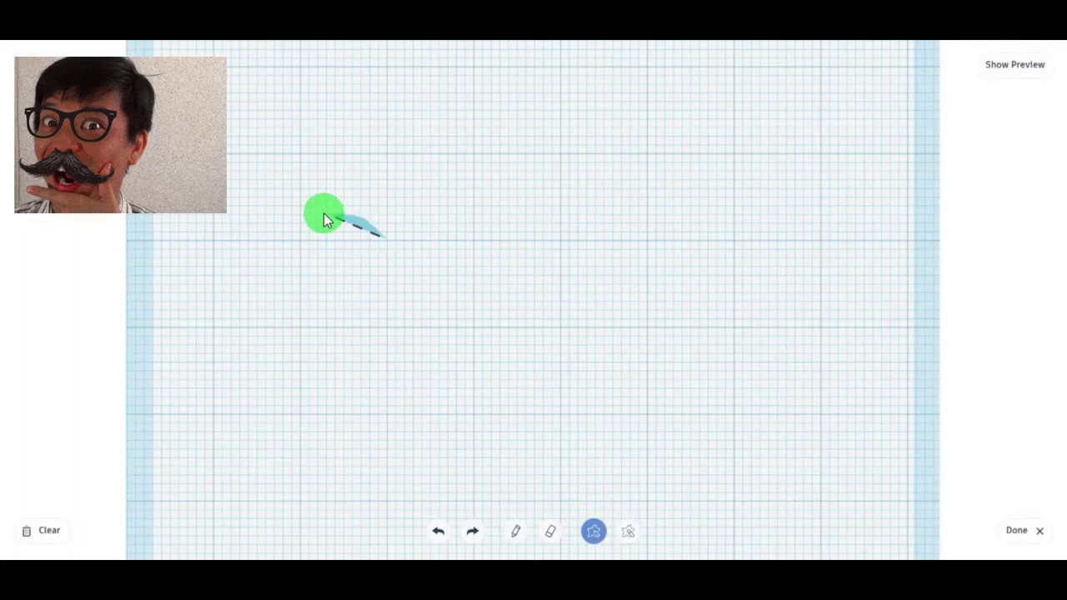
# Step: Draw a skull outline with jagged teeth, trim its back edge and erase an eye socket
pyautogui.moveTo(325, 218); pyautogui.dragTo(222, 450)
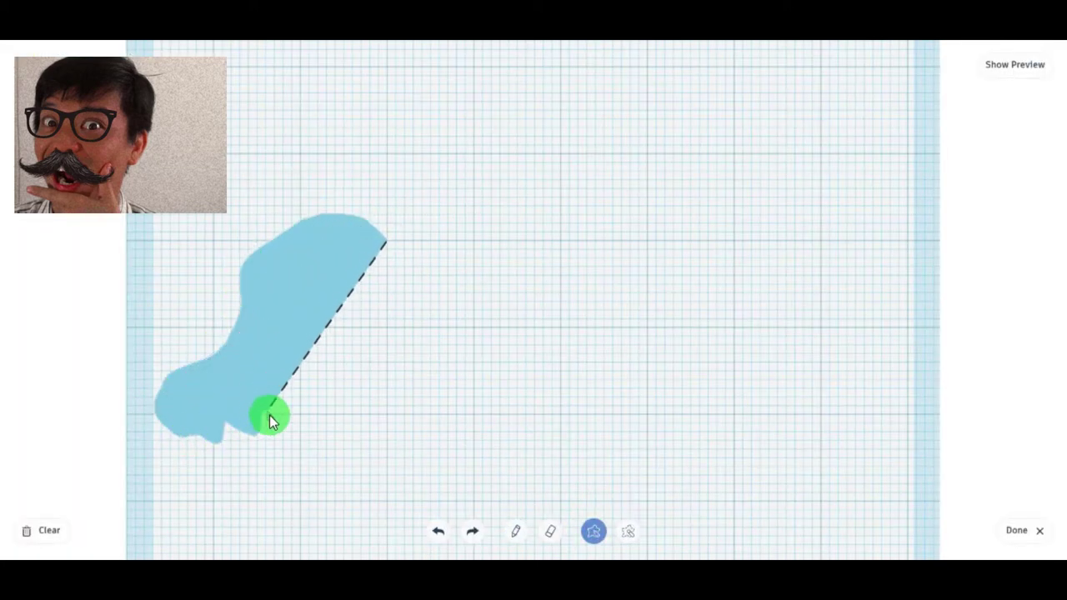
pyautogui.moveTo(269, 421)
pyautogui.mouseDown()
pyautogui.moveTo(345, 405)
pyautogui.moveTo(439, 341)
pyautogui.moveTo(377, 235)
pyautogui.mouseUp()
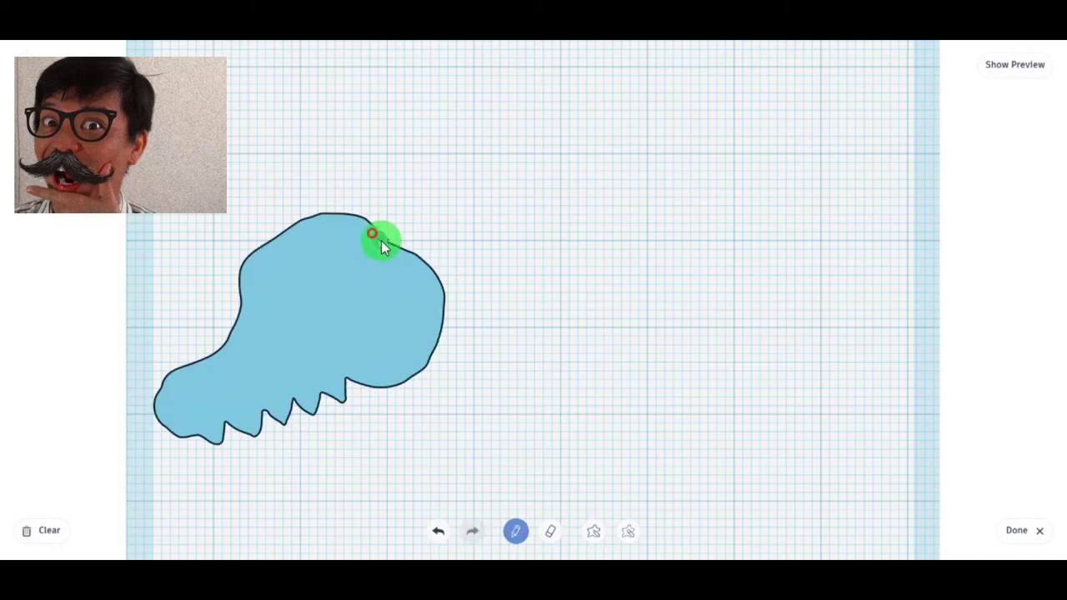
pyautogui.moveTo(441, 350); pyautogui.dragTo(357, 387)
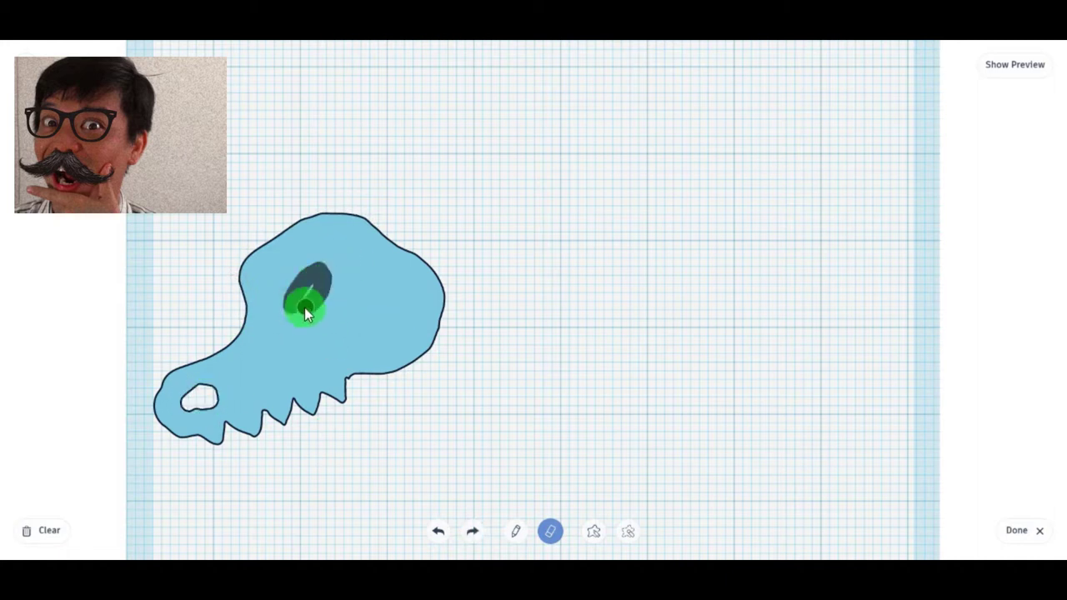
pyautogui.moveTo(304, 308); pyautogui.dragTo(306, 305)
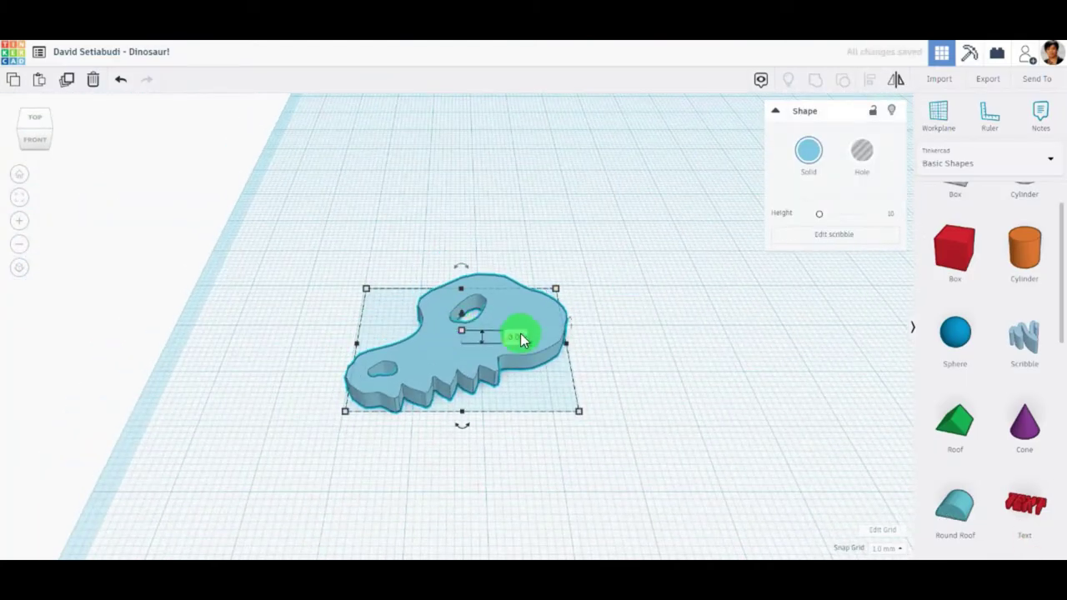
# Step: Draw a toothed lower-jaw Scribble and move it under the skull
pyautogui.doubleClick(464, 318)
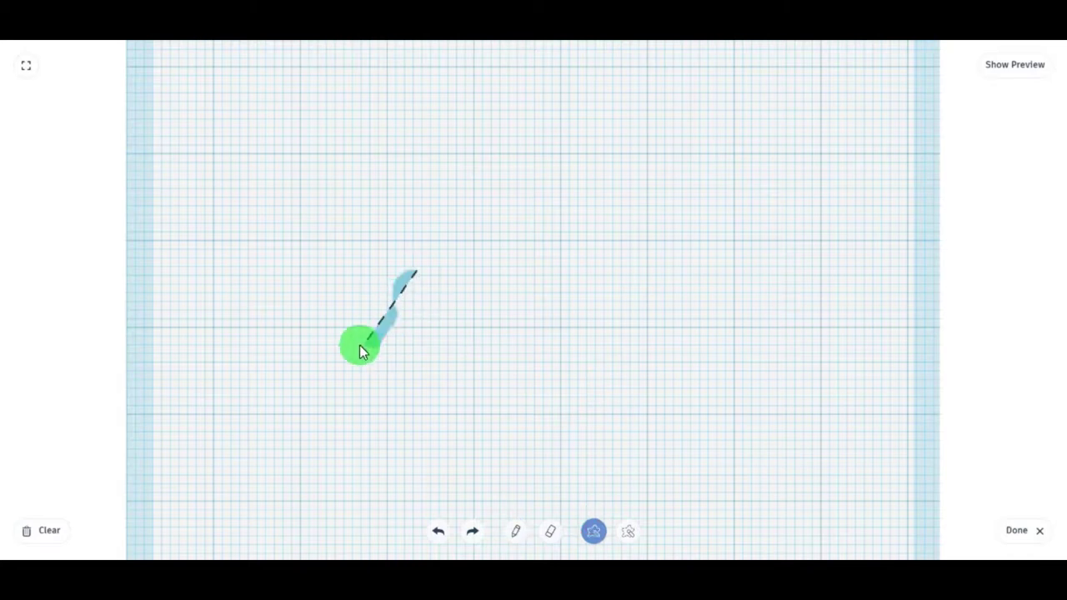
pyautogui.moveTo(293, 423)
pyautogui.mouseDown()
pyautogui.moveTo(285, 452)
pyautogui.moveTo(486, 334)
pyautogui.mouseUp()
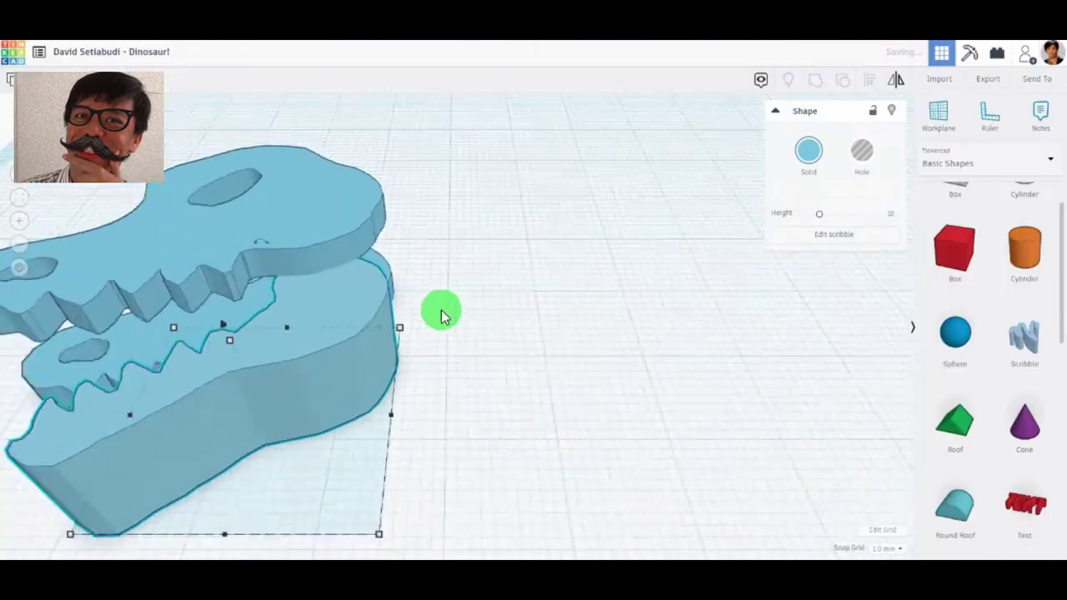
pyautogui.moveTo(406, 257)
pyautogui.mouseDown(button='right')
pyautogui.moveTo(543, 257)
pyautogui.moveTo(450, 321)
pyautogui.moveTo(398, 262)
pyautogui.moveTo(495, 305)
pyautogui.moveTo(312, 236)
pyautogui.moveTo(776, 241)
pyautogui.moveTo(507, 386)
pyautogui.mouseUp(button='right')
pyautogui.click(506, 361)
pyautogui.click(369, 321)
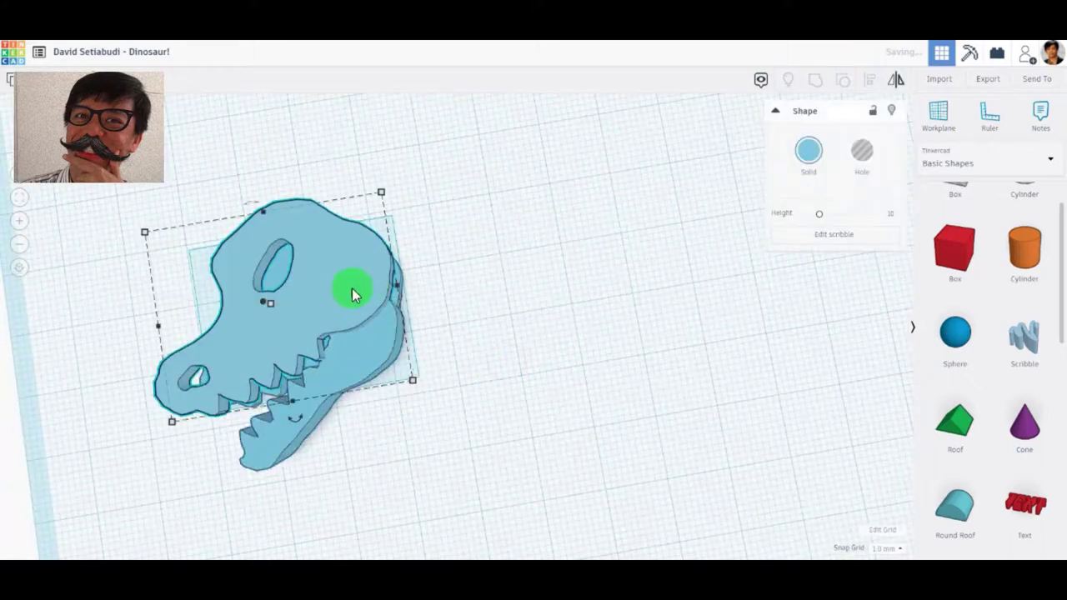
pyautogui.moveTo(369, 321); pyautogui.dragTo(279, 136, button='right')
pyautogui.click(488, 261)
pyautogui.click(689, 451)
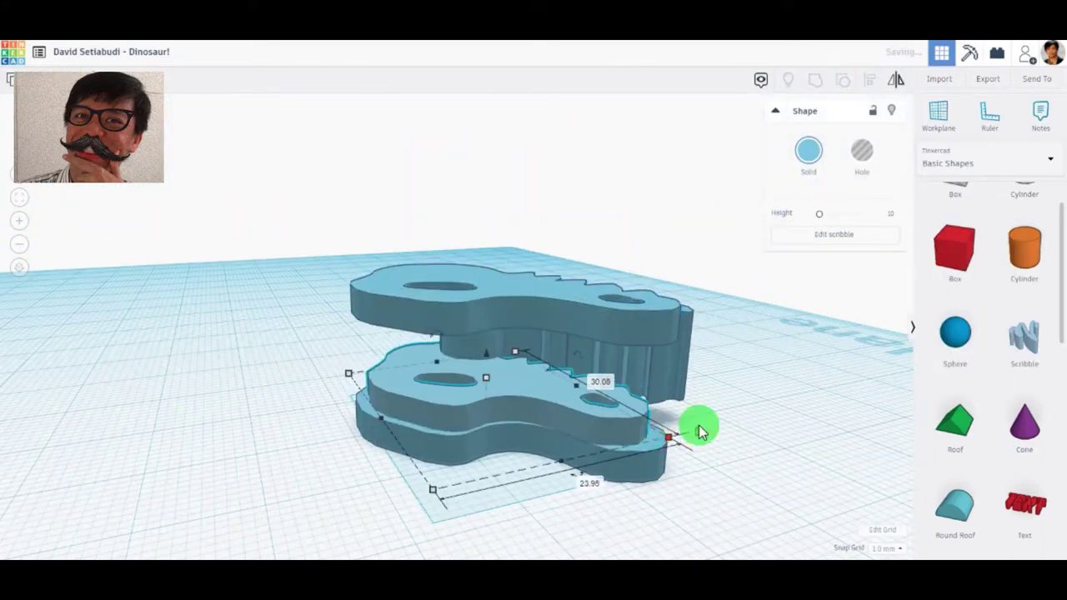
pyautogui.moveTo(689, 450); pyautogui.dragTo(639, 494)
# Step: Add a cylinder eye on the skull, shrink it to 10 mm and color it red
pyautogui.moveTo(639, 494)
pyautogui.mouseDown(button='right')
pyautogui.moveTo(538, 340)
pyautogui.moveTo(576, 280)
pyautogui.moveTo(993, 290)
pyautogui.mouseUp(button='right')
pyautogui.moveTo(992, 290); pyautogui.dragTo(414, 290)
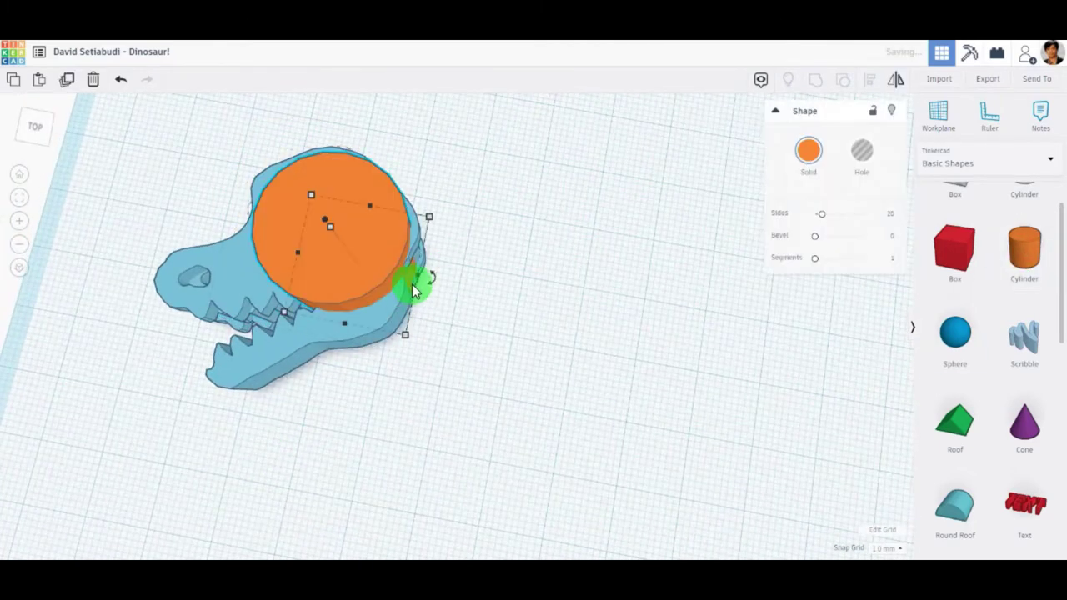
pyautogui.moveTo(395, 332); pyautogui.dragTo(342, 242)
pyautogui.moveTo(484, 158)
pyautogui.mouseDown(button='right')
pyautogui.moveTo(354, 209)
pyautogui.moveTo(583, 200)
pyautogui.mouseUp(button='right')
pyautogui.click(838, 191)
pyautogui.moveTo(421, 159); pyautogui.dragTo(423, 397, button='right')
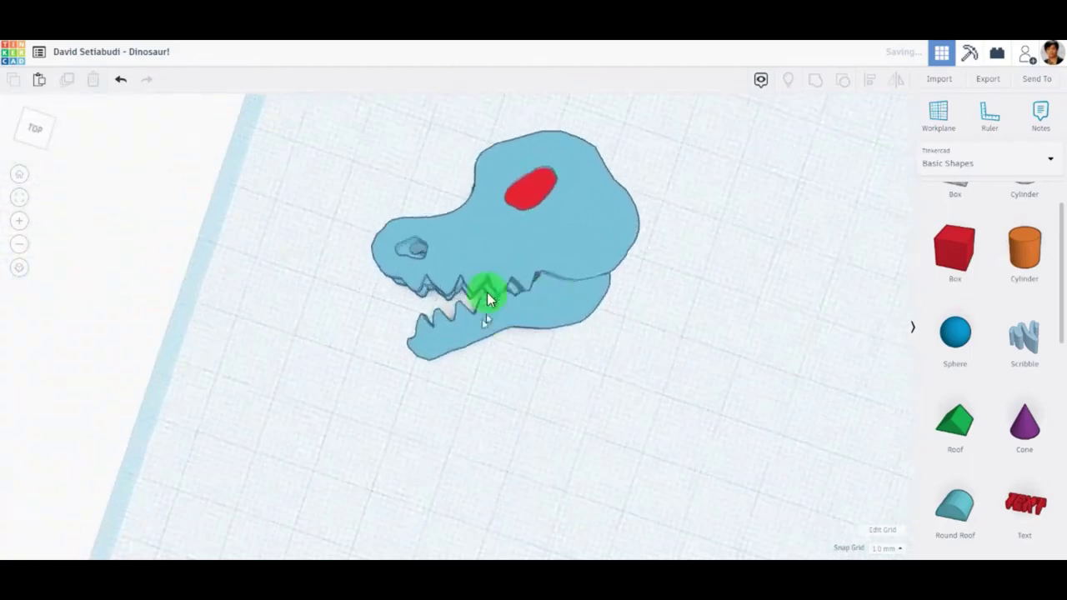
pyautogui.scroll(2, 416, 275)
pyautogui.scroll(-3, 376, 251)
# Step: Move the skull toward the upper left of the workplane
pyautogui.click(398, 214)
pyautogui.scroll(-3, 433, 250)
pyautogui.click(468, 280)
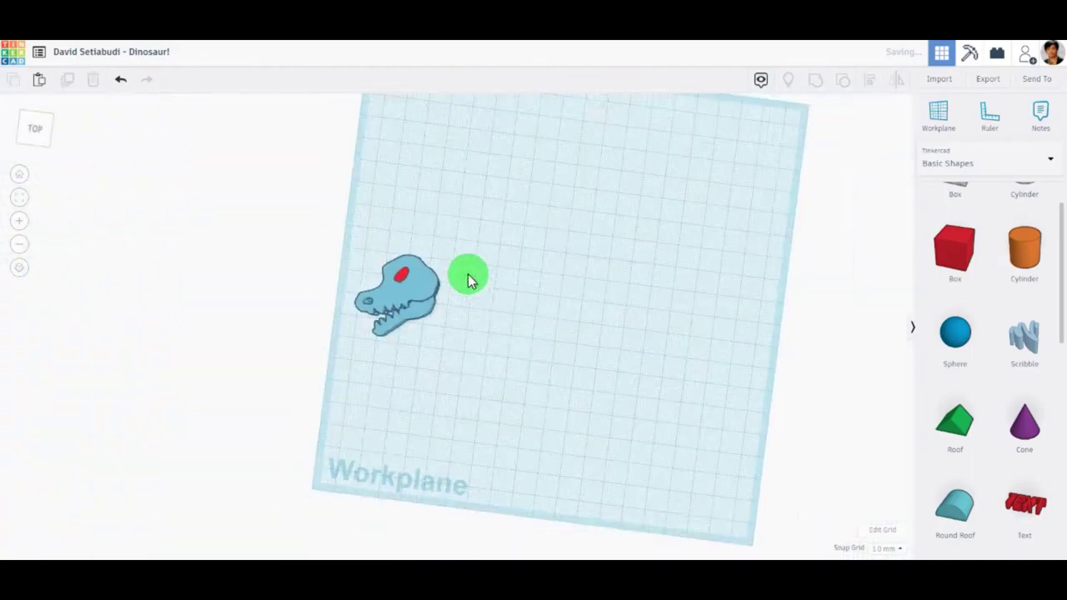
pyautogui.click(388, 367)
pyautogui.moveTo(391, 367); pyautogui.dragTo(428, 209)
# Step: Draw a bumpy neck Scribble behind the skull and check it from the front
pyautogui.click(1024, 337)
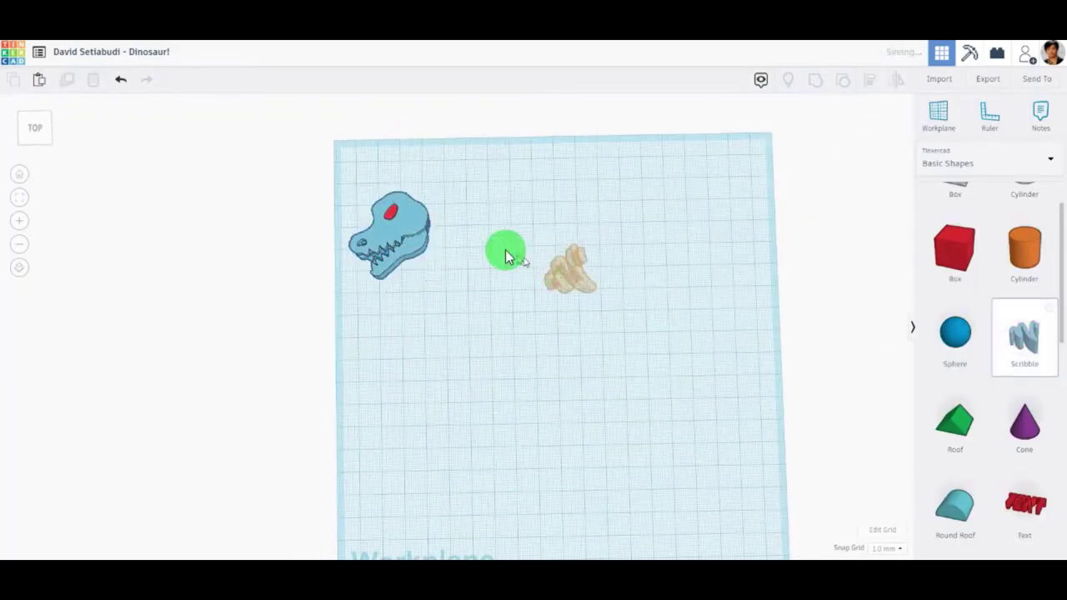
pyautogui.click(506, 256)
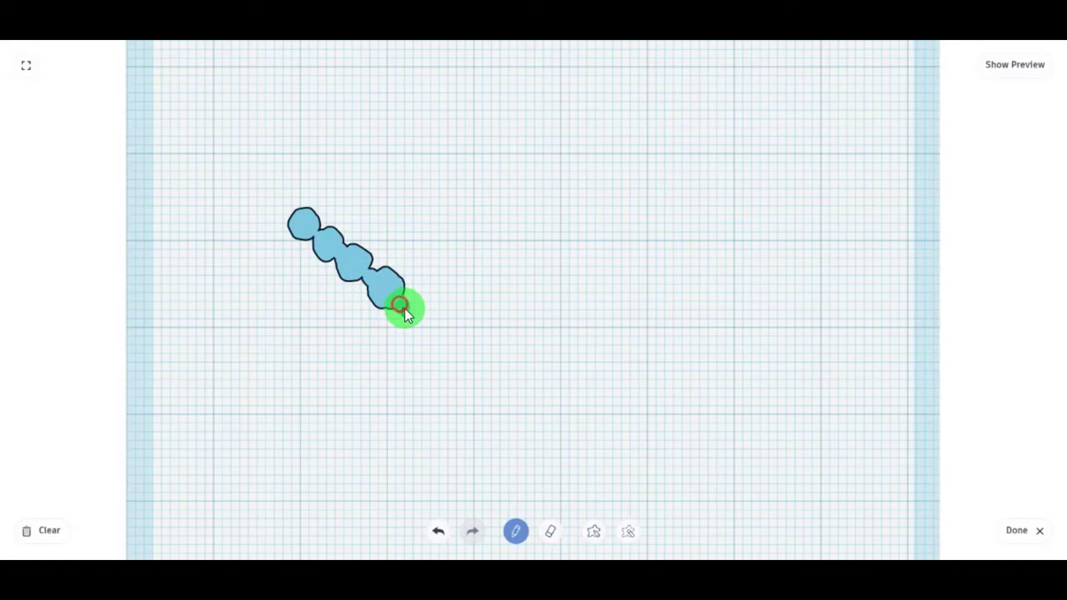
pyautogui.click(1010, 531)
pyautogui.moveTo(525, 305)
pyautogui.mouseDown(button='right')
pyautogui.moveTo(417, 333)
pyautogui.moveTo(421, 285)
pyautogui.moveTo(429, 419)
pyautogui.moveTo(400, 303)
pyautogui.moveTo(488, 386)
pyautogui.moveTo(536, 367)
pyautogui.mouseUp(button='right')
pyautogui.click(536, 367)
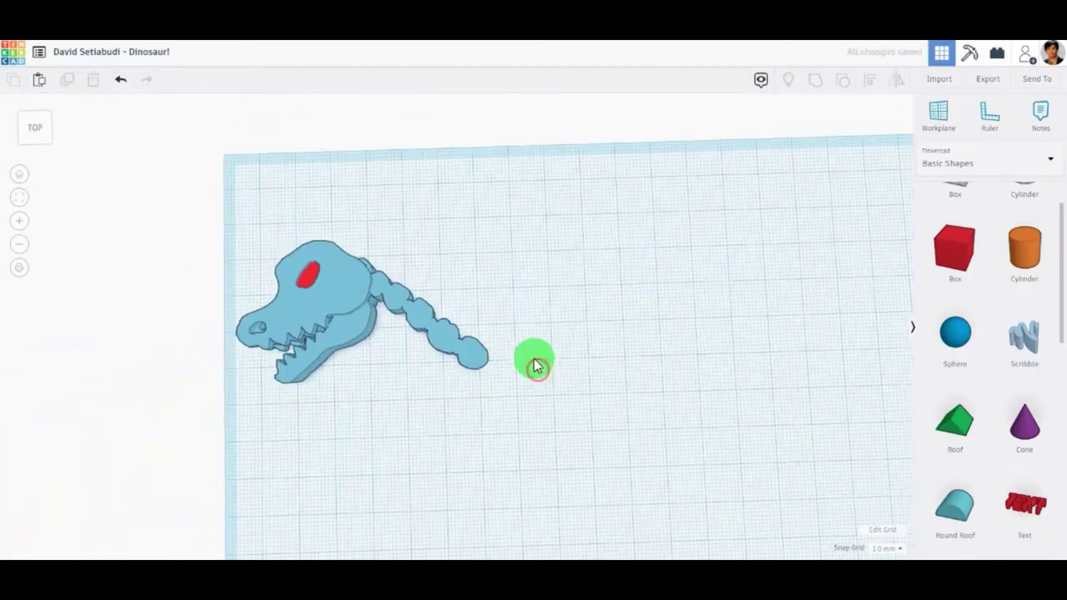
pyautogui.scroll(-5, 536, 367)
pyautogui.click(457, 341)
pyautogui.click(511, 348)
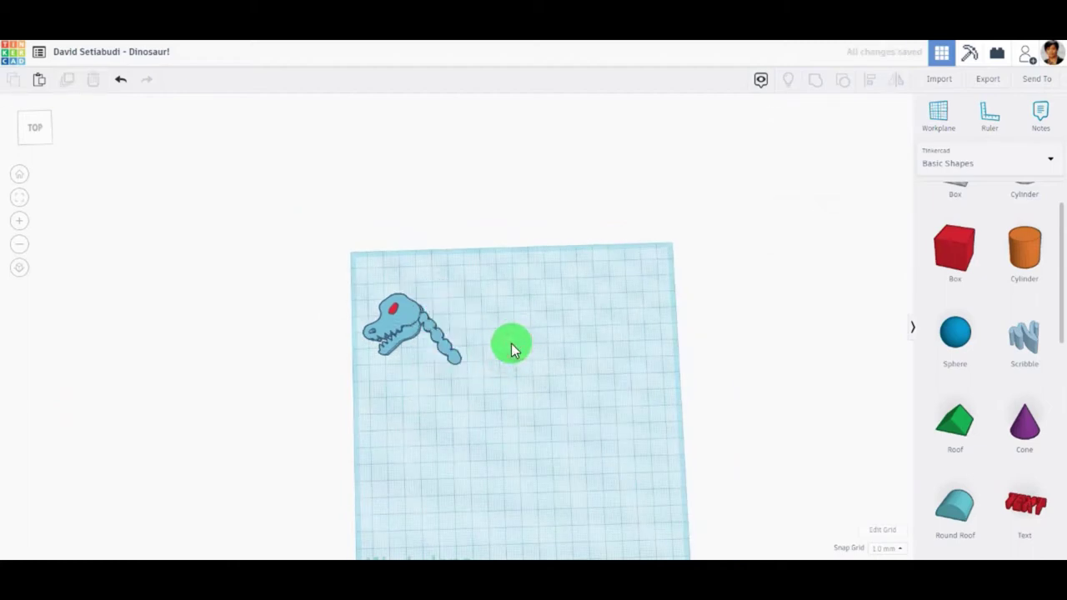
# Step: Draw an arched bumpy spine Scribble and rotate it slightly into place
pyautogui.click(484, 374)
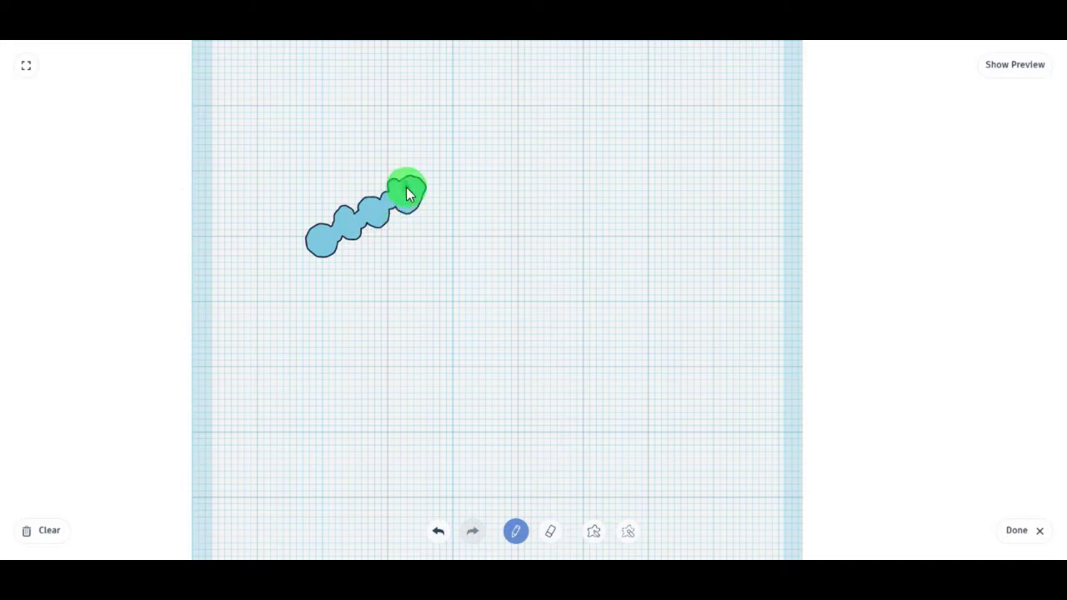
pyautogui.moveTo(407, 194); pyautogui.dragTo(442, 175)
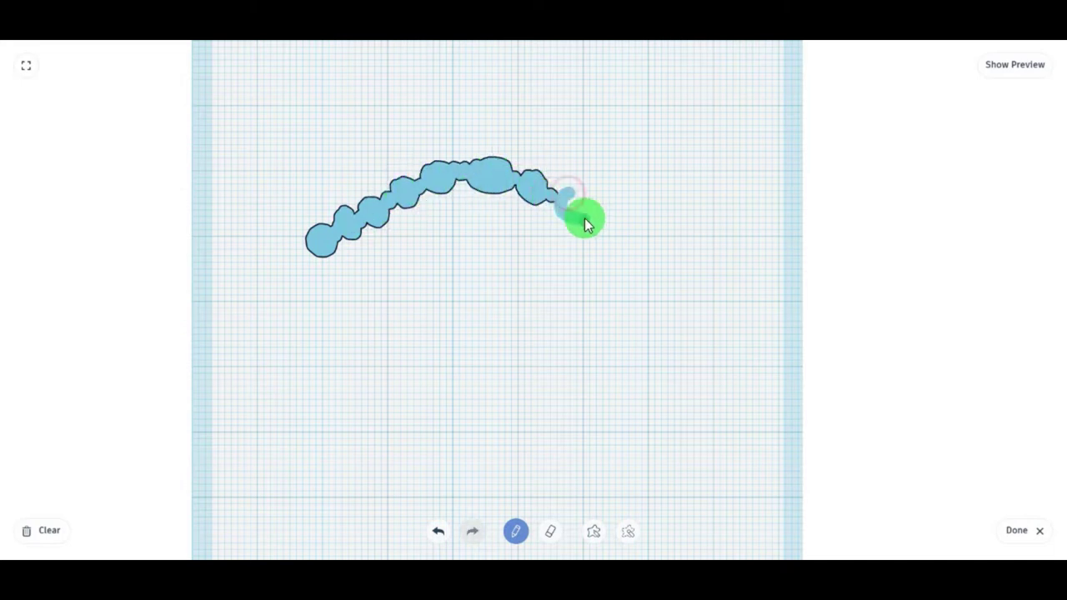
pyautogui.click(1017, 530)
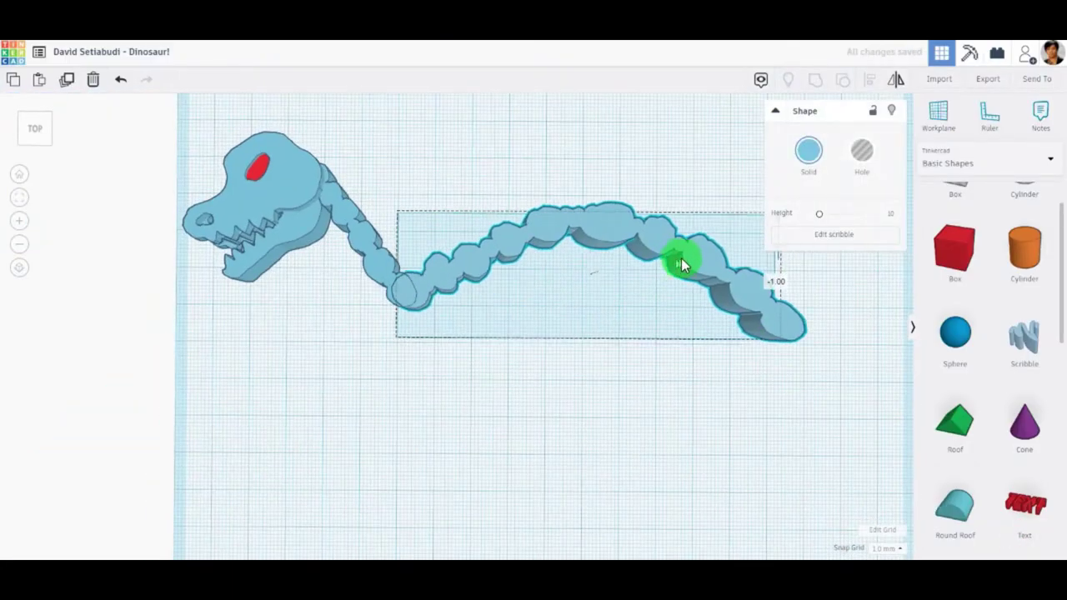
pyautogui.click(670, 275)
pyautogui.moveTo(670, 275); pyautogui.dragTo(614, 279)
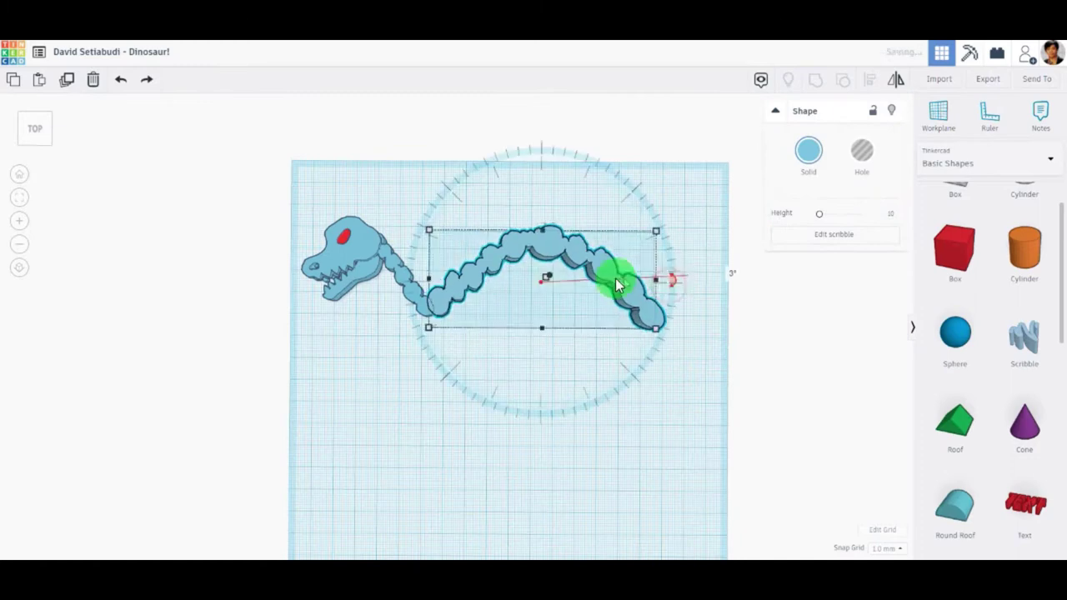
pyautogui.moveTo(653, 353); pyautogui.dragTo(646, 419, button='right')
# Step: Draw a thin tapering tail Scribble and fit it against the spine's end
pyautogui.moveTo(1025, 337); pyautogui.dragTo(377, 290)
pyautogui.moveTo(359, 271); pyautogui.dragTo(377, 290)
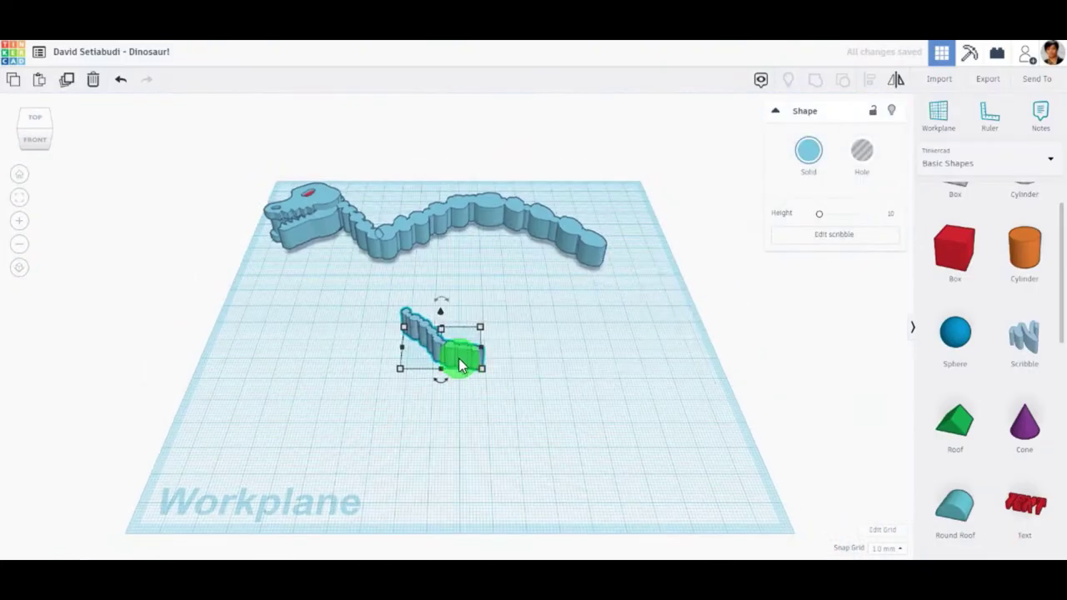
pyautogui.moveTo(452, 353); pyautogui.dragTo(631, 267)
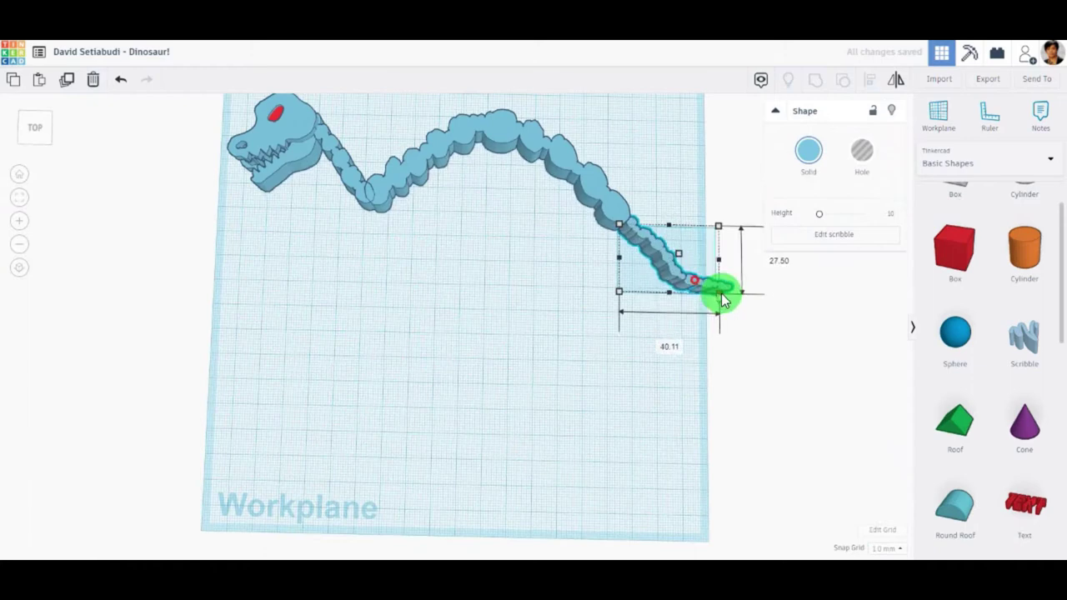
pyautogui.moveTo(721, 291); pyautogui.dragTo(703, 332)
pyautogui.click(517, 345)
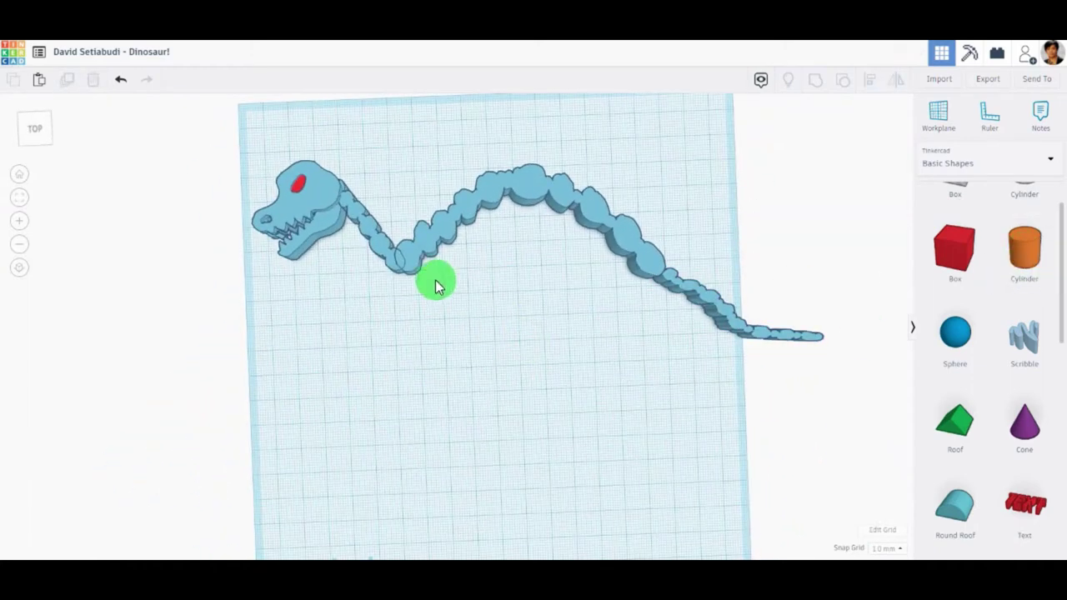
# Step: Draw a thin curved bone plate and place it beside the neck
pyautogui.moveTo(1025, 336); pyautogui.dragTo(477, 360)
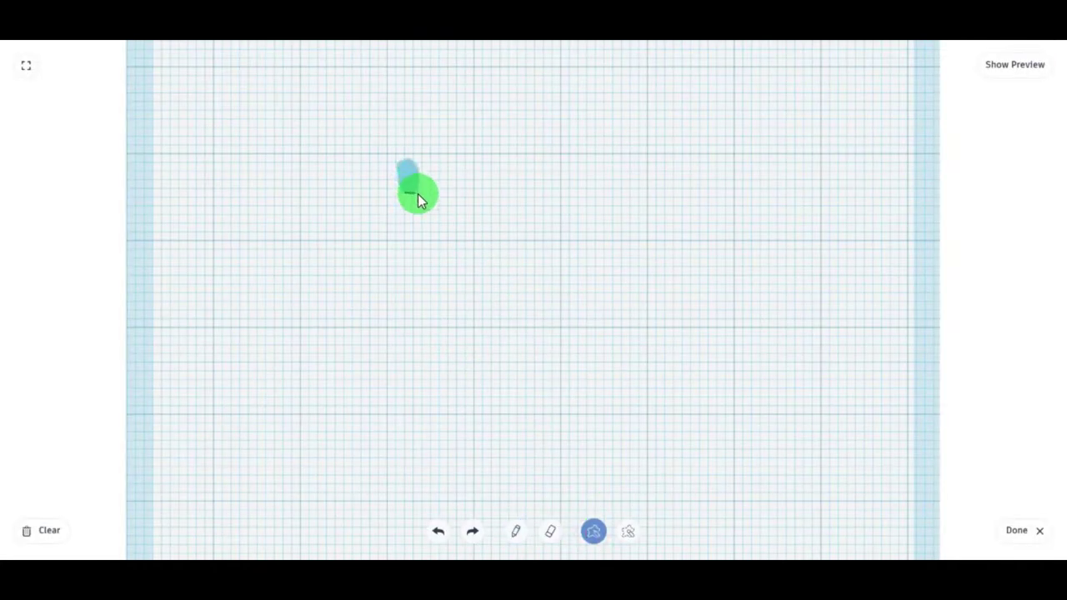
pyautogui.moveTo(506, 293); pyautogui.dragTo(458, 399)
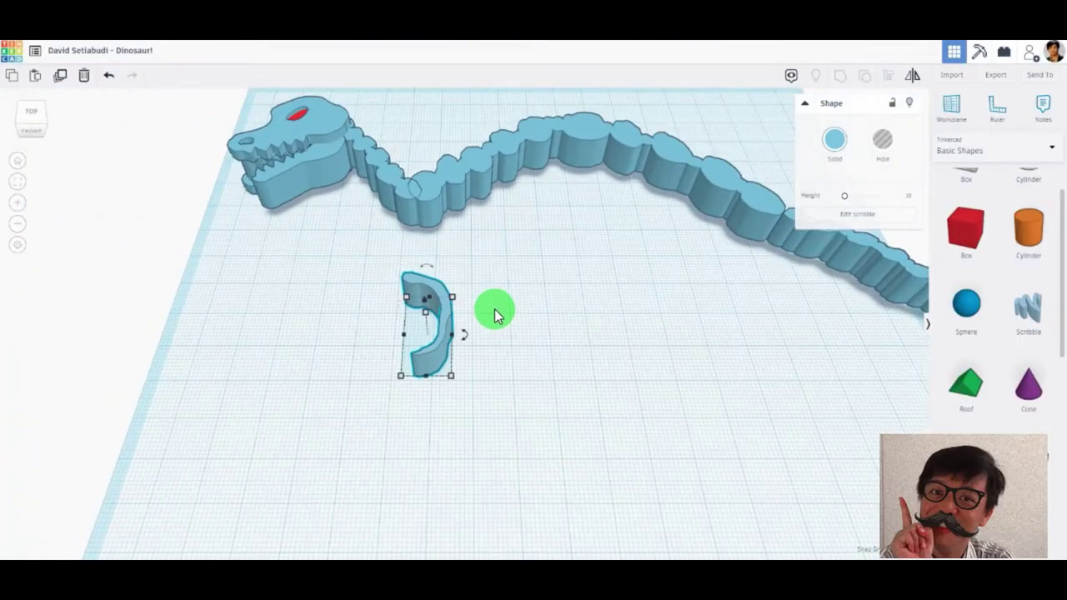
pyautogui.moveTo(396, 211)
pyautogui.mouseDown(button='right')
pyautogui.moveTo(364, 241)
pyautogui.moveTo(428, 364)
pyautogui.moveTo(431, 184)
pyautogui.moveTo(269, 374)
pyautogui.mouseUp(button='right')
pyautogui.hotkey('ctrl', 'z')
pyautogui.moveTo(269, 374); pyautogui.dragTo(286, 380)
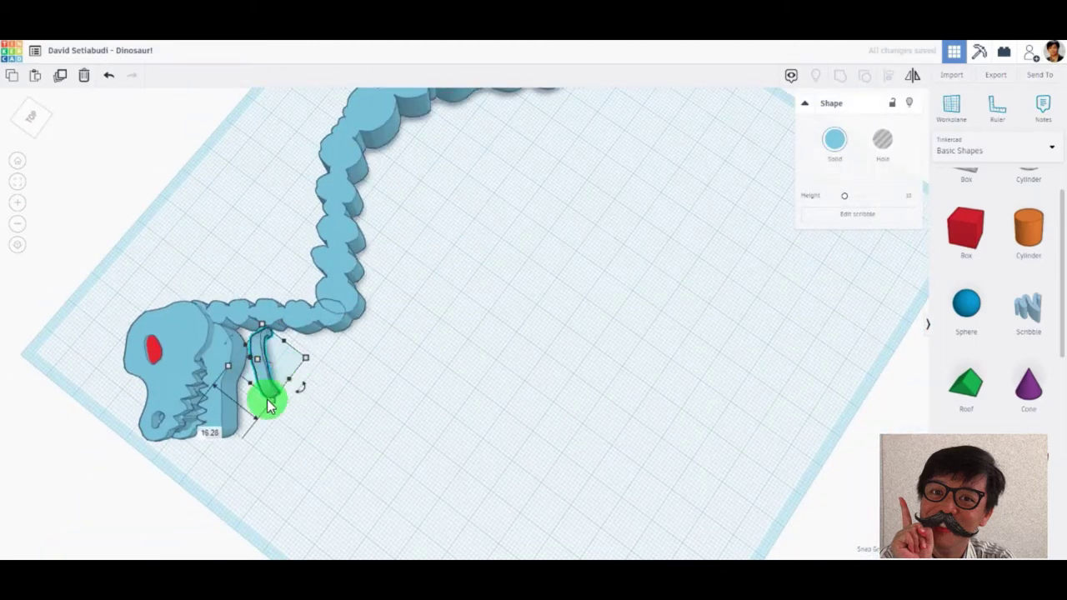
pyautogui.moveTo(268, 406)
pyautogui.mouseDown(button='right')
pyautogui.moveTo(445, 245)
pyautogui.moveTo(345, 295)
pyautogui.moveTo(389, 198)
pyautogui.moveTo(366, 136)
pyautogui.moveTo(469, 155)
pyautogui.moveTo(305, 183)
pyautogui.mouseUp(button='right')
pyautogui.moveTo(305, 184)
pyautogui.mouseDown()
pyautogui.moveTo(309, 143)
pyautogui.moveTo(332, 136)
pyautogui.mouseUp()
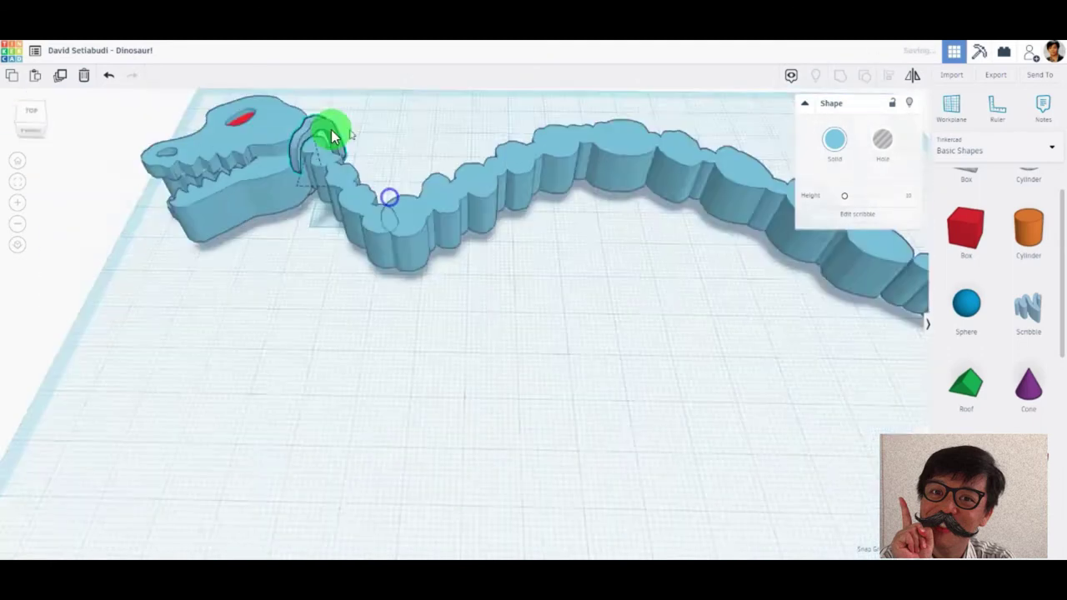
pyautogui.moveTo(331, 136)
pyautogui.mouseDown(button='right')
pyautogui.moveTo(397, 357)
pyautogui.moveTo(469, 252)
pyautogui.moveTo(454, 398)
pyautogui.moveTo(476, 248)
pyautogui.moveTo(410, 323)
pyautogui.mouseUp(button='right')
# Step: Move the curved plates up under the neck, toward the head
pyautogui.moveTo(65, 92)
pyautogui.mouseDown(button='right')
pyautogui.moveTo(495, 433)
pyautogui.moveTo(533, 358)
pyautogui.mouseUp(button='right')
pyautogui.moveTo(472, 337)
pyautogui.mouseDown(button='right')
pyautogui.moveTo(564, 334)
pyautogui.moveTo(508, 507)
pyautogui.moveTo(553, 456)
pyautogui.moveTo(546, 495)
pyautogui.moveTo(492, 495)
pyautogui.moveTo(512, 317)
pyautogui.mouseUp(button='right')
pyautogui.moveTo(512, 317); pyautogui.dragTo(680, 260)
pyautogui.moveTo(679, 261); pyautogui.dragTo(826, 360, button='right')
pyautogui.click(111, 76)
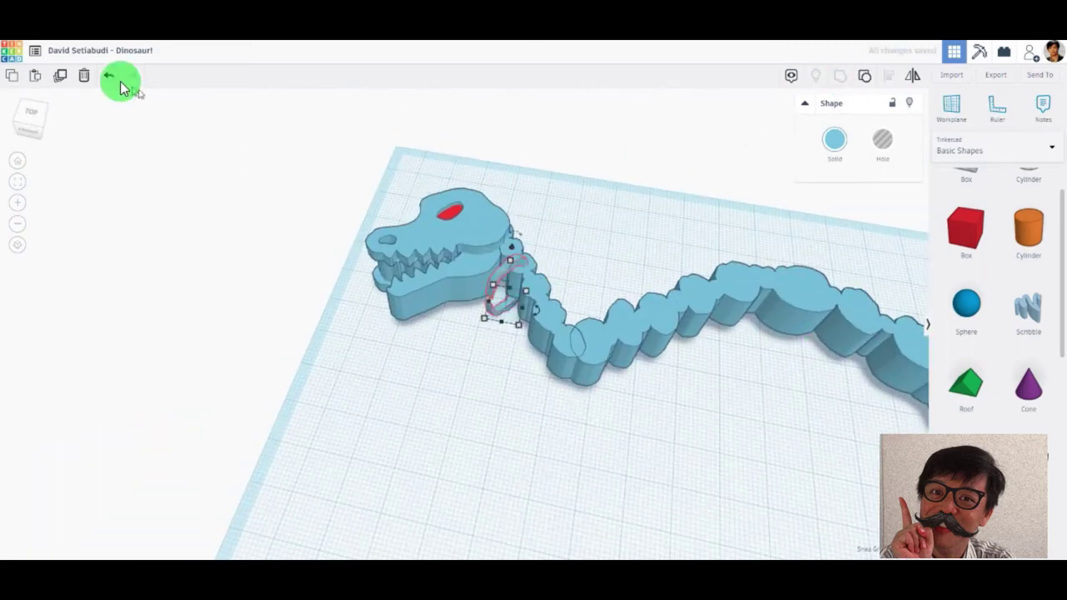
pyautogui.scroll(2, 588, 317)
pyautogui.moveTo(589, 317); pyautogui.dragTo(533, 258)
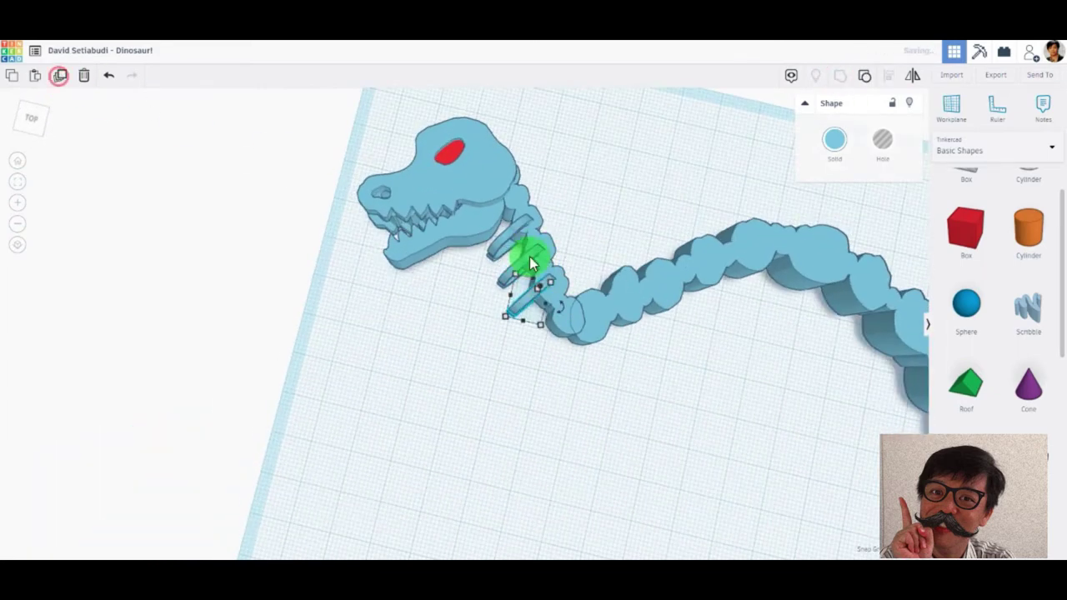
pyautogui.click(633, 357)
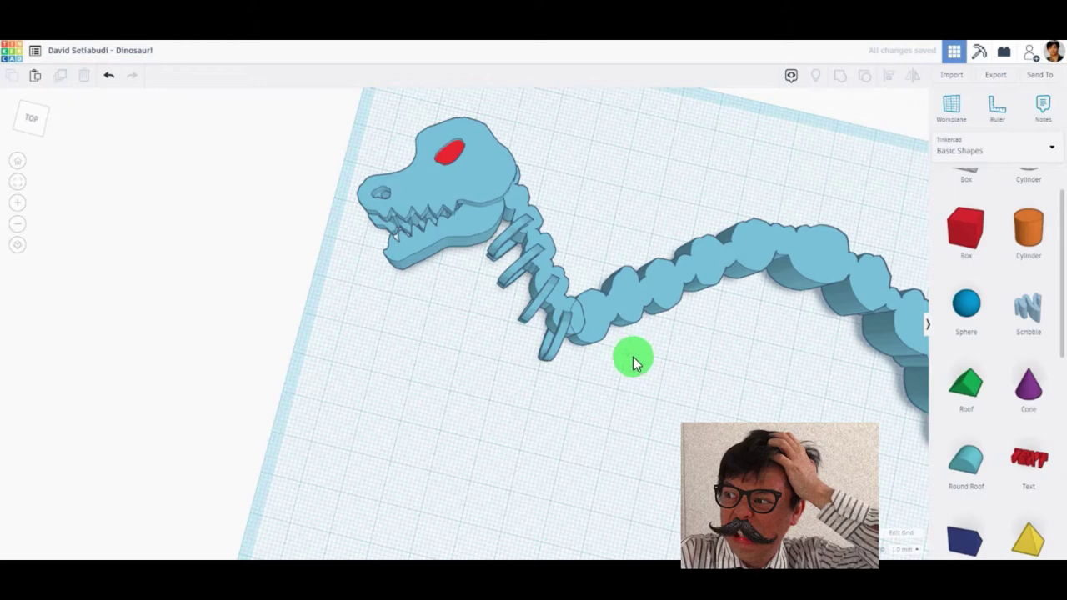
# Step: Stretch a neck plate into a long rib below the neck and tilt it a few degrees
pyautogui.moveTo(520, 257); pyautogui.dragTo(544, 298)
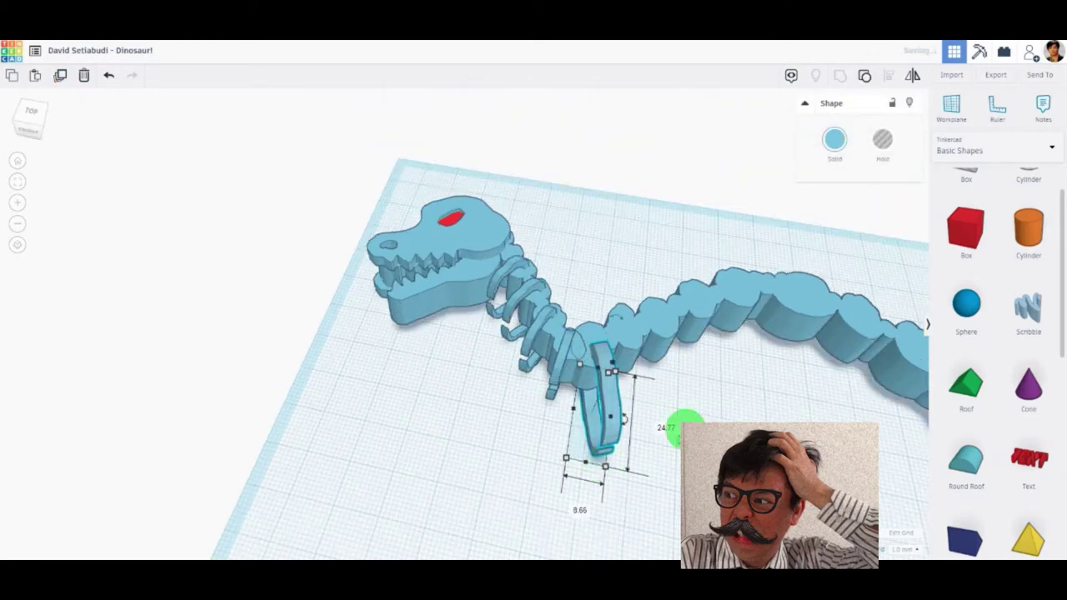
pyautogui.moveTo(550, 376); pyautogui.dragTo(792, 392)
pyautogui.moveTo(369, 424)
pyautogui.mouseDown()
pyautogui.moveTo(369, 408)
pyautogui.moveTo(415, 410)
pyautogui.mouseUp()
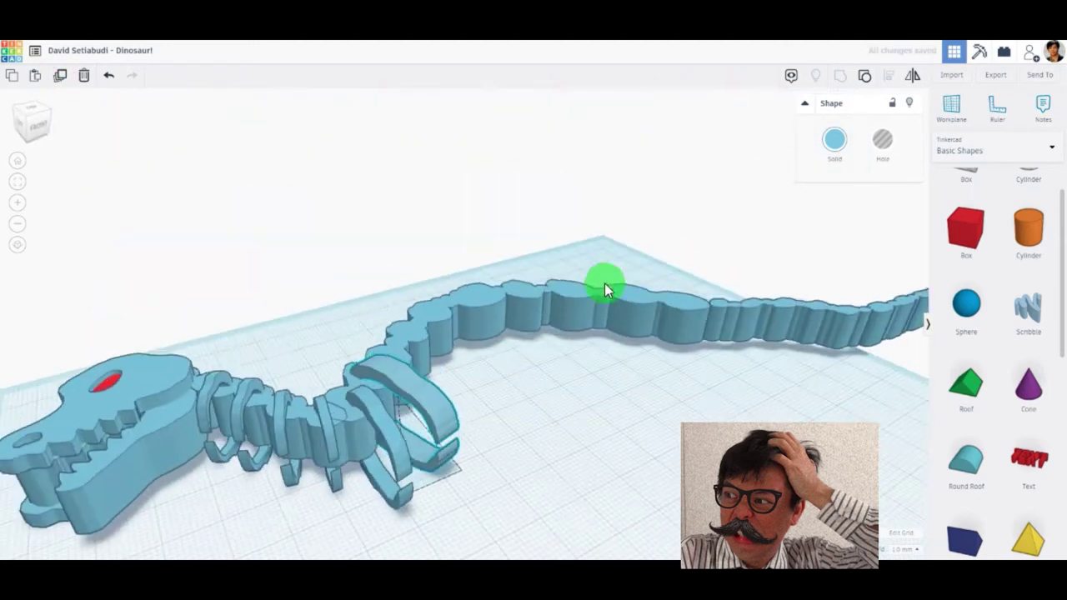
pyautogui.moveTo(415, 410); pyautogui.dragTo(494, 335, button='right')
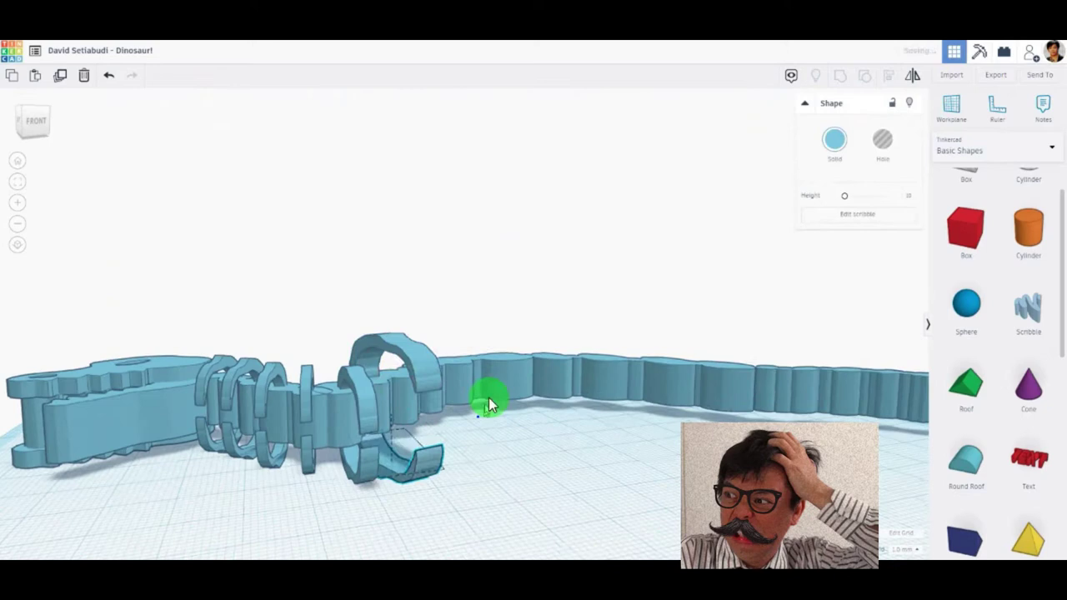
pyautogui.moveTo(488, 405)
pyautogui.mouseDown(button='right')
pyautogui.moveTo(414, 364)
pyautogui.moveTo(562, 185)
pyautogui.moveTo(433, 338)
pyautogui.moveTo(501, 370)
pyautogui.mouseUp(button='right')
pyautogui.hotkey('ctrl', 'z')
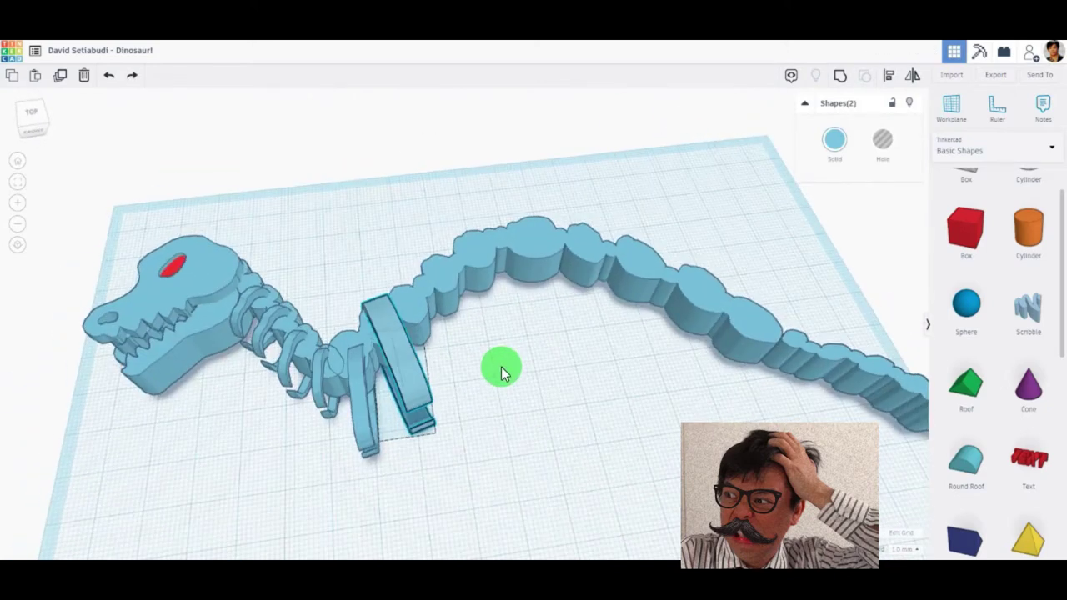
pyautogui.moveTo(441, 340); pyautogui.dragTo(467, 314, button='right')
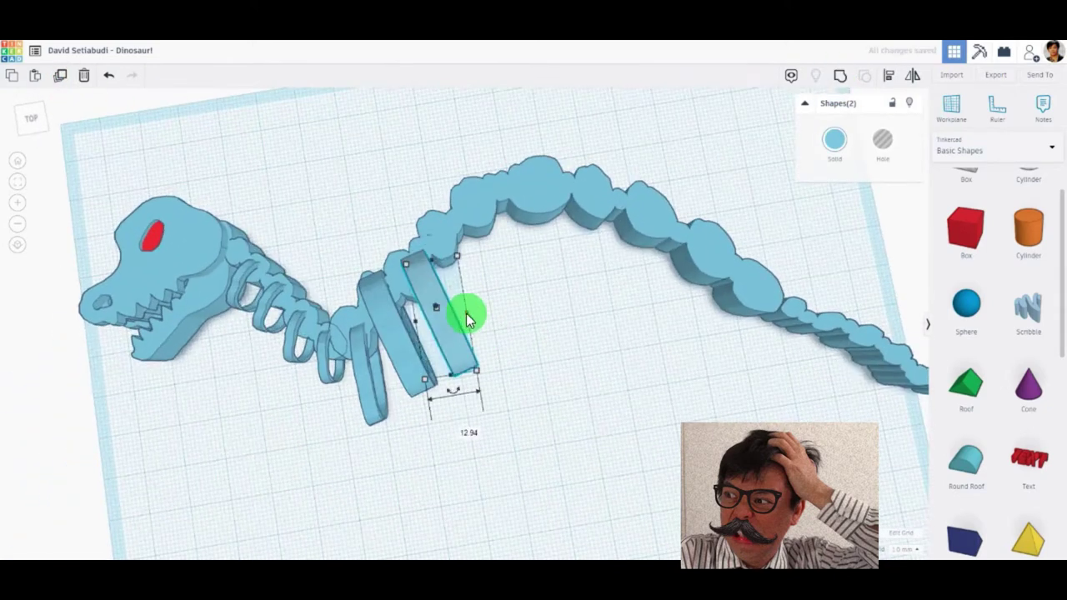
pyautogui.moveTo(467, 314)
pyautogui.mouseDown()
pyautogui.moveTo(439, 381)
pyautogui.moveTo(424, 374)
pyautogui.mouseUp()
pyautogui.moveTo(424, 374)
pyautogui.mouseDown(button='right')
pyautogui.moveTo(429, 436)
pyautogui.moveTo(422, 328)
pyautogui.moveTo(502, 414)
pyautogui.mouseUp(button='right')
# Step: Move a rib plate along the body, rotate it upright and tilt it slightly back
pyautogui.click(466, 377)
pyautogui.moveTo(472, 381); pyautogui.dragTo(476, 417, button='right')
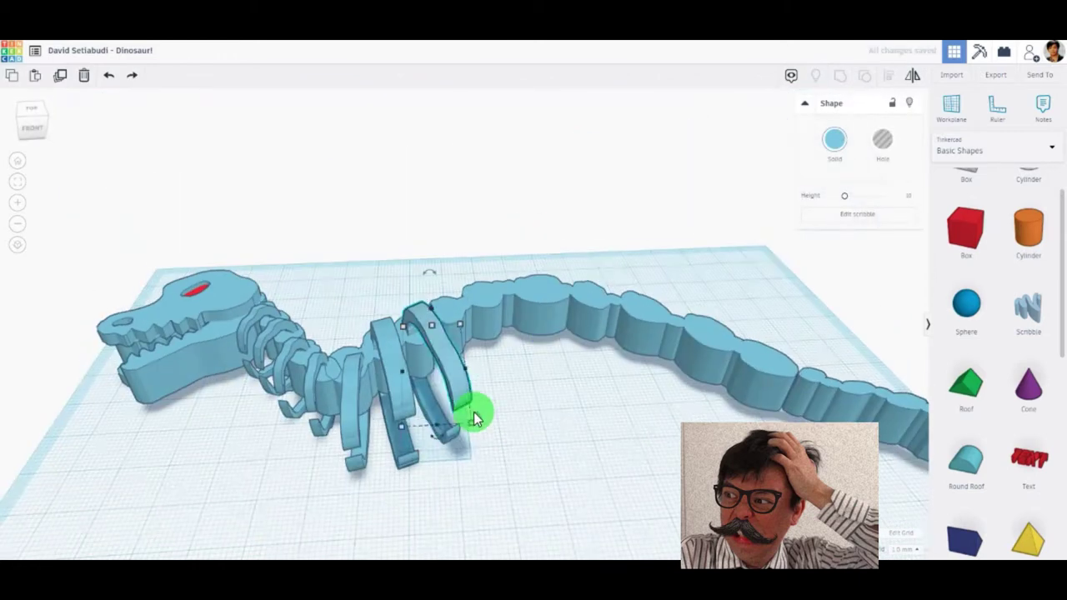
pyautogui.moveTo(469, 332); pyautogui.dragTo(498, 370, button='right')
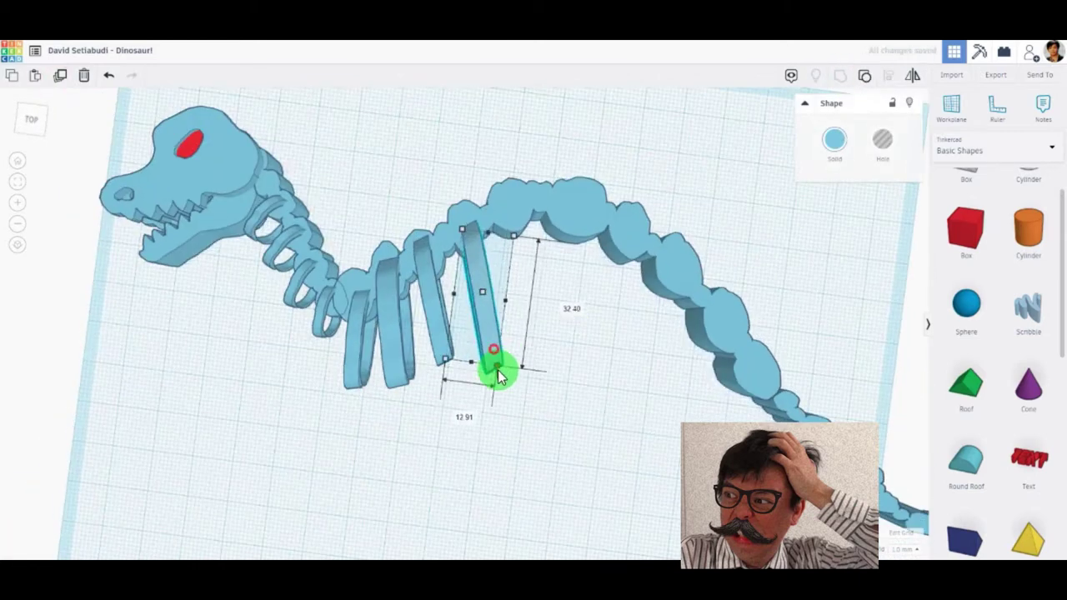
pyautogui.moveTo(498, 370)
pyautogui.mouseDown()
pyautogui.moveTo(456, 383)
pyautogui.moveTo(512, 255)
pyautogui.mouseUp()
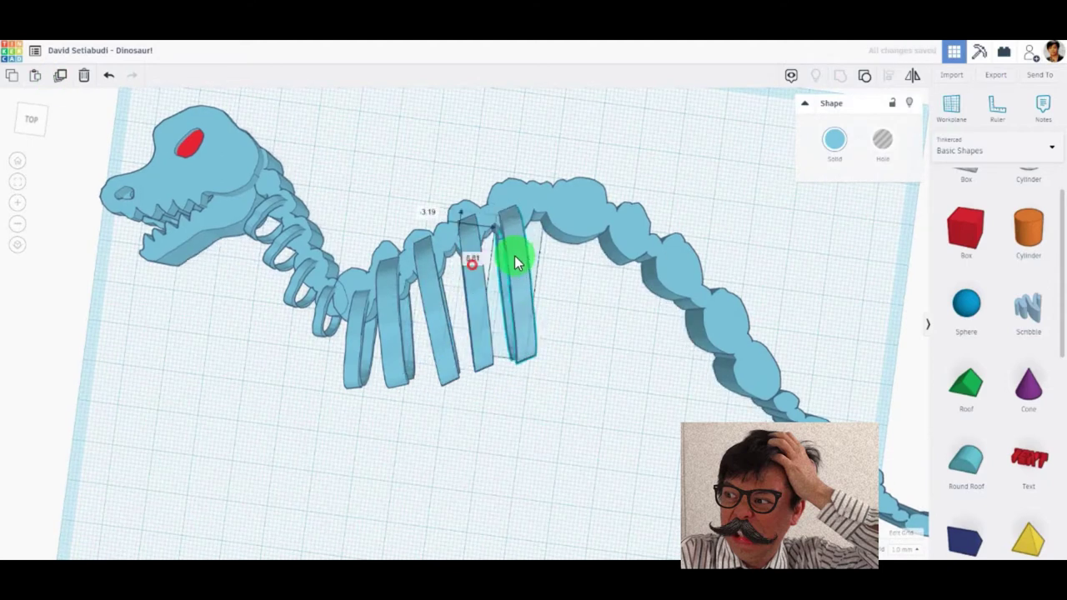
pyautogui.moveTo(512, 255); pyautogui.dragTo(666, 339, button='right')
pyautogui.moveTo(521, 315); pyautogui.dragTo(527, 321)
pyautogui.moveTo(512, 374)
pyautogui.mouseDown()
pyautogui.moveTo(544, 375)
pyautogui.moveTo(572, 333)
pyautogui.mouseUp()
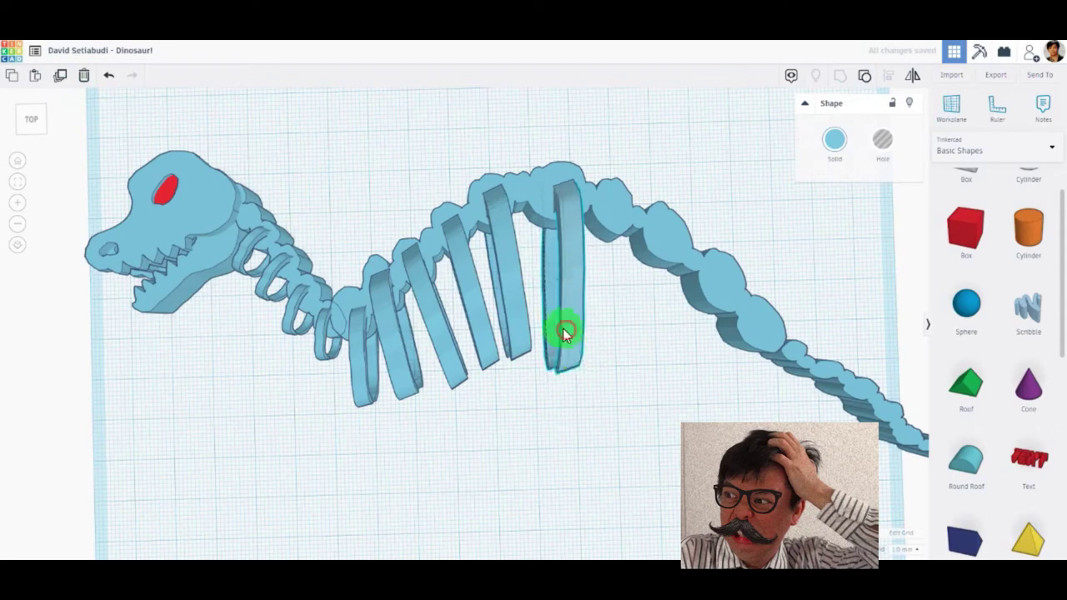
pyautogui.moveTo(564, 328)
pyautogui.mouseDown(button='right')
pyautogui.moveTo(600, 333)
pyautogui.moveTo(636, 288)
pyautogui.mouseUp(button='right')
pyautogui.moveTo(636, 287); pyautogui.dragTo(583, 386)
pyautogui.moveTo(583, 385)
pyautogui.mouseDown(button='right')
pyautogui.moveTo(602, 305)
pyautogui.moveTo(638, 381)
pyautogui.mouseUp(button='right')
# Step: Duplicate the rib plate twice and slide the copy toward the tail
pyautogui.click(62, 78)
pyautogui.click(60, 79)
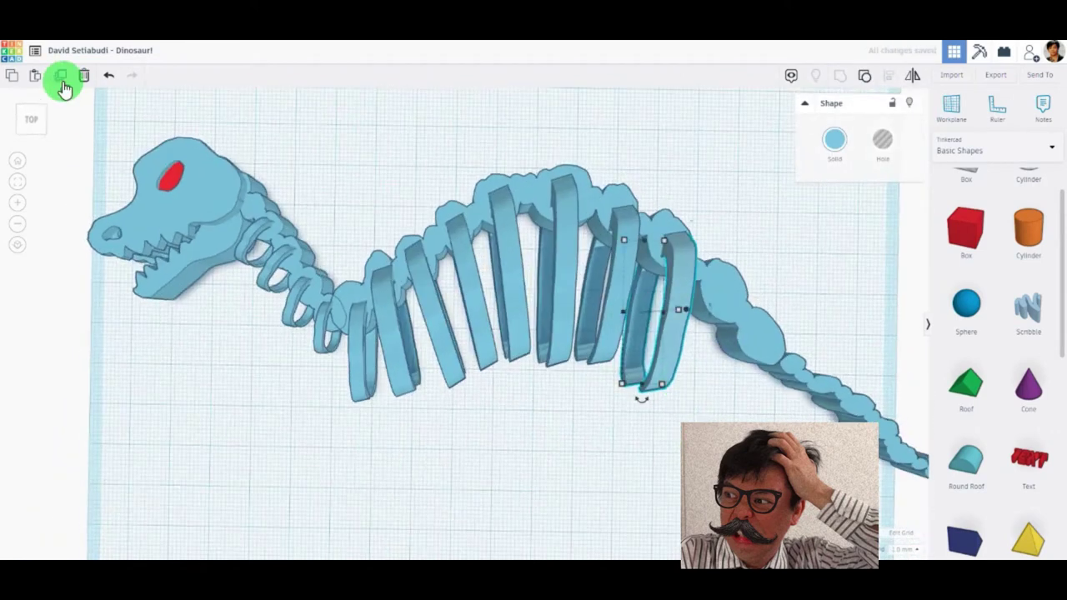
pyautogui.moveTo(650, 396)
pyautogui.mouseDown()
pyautogui.moveTo(678, 424)
pyautogui.moveTo(803, 409)
pyautogui.mouseUp()
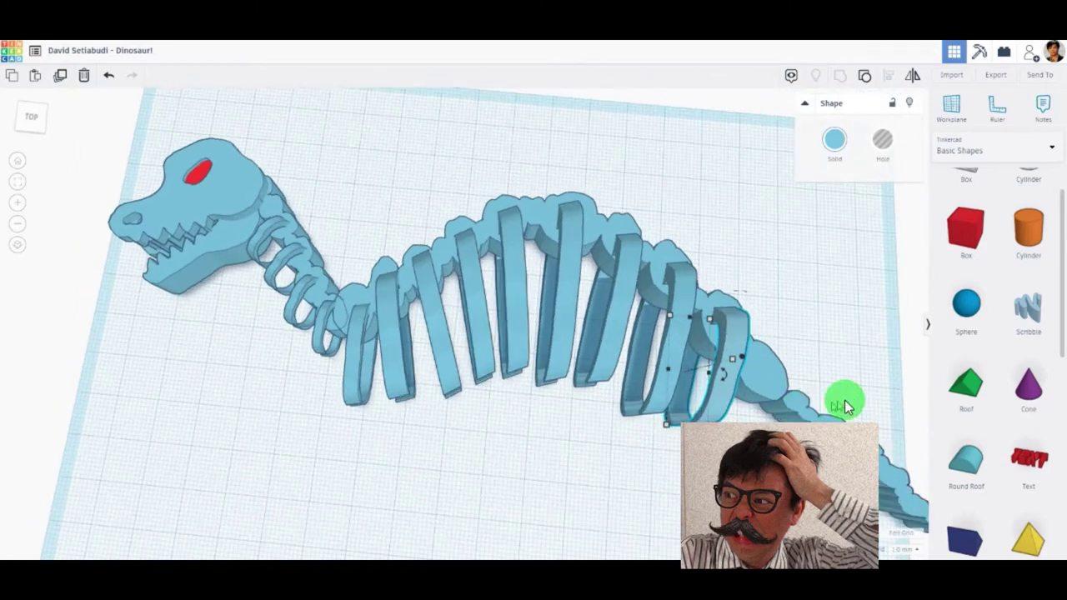
pyautogui.moveTo(844, 400); pyautogui.dragTo(674, 297, button='right')
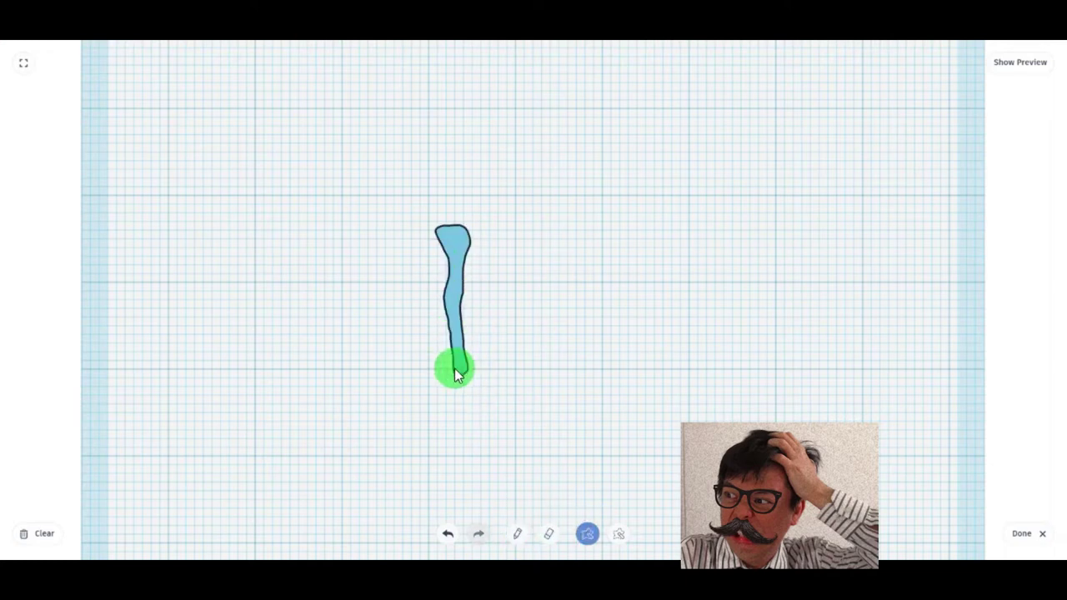
# Step: Finish the small bone drawing and place it onto the tail
pyautogui.click(1031, 537)
pyautogui.moveTo(500, 300); pyautogui.dragTo(583, 303)
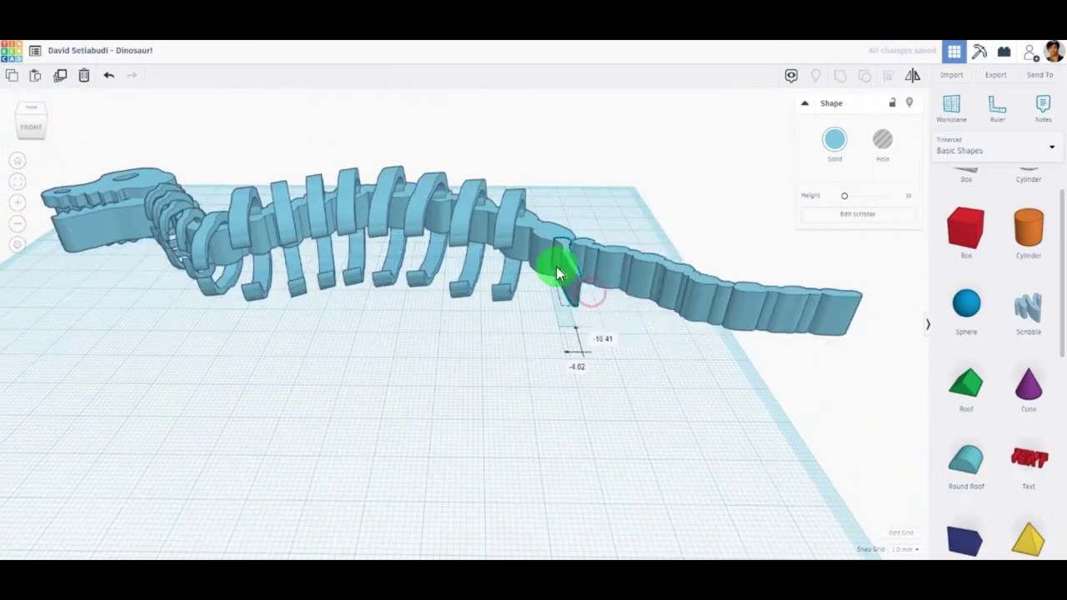
pyautogui.moveTo(594, 282)
pyautogui.mouseDown()
pyautogui.moveTo(546, 193)
pyautogui.moveTo(612, 252)
pyautogui.mouseUp()
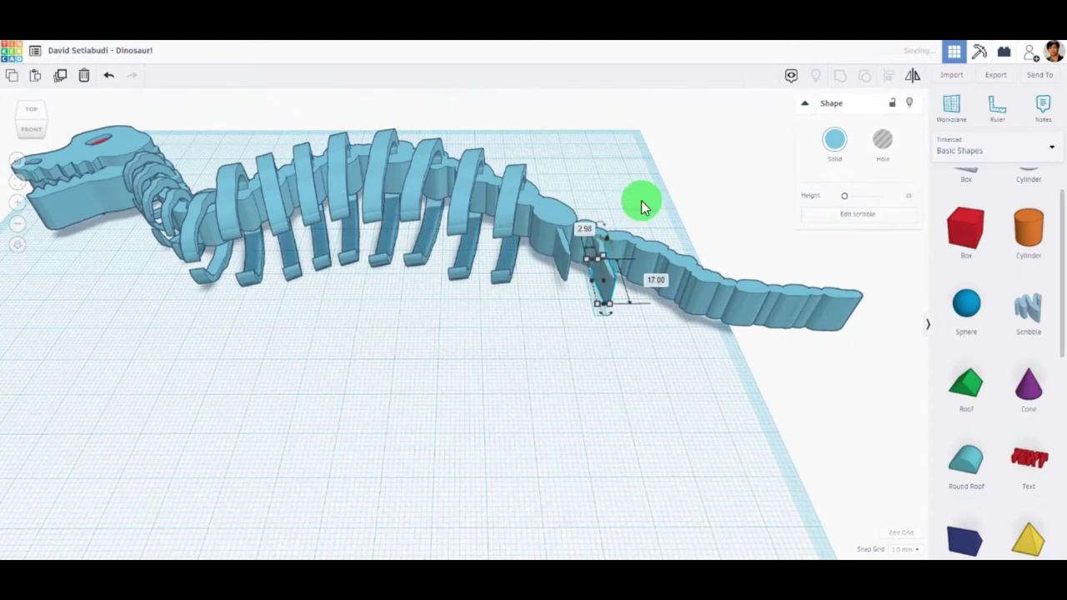
pyautogui.moveTo(641, 200)
pyautogui.mouseDown(button='right')
pyautogui.moveTo(672, 210)
pyautogui.moveTo(618, 272)
pyautogui.moveTo(686, 274)
pyautogui.moveTo(625, 267)
pyautogui.mouseUp(button='right')
pyautogui.scroll(-3, 653, 302)
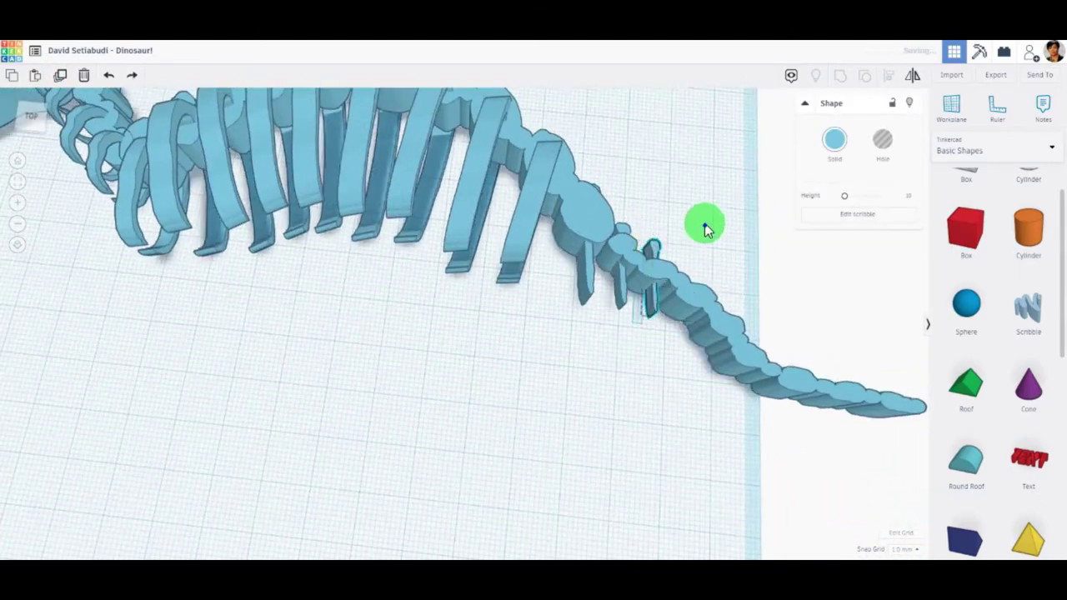
pyautogui.moveTo(703, 226); pyautogui.dragTo(691, 305, button='right')
pyautogui.scroll(4, 691, 305)
pyautogui.moveTo(553, 222); pyautogui.dragTo(722, 288, button='right')
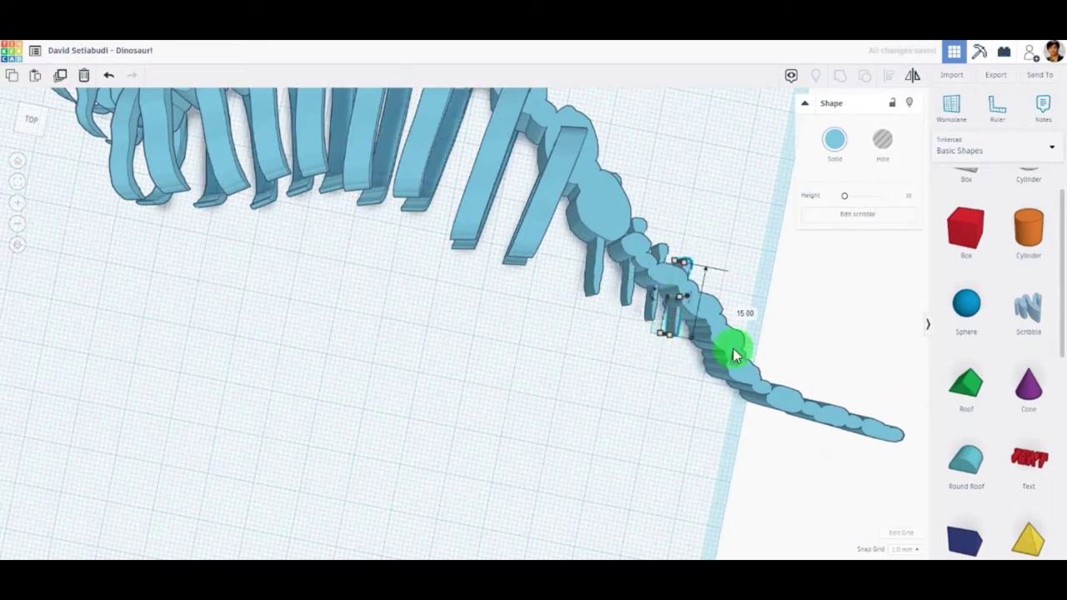
pyautogui.scroll(-3, 732, 348)
pyautogui.moveTo(722, 359); pyautogui.dragTo(679, 291, button='right')
pyautogui.scroll(3, 680, 291)
# Step: Slide the small spikes into their places along the tail underside
pyautogui.moveTo(754, 300)
pyautogui.mouseDown(button='right')
pyautogui.moveTo(662, 370)
pyautogui.moveTo(461, 351)
pyautogui.mouseUp(button='right')
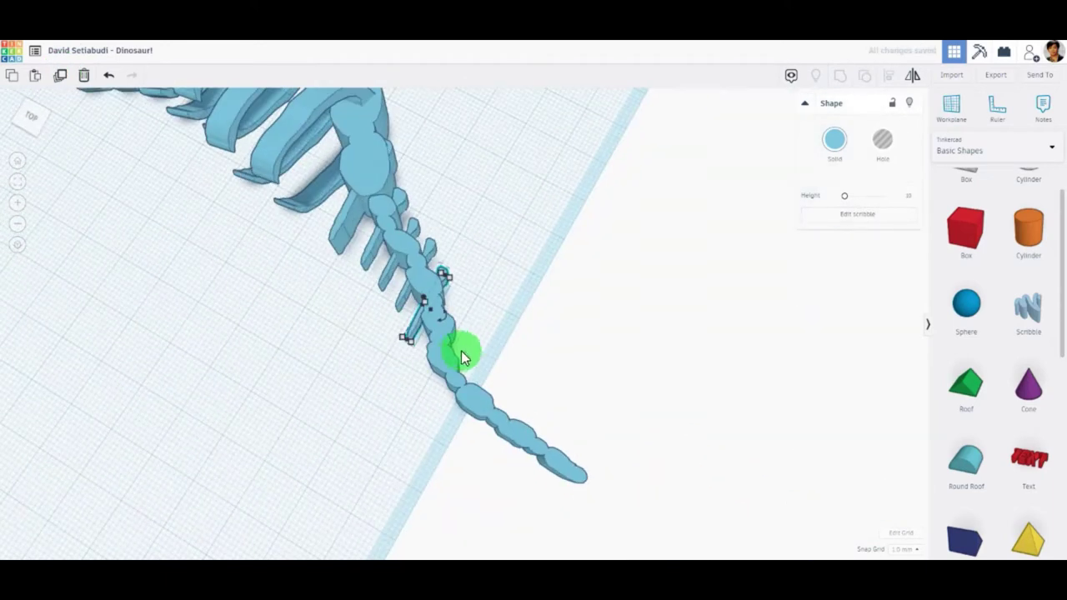
pyautogui.moveTo(486, 364); pyautogui.dragTo(482, 388)
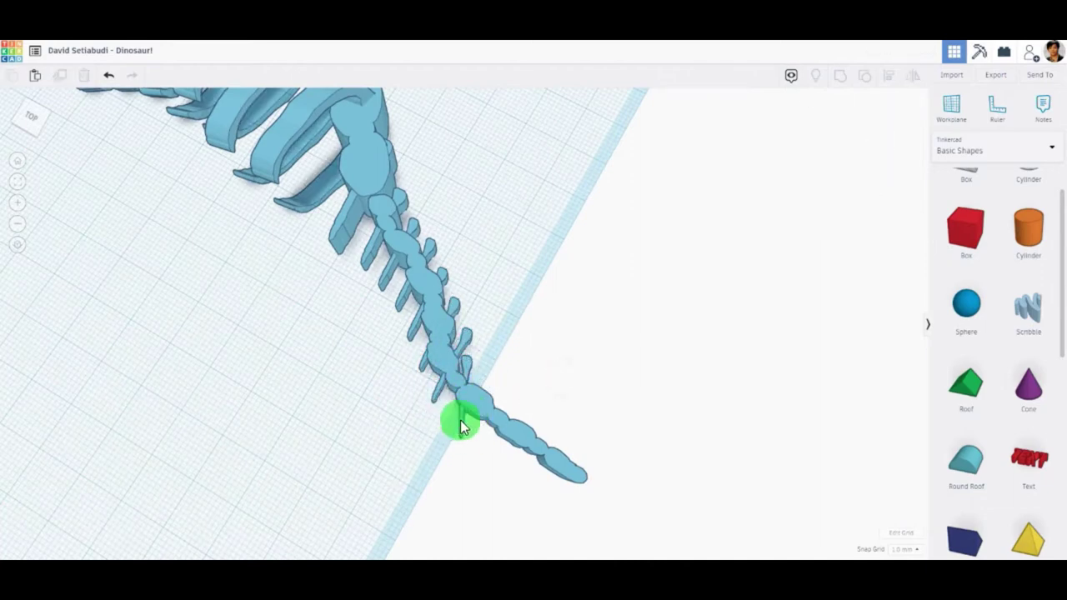
pyautogui.moveTo(463, 427); pyautogui.dragTo(581, 439)
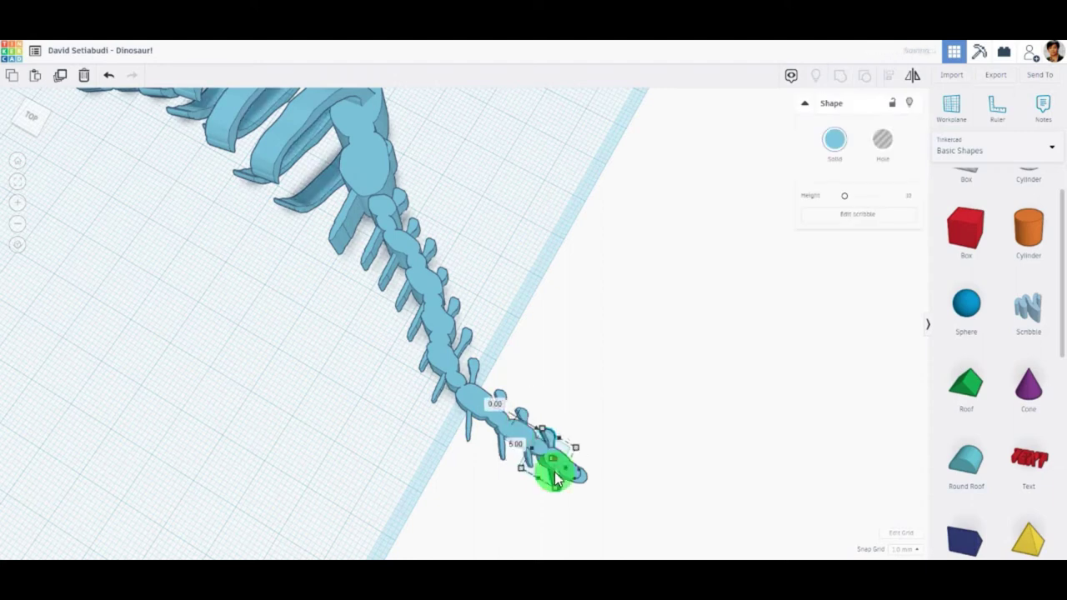
pyautogui.moveTo(581, 440); pyautogui.dragTo(550, 445)
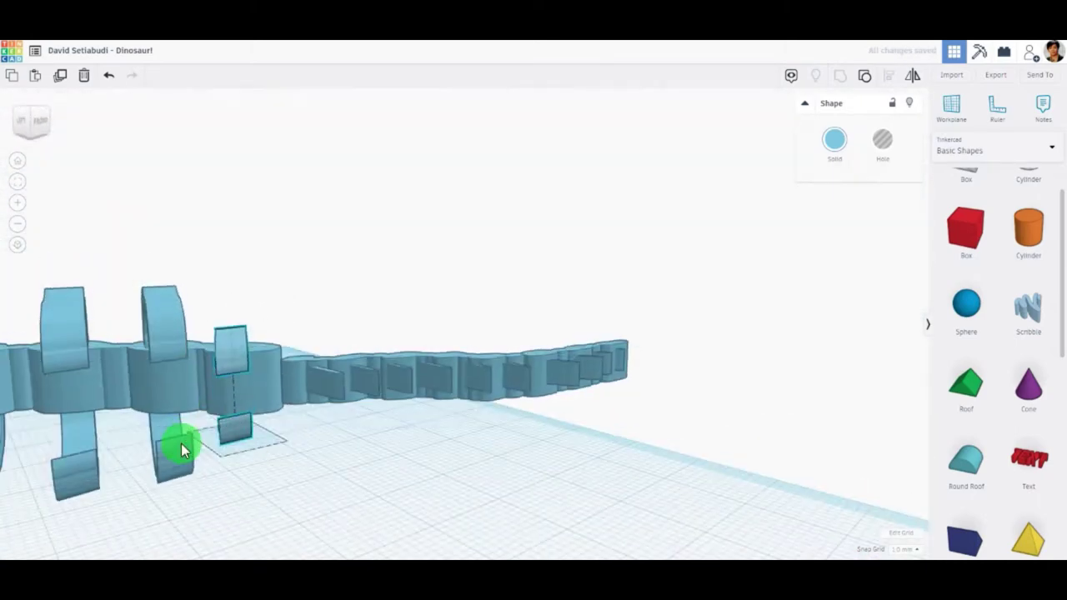
# Step: Inspect the skeleton pieces and raise the selected ribs slightly
pyautogui.click(313, 266)
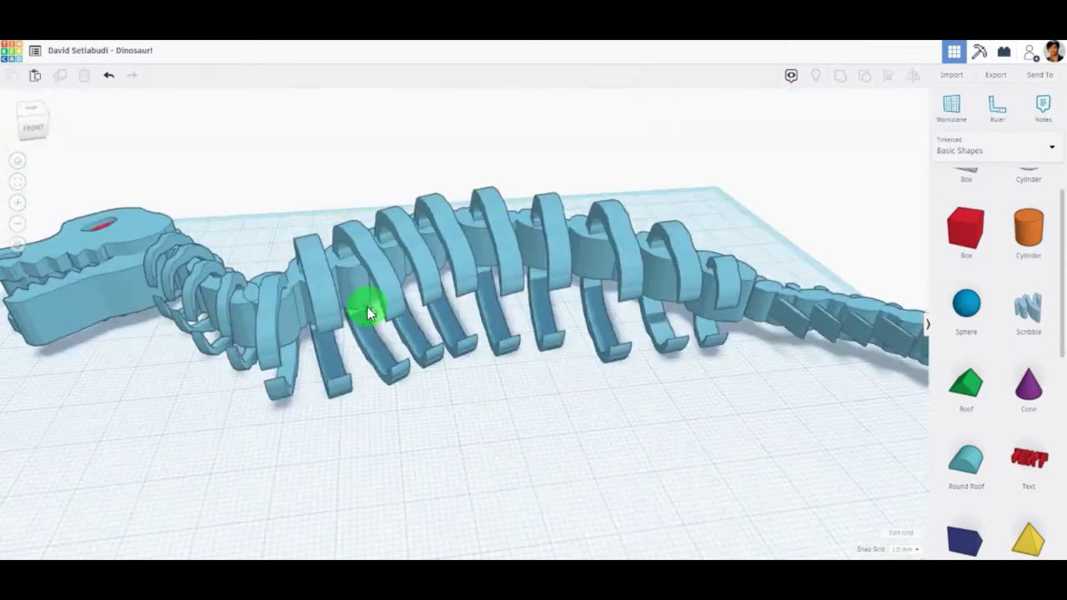
pyautogui.click(324, 236)
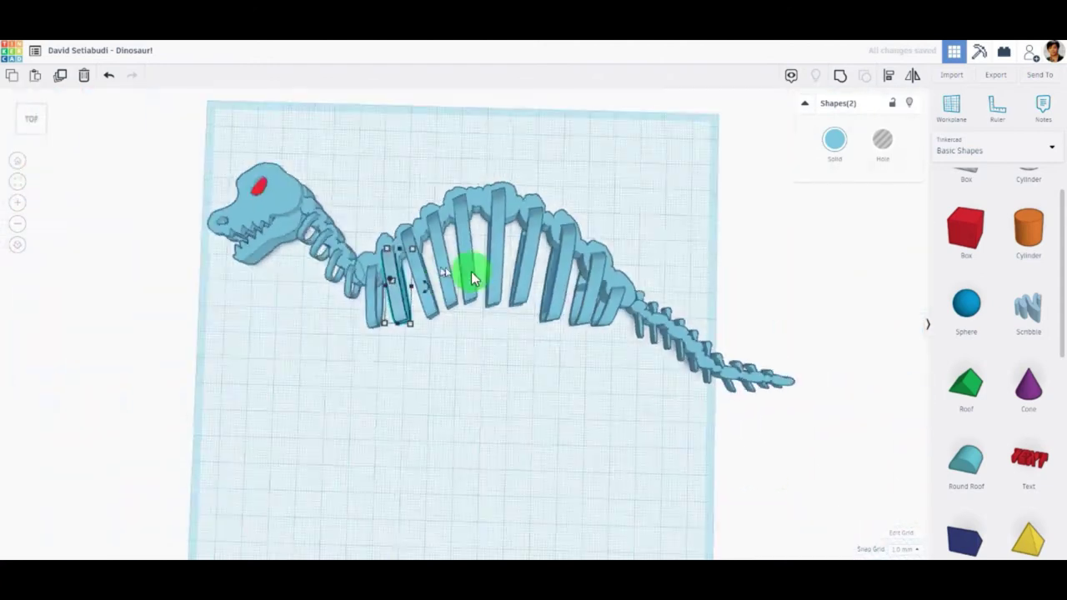
pyautogui.click(312, 174)
pyautogui.click(427, 227)
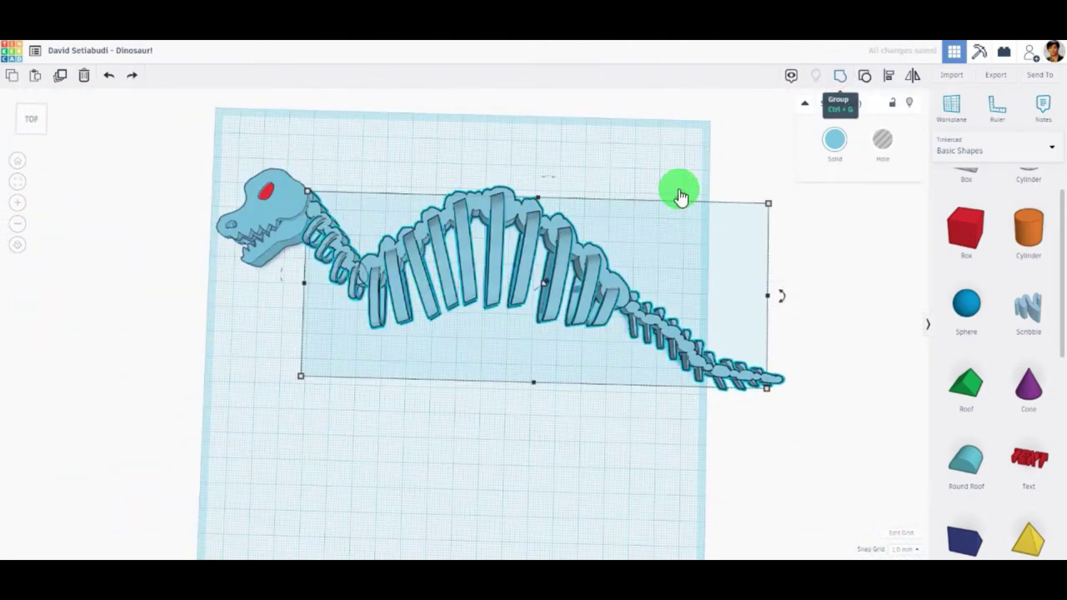
pyautogui.click(617, 175)
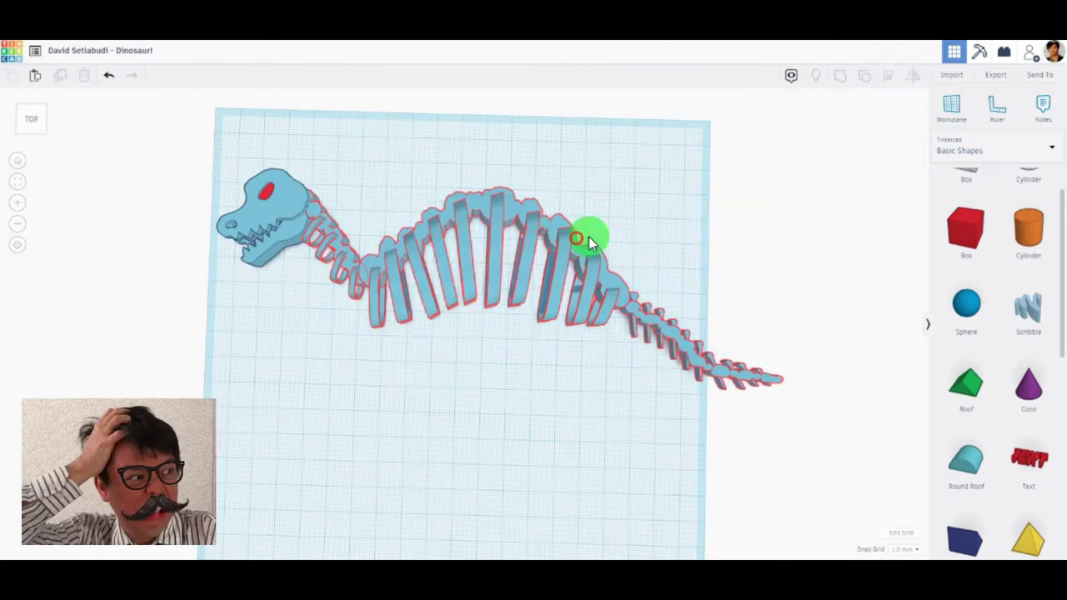
pyautogui.moveTo(589, 242)
pyautogui.mouseDown(button='right')
pyautogui.moveTo(669, 139)
pyautogui.moveTo(488, 291)
pyautogui.moveTo(449, 307)
pyautogui.moveTo(508, 264)
pyautogui.mouseUp(button='right')
pyautogui.keyDown('shift'); pyautogui.click(495, 302); pyautogui.keyUp('shift')
pyautogui.moveTo(481, 231)
pyautogui.mouseDown(button='right')
pyautogui.moveTo(540, 242)
pyautogui.moveTo(533, 338)
pyautogui.mouseUp(button='right')
pyautogui.click(531, 350)
pyautogui.moveTo(543, 302); pyautogui.dragTo(542, 267)
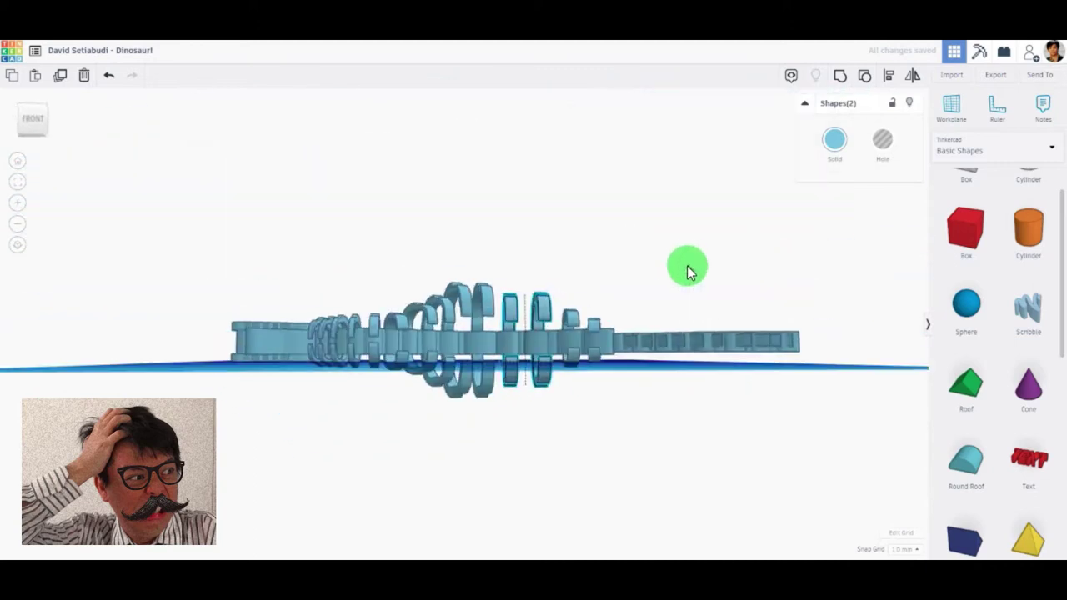
pyautogui.moveTo(687, 265); pyautogui.dragTo(512, 361, button='right')
pyautogui.moveTo(512, 257)
pyautogui.mouseDown(button='right')
pyautogui.moveTo(572, 285)
pyautogui.moveTo(631, 262)
pyautogui.moveTo(642, 453)
pyautogui.mouseUp(button='right')
# Step: Undo a head change, then select and delete the stray rib
pyautogui.click(599, 264)
pyautogui.click(598, 316)
pyautogui.click(279, 250)
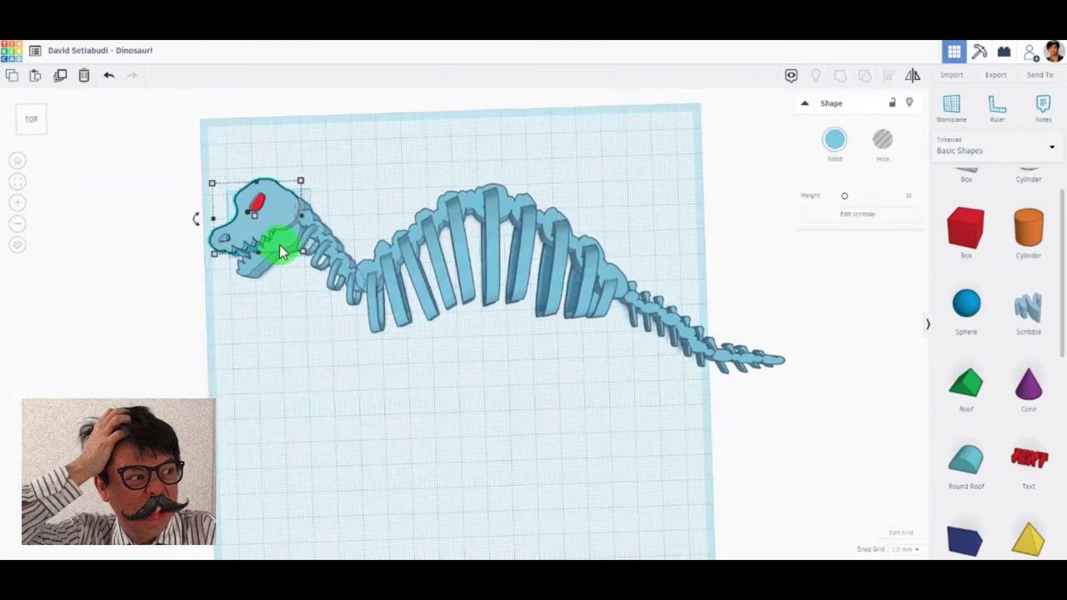
pyautogui.hotkey('ctrl', 'z')
pyautogui.hotkey('ctrl', 'z')
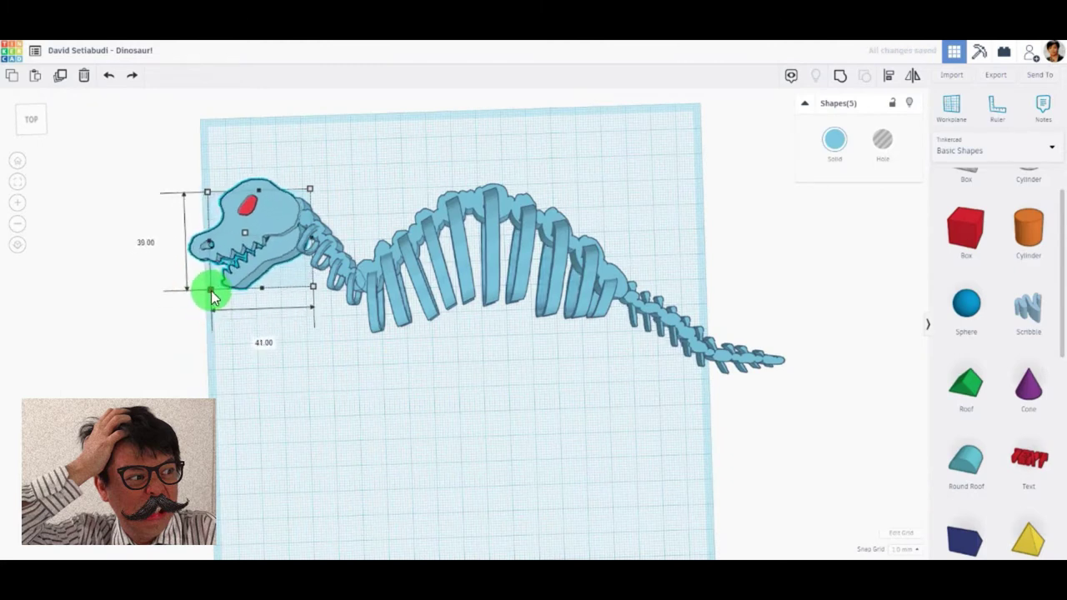
pyautogui.click(463, 367)
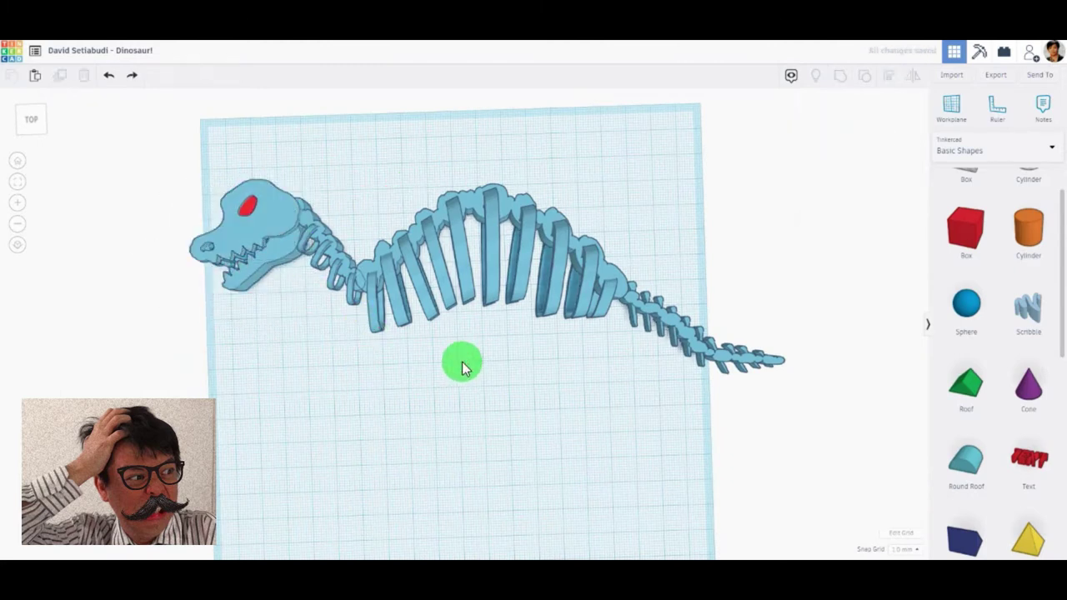
pyautogui.click(574, 257)
pyautogui.moveTo(574, 257)
pyautogui.mouseDown(button='right')
pyautogui.moveTo(646, 187)
pyautogui.moveTo(598, 238)
pyautogui.mouseUp(button='right')
pyautogui.press('Delete')
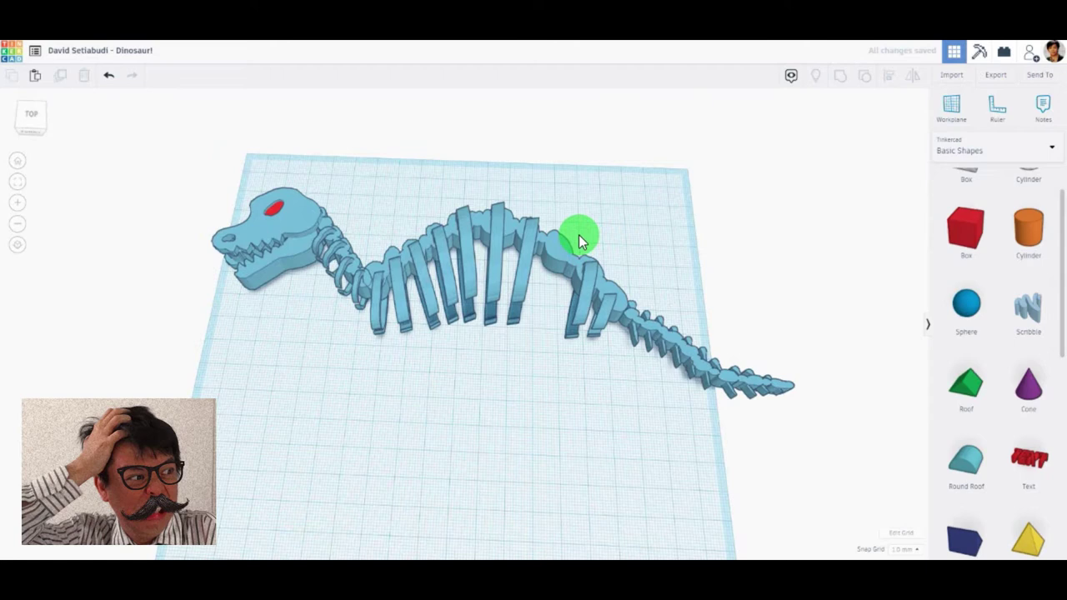
# Step: Draw a filled pelvis blob with the Scribble fill tool
pyautogui.click(1028, 309)
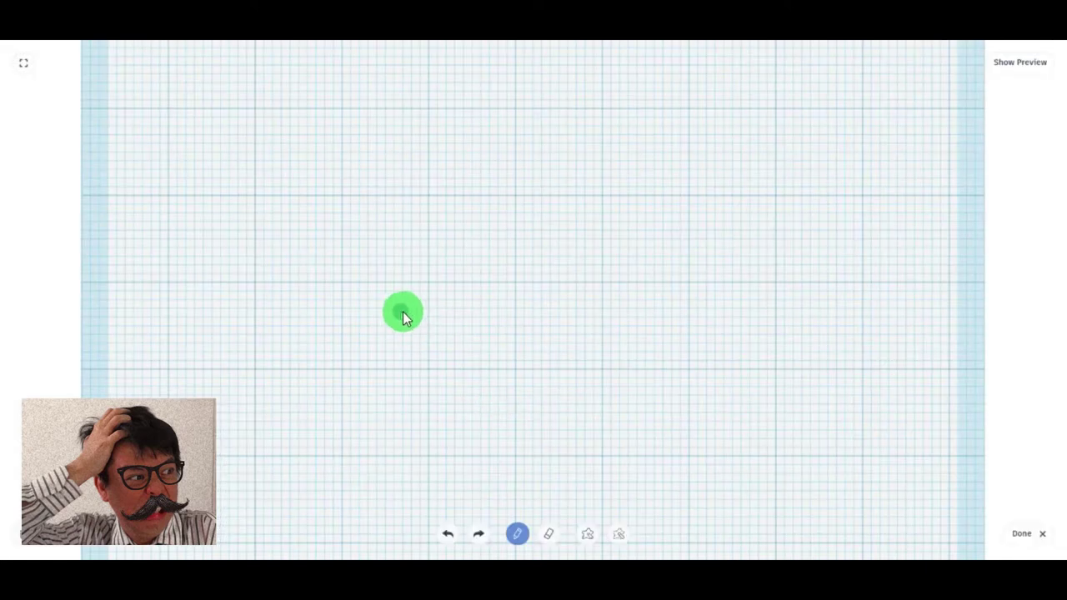
pyautogui.moveTo(425, 321)
pyautogui.mouseDown()
pyautogui.moveTo(500, 277)
pyautogui.moveTo(447, 310)
pyautogui.mouseUp()
pyautogui.click(588, 533)
pyautogui.click(1024, 535)
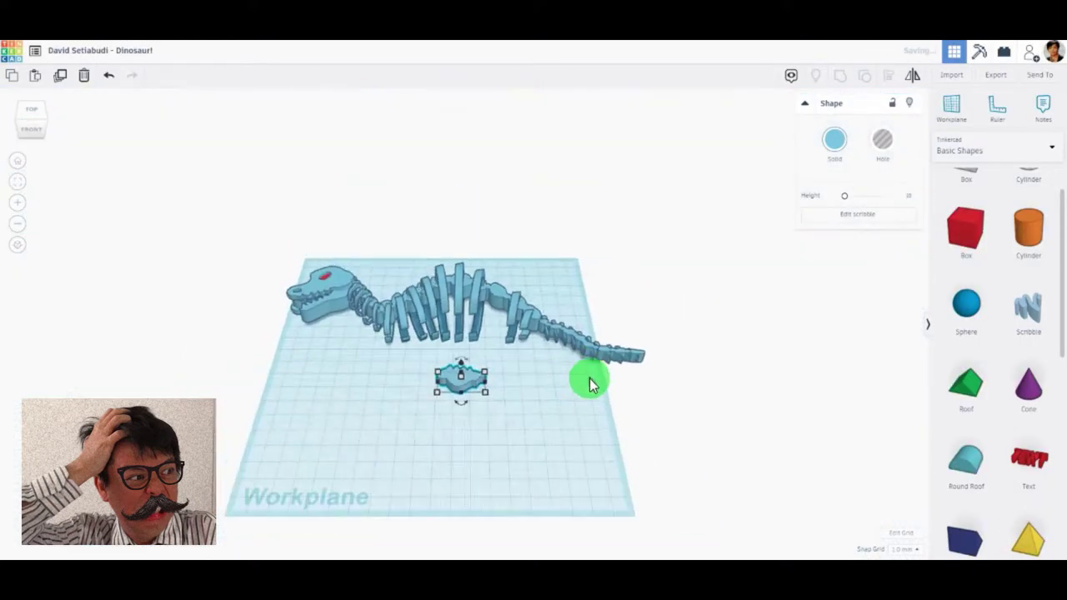
# Step: Move the hip bone in front of the tail where it meets the ribs
pyautogui.moveTo(467, 375); pyautogui.dragTo(542, 381)
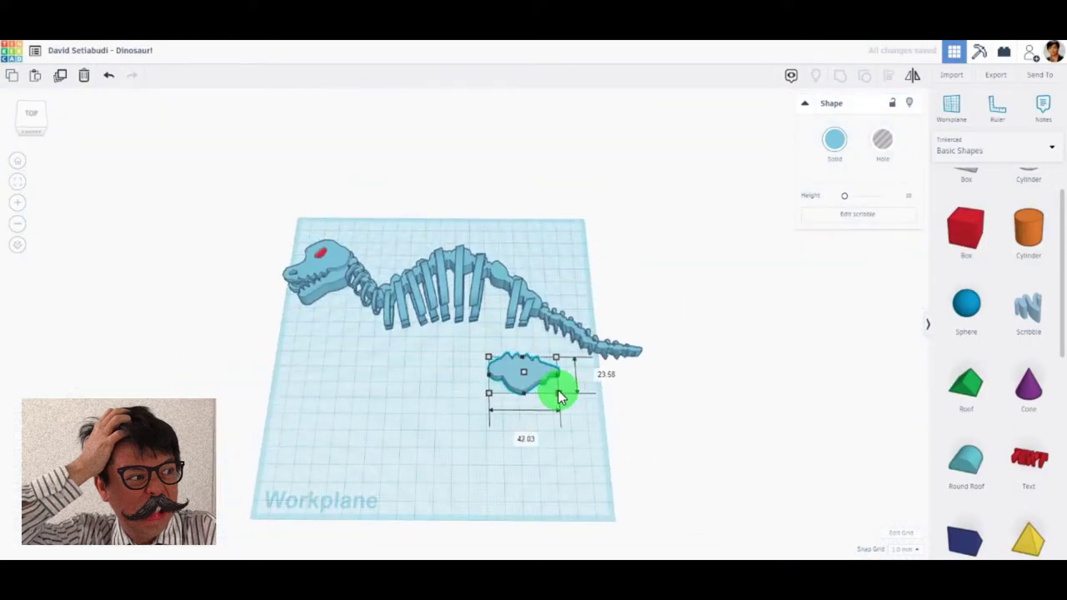
pyautogui.moveTo(586, 321)
pyautogui.mouseDown(button='right')
pyautogui.moveTo(506, 381)
pyautogui.moveTo(455, 357)
pyautogui.moveTo(539, 362)
pyautogui.moveTo(619, 309)
pyautogui.moveTo(555, 295)
pyautogui.moveTo(629, 248)
pyautogui.moveTo(432, 323)
pyautogui.moveTo(428, 274)
pyautogui.moveTo(603, 336)
pyautogui.moveTo(497, 388)
pyautogui.moveTo(436, 336)
pyautogui.moveTo(500, 336)
pyautogui.moveTo(562, 450)
pyautogui.moveTo(465, 351)
pyautogui.moveTo(646, 317)
pyautogui.moveTo(386, 191)
pyautogui.moveTo(405, 236)
pyautogui.mouseUp(button='right')
pyautogui.scroll(5, 539, 363)
pyautogui.scroll(3, 500, 336)
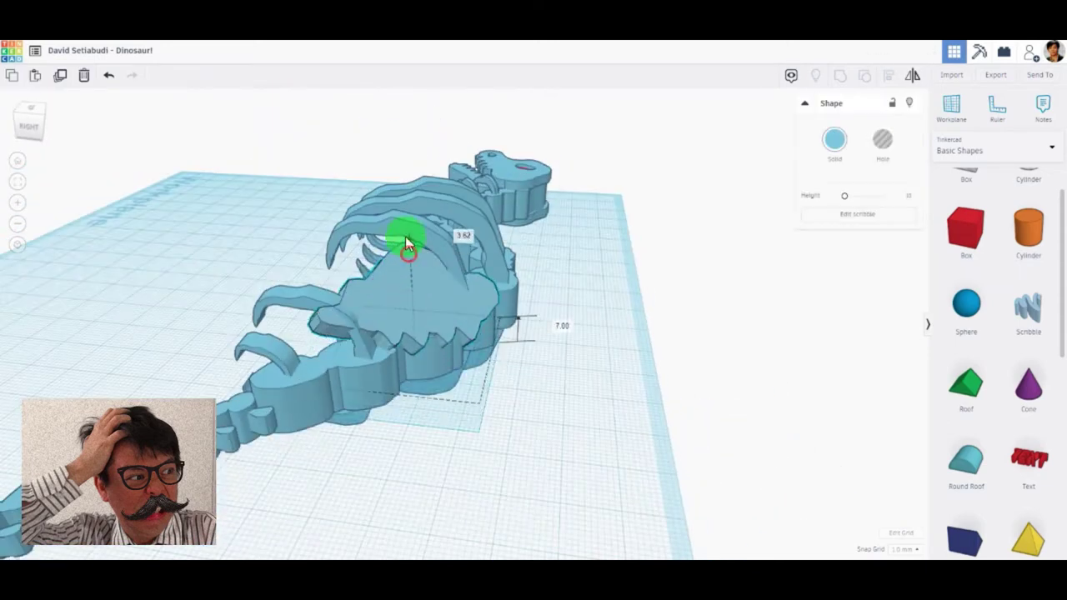
pyautogui.moveTo(419, 277)
pyautogui.mouseDown(button='right')
pyautogui.moveTo(684, 276)
pyautogui.moveTo(653, 374)
pyautogui.moveTo(506, 353)
pyautogui.mouseUp(button='right')
pyautogui.moveTo(553, 312)
pyautogui.mouseDown(button='right')
pyautogui.moveTo(453, 341)
pyautogui.moveTo(684, 302)
pyautogui.moveTo(338, 313)
pyautogui.moveTo(631, 514)
pyautogui.moveTo(675, 529)
pyautogui.moveTo(572, 383)
pyautogui.moveTo(681, 334)
pyautogui.mouseUp(button='right')
# Step: Draw a long bone outline in a new Scribble shape and finish it
pyautogui.moveTo(1024, 309); pyautogui.dragTo(488, 434)
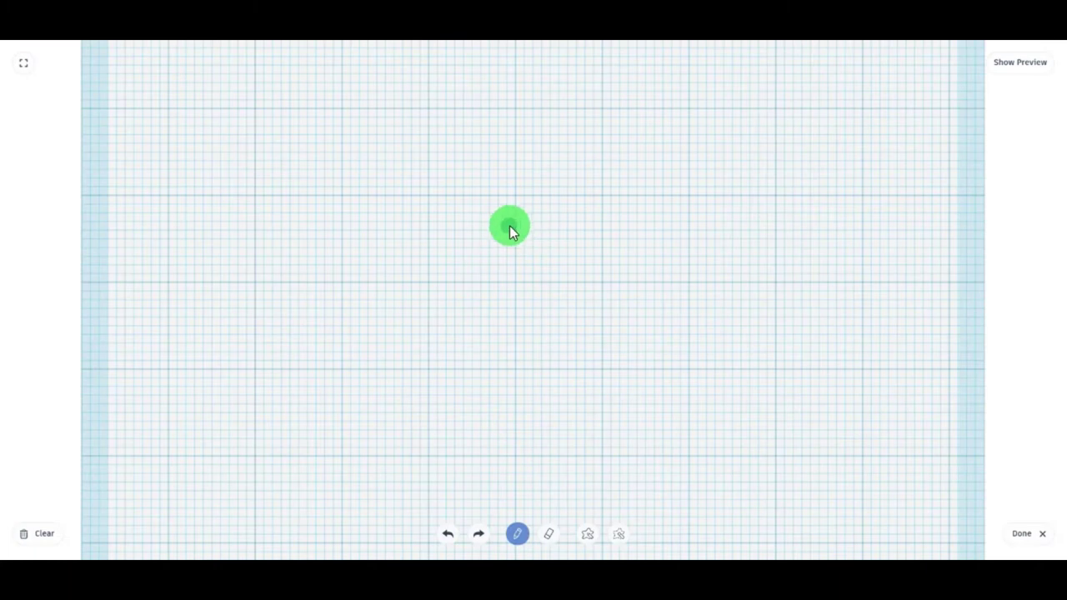
pyautogui.moveTo(510, 223)
pyautogui.mouseDown()
pyautogui.moveTo(410, 354)
pyautogui.moveTo(416, 399)
pyautogui.mouseUp()
pyautogui.moveTo(436, 357)
pyautogui.mouseDown()
pyautogui.moveTo(531, 242)
pyautogui.moveTo(514, 257)
pyautogui.mouseUp()
pyautogui.click(1024, 535)
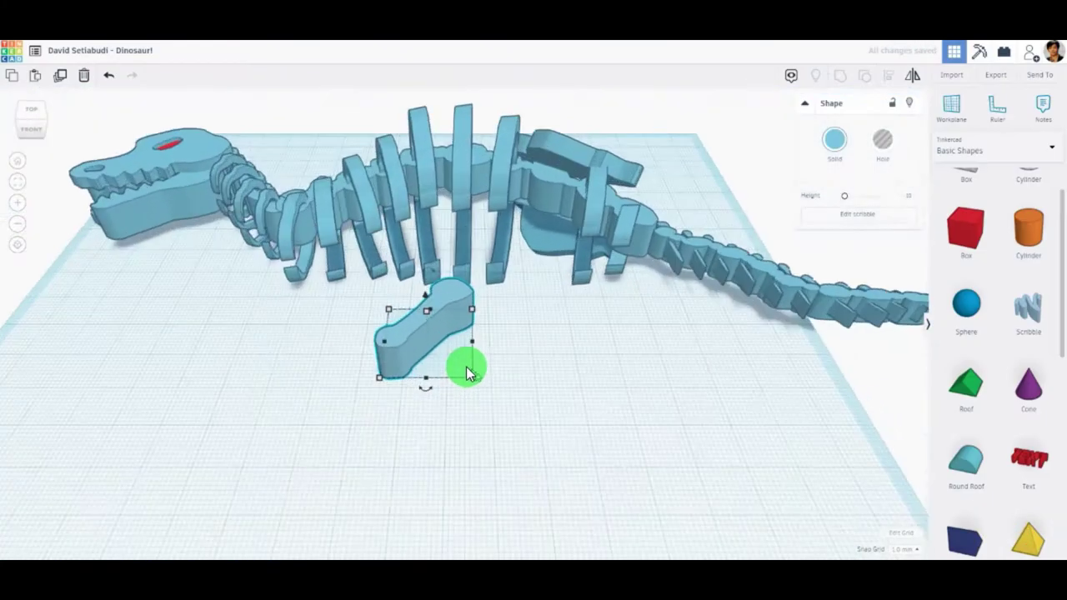
# Step: Move the bone to the hip, tilt it to hang straight down, and nudge it under the hip
pyautogui.moveTo(470, 369)
pyautogui.mouseDown(button='right')
pyautogui.moveTo(415, 319)
pyautogui.moveTo(470, 374)
pyautogui.mouseUp(button='right')
pyautogui.moveTo(469, 374); pyautogui.dragTo(553, 275)
pyautogui.moveTo(553, 275)
pyautogui.mouseDown(button='right')
pyautogui.moveTo(511, 278)
pyautogui.moveTo(536, 207)
pyautogui.moveTo(692, 172)
pyautogui.moveTo(546, 185)
pyautogui.moveTo(565, 231)
pyautogui.moveTo(521, 229)
pyautogui.mouseUp(button='right')
pyautogui.moveTo(521, 229)
pyautogui.mouseDown()
pyautogui.moveTo(557, 234)
pyautogui.moveTo(521, 225)
pyautogui.moveTo(540, 243)
pyautogui.mouseUp()
pyautogui.moveTo(529, 156)
pyautogui.mouseDown(button='right')
pyautogui.moveTo(679, 223)
pyautogui.moveTo(739, 112)
pyautogui.moveTo(536, 226)
pyautogui.moveTo(550, 300)
pyautogui.moveTo(609, 345)
pyautogui.moveTo(533, 147)
pyautogui.moveTo(614, 245)
pyautogui.moveTo(639, 245)
pyautogui.moveTo(576, 278)
pyautogui.moveTo(781, 172)
pyautogui.moveTo(664, 214)
pyautogui.moveTo(581, 208)
pyautogui.moveTo(681, 302)
pyautogui.moveTo(600, 230)
pyautogui.moveTo(555, 317)
pyautogui.mouseUp(button='right')
pyautogui.click(576, 331)
pyautogui.click(522, 242)
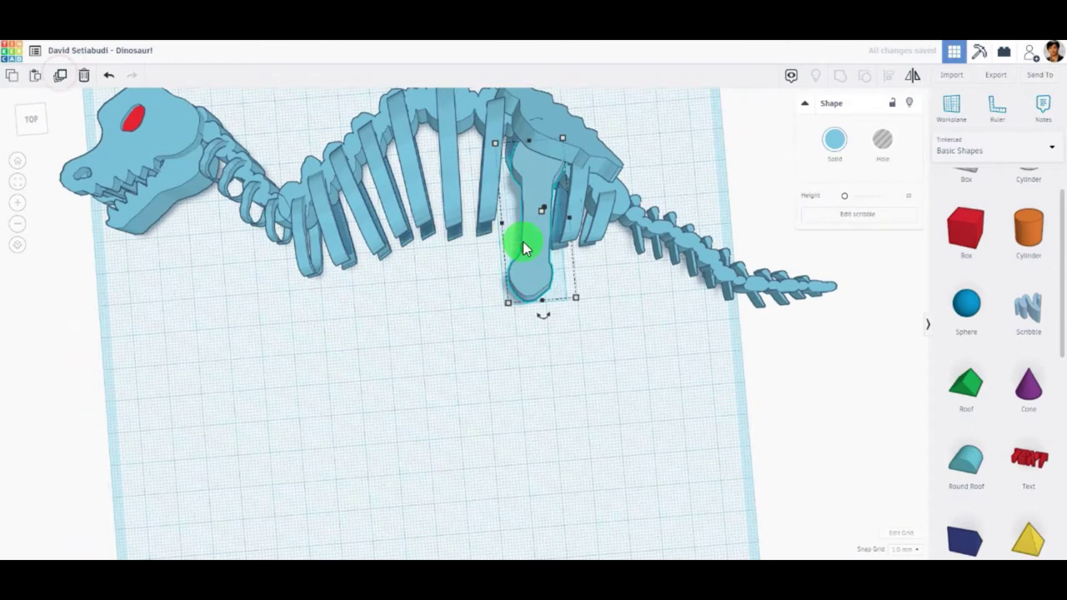
pyautogui.moveTo(523, 242)
pyautogui.mouseDown(button='right')
pyautogui.moveTo(536, 322)
pyautogui.moveTo(590, 336)
pyautogui.moveTo(500, 309)
pyautogui.moveTo(623, 278)
pyautogui.moveTo(572, 416)
pyautogui.moveTo(560, 415)
pyautogui.mouseUp(button='right')
pyautogui.moveTo(501, 338); pyautogui.dragTo(505, 350)
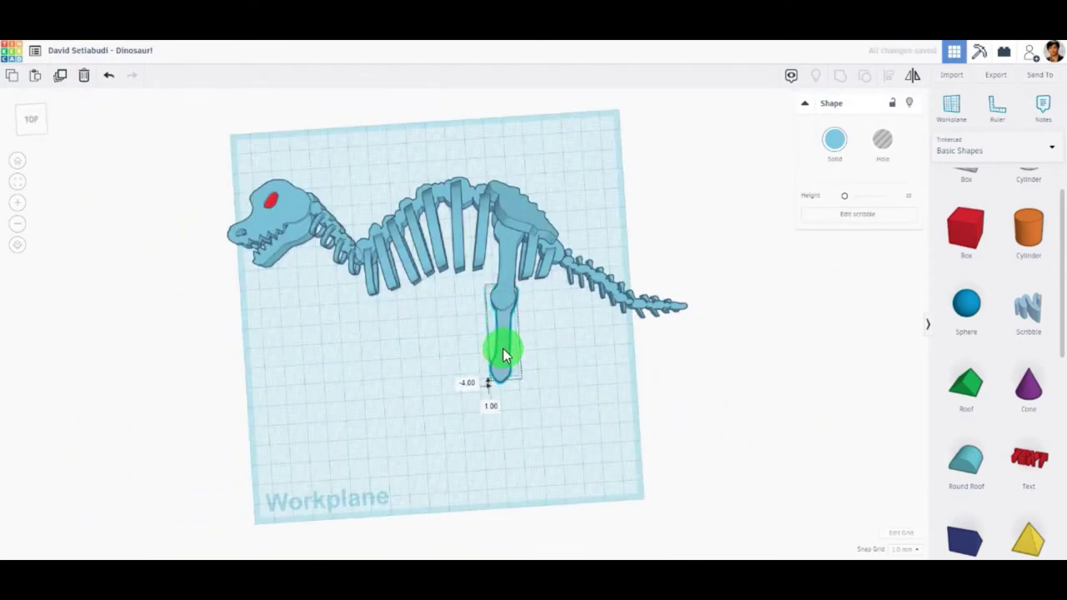
pyautogui.moveTo(563, 329)
pyautogui.mouseDown(button='right')
pyautogui.moveTo(556, 290)
pyautogui.moveTo(512, 307)
pyautogui.moveTo(556, 296)
pyautogui.moveTo(510, 285)
pyautogui.moveTo(503, 304)
pyautogui.moveTo(565, 316)
pyautogui.moveTo(555, 360)
pyautogui.mouseUp(button='right')
# Step: Draw a bent lower leg with the pencil and eraser and place it under the thigh bone
pyautogui.moveTo(1028, 309); pyautogui.dragTo(565, 411)
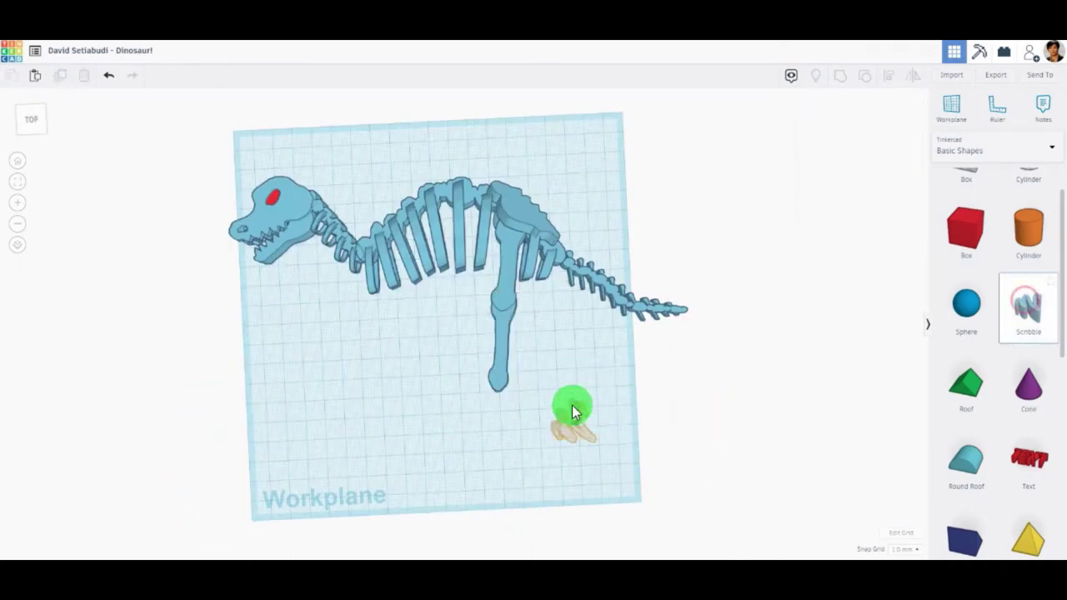
pyautogui.moveTo(525, 290)
pyautogui.mouseDown()
pyautogui.moveTo(515, 342)
pyautogui.moveTo(539, 341)
pyautogui.mouseUp()
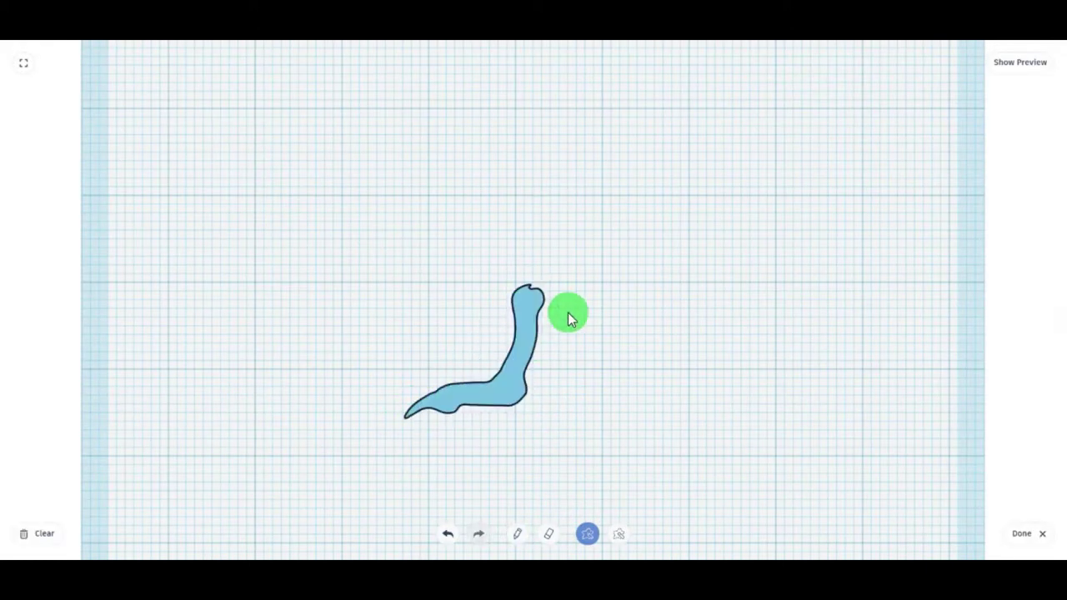
pyautogui.click(515, 534)
pyautogui.moveTo(542, 292); pyautogui.dragTo(519, 306)
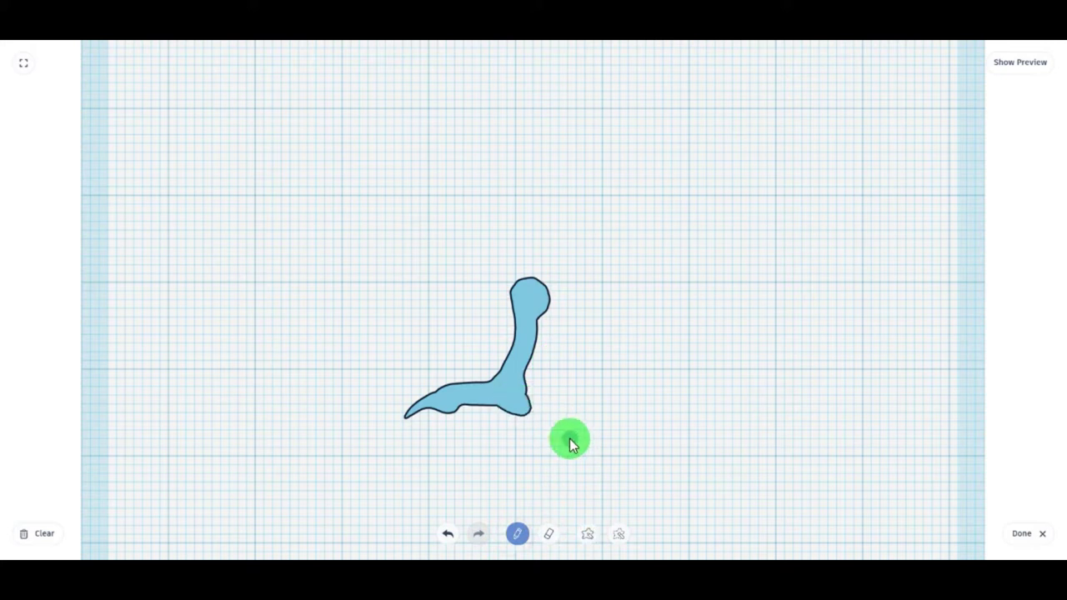
pyautogui.moveTo(455, 388); pyautogui.dragTo(521, 409)
pyautogui.moveTo(404, 417)
pyautogui.mouseDown()
pyautogui.moveTo(391, 417)
pyautogui.moveTo(460, 425)
pyautogui.moveTo(405, 422)
pyautogui.mouseUp()
pyautogui.click(548, 534)
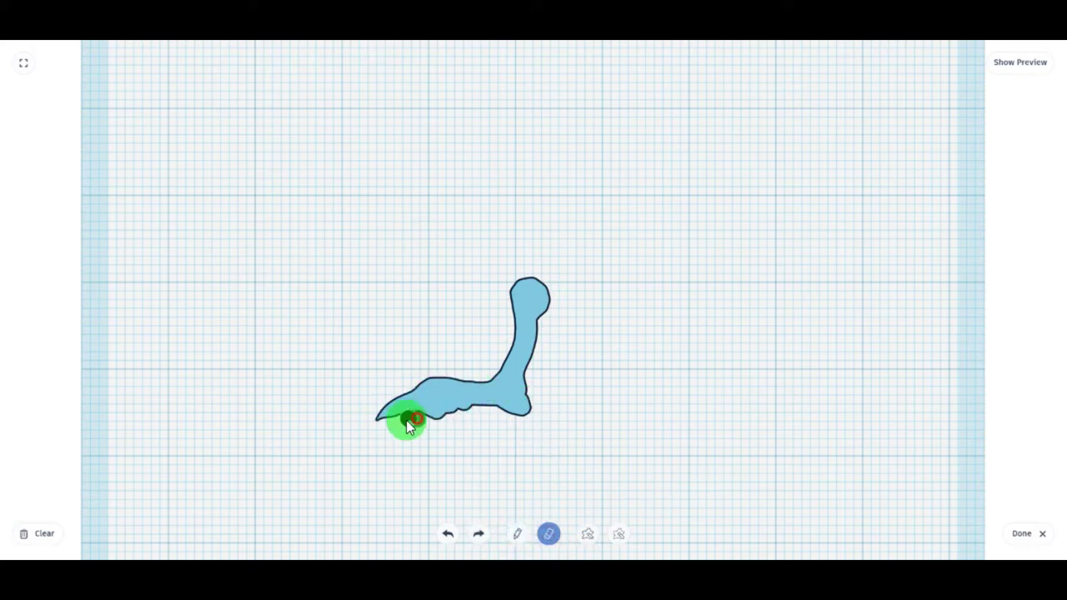
pyautogui.moveTo(455, 360)
pyautogui.mouseDown()
pyautogui.moveTo(374, 358)
pyautogui.moveTo(325, 333)
pyautogui.mouseUp()
pyautogui.moveTo(447, 226)
pyautogui.mouseDown(button='right')
pyautogui.moveTo(328, 252)
pyautogui.moveTo(445, 374)
pyautogui.moveTo(338, 341)
pyautogui.moveTo(380, 275)
pyautogui.moveTo(291, 245)
pyautogui.moveTo(382, 230)
pyautogui.moveTo(339, 265)
pyautogui.moveTo(448, 423)
pyautogui.mouseUp(button='right')
# Step: Draw a wavy filled claw shape in a new Scribble and check it at the foot
pyautogui.click(726, 328)
pyautogui.moveTo(1029, 308); pyautogui.dragTo(574, 342)
pyautogui.click(588, 533)
pyautogui.moveTo(500, 341)
pyautogui.mouseDown()
pyautogui.moveTo(369, 358)
pyautogui.moveTo(455, 381)
pyautogui.moveTo(509, 371)
pyautogui.mouseUp()
pyautogui.click(1021, 533)
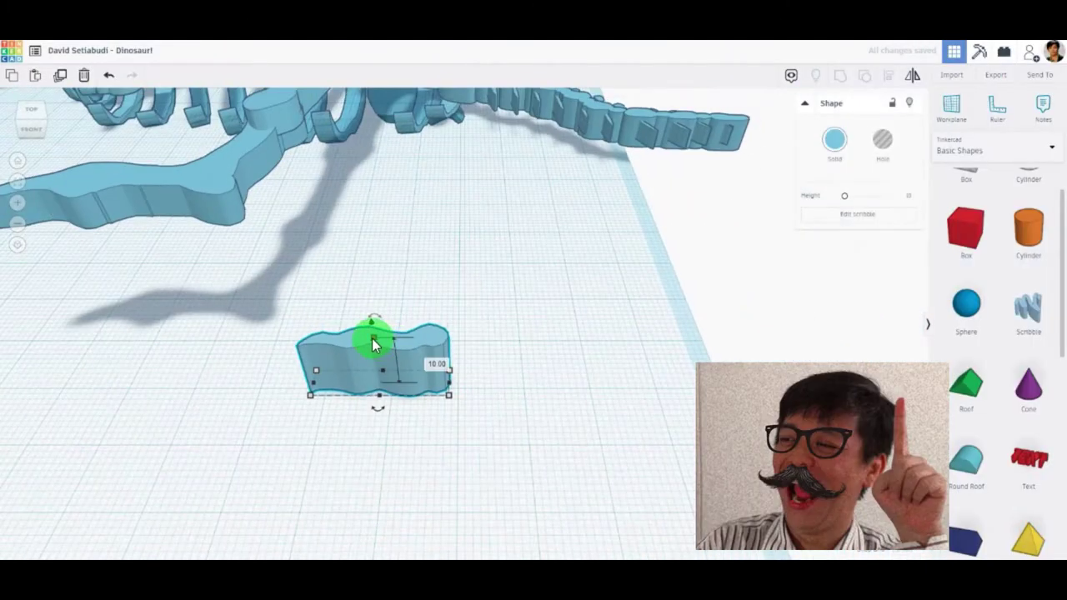
pyautogui.moveTo(374, 341)
pyautogui.mouseDown(button='right')
pyautogui.moveTo(603, 322)
pyautogui.moveTo(333, 361)
pyautogui.moveTo(271, 301)
pyautogui.moveTo(343, 247)
pyautogui.moveTo(347, 256)
pyautogui.moveTo(306, 280)
pyautogui.mouseUp(button='right')
pyautogui.moveTo(240, 208)
pyautogui.mouseDown(button='right')
pyautogui.moveTo(262, 181)
pyautogui.moveTo(281, 255)
pyautogui.moveTo(309, 233)
pyautogui.moveTo(324, 91)
pyautogui.moveTo(276, 269)
pyautogui.moveTo(322, 279)
pyautogui.mouseUp(button='right')
pyautogui.moveTo(305, 219)
pyautogui.mouseDown()
pyautogui.moveTo(252, 96)
pyautogui.moveTo(203, 95)
pyautogui.moveTo(269, 179)
pyautogui.moveTo(290, 233)
pyautogui.mouseUp()
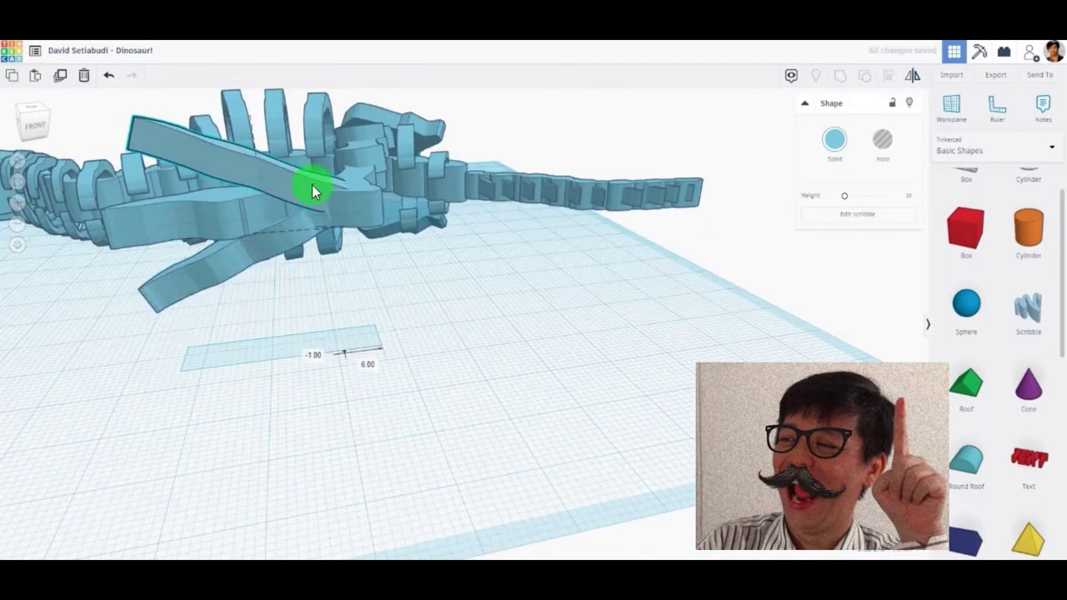
pyautogui.moveTo(299, 317)
pyautogui.mouseDown(button='right')
pyautogui.moveTo(345, 269)
pyautogui.moveTo(221, 294)
pyautogui.moveTo(629, 367)
pyautogui.moveTo(757, 329)
pyautogui.moveTo(431, 385)
pyautogui.moveTo(431, 205)
pyautogui.mouseUp(button='right')
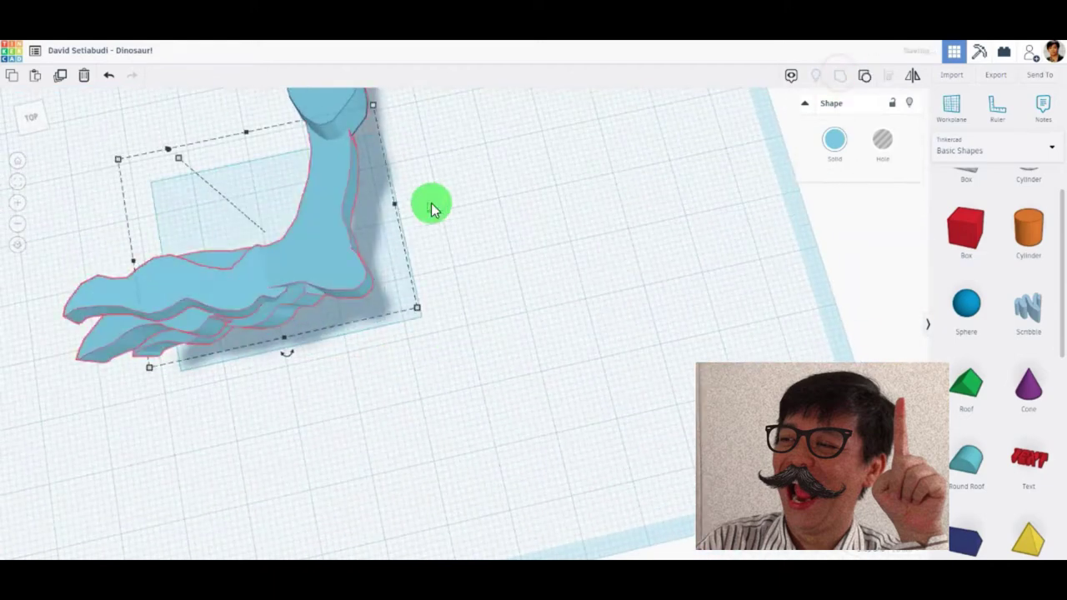
# Step: Move the clawed foot up to meet the bottom of the leg
pyautogui.scroll(-5, 408, 192)
pyautogui.moveTo(393, 174)
pyautogui.mouseDown(button='right')
pyautogui.moveTo(286, 236)
pyautogui.moveTo(510, 323)
pyautogui.mouseUp(button='right')
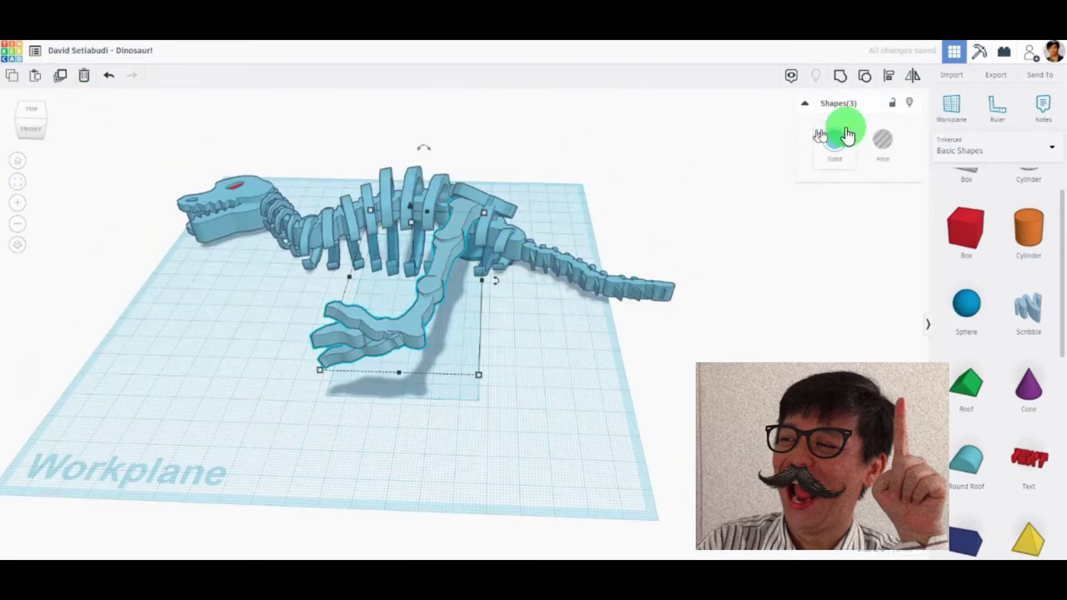
pyautogui.moveTo(385, 261); pyautogui.dragTo(369, 305, button='right')
pyautogui.moveTo(476, 245)
pyautogui.mouseDown(button='right')
pyautogui.moveTo(581, 253)
pyautogui.moveTo(608, 350)
pyautogui.mouseUp(button='right')
pyautogui.click(560, 281)
pyautogui.scroll(5, 475, 242)
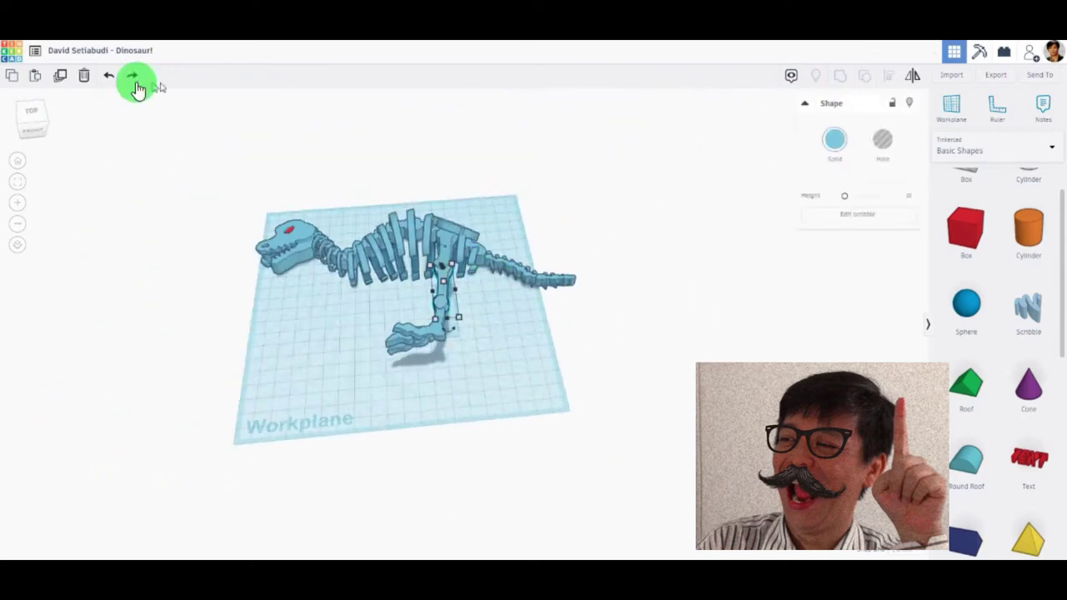
pyautogui.moveTo(465, 325); pyautogui.dragTo(471, 312)
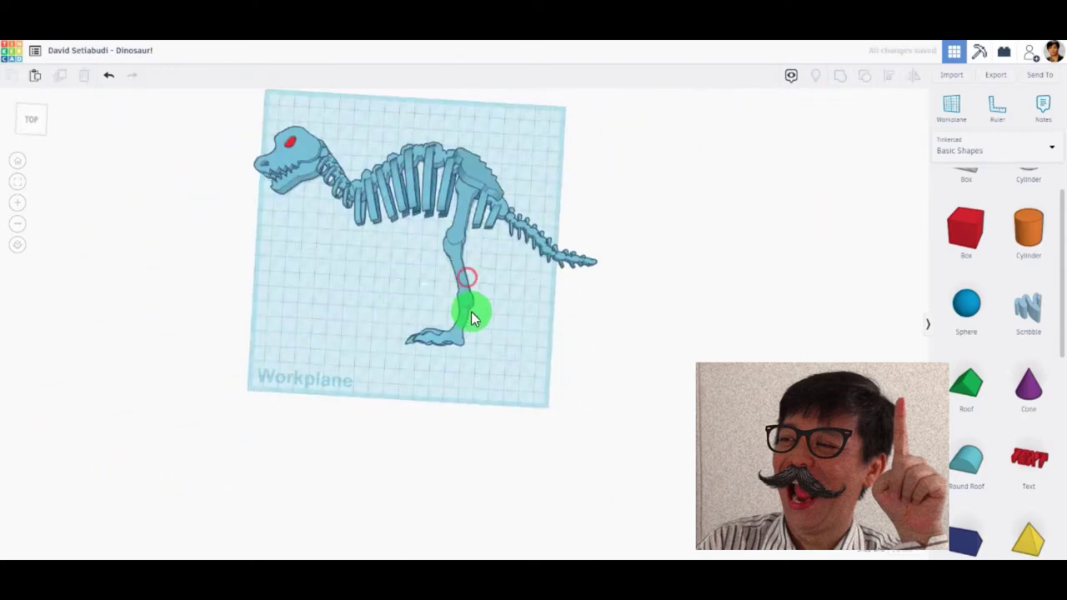
# Step: Select the leg parts with the hip and duplicate them into a second hind leg
pyautogui.click(466, 312)
pyautogui.click(463, 225)
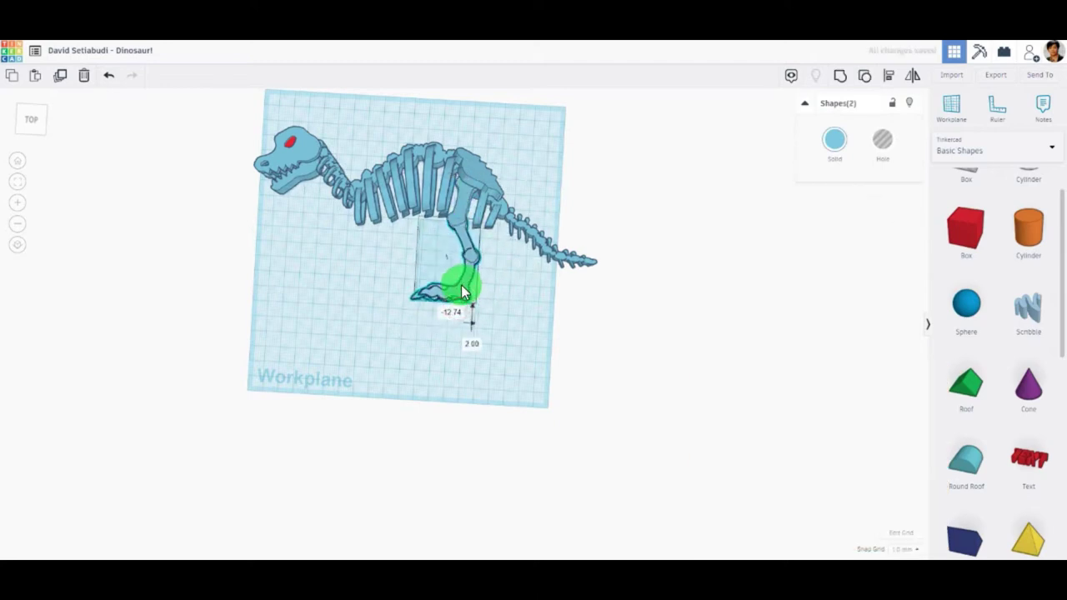
pyautogui.click(840, 76)
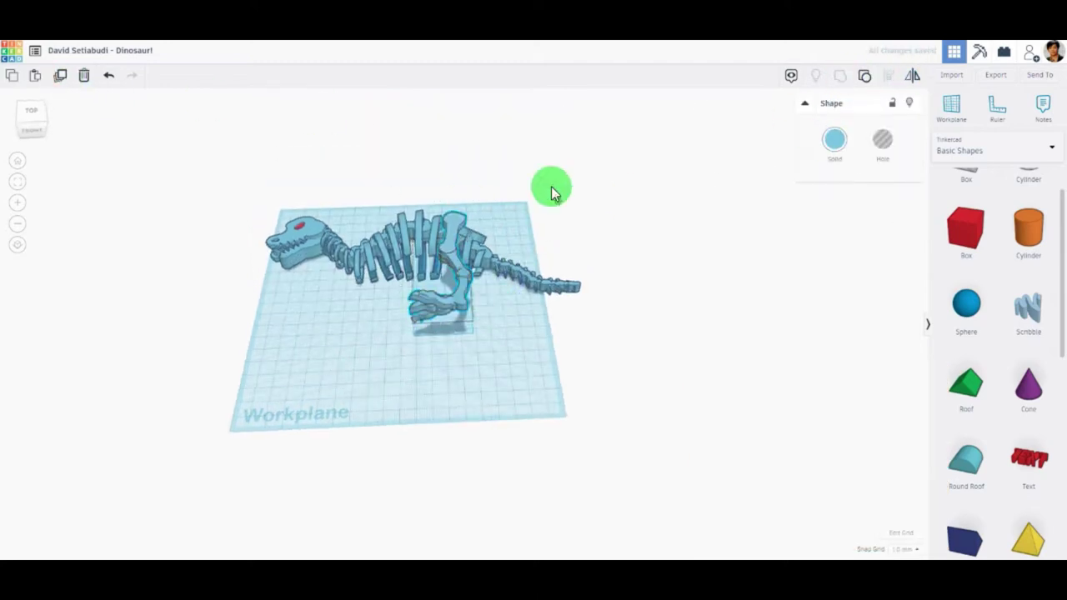
pyautogui.moveTo(551, 186)
pyautogui.mouseDown(button='right')
pyautogui.moveTo(618, 405)
pyautogui.moveTo(523, 322)
pyautogui.mouseUp(button='right')
pyautogui.scroll(5, 551, 370)
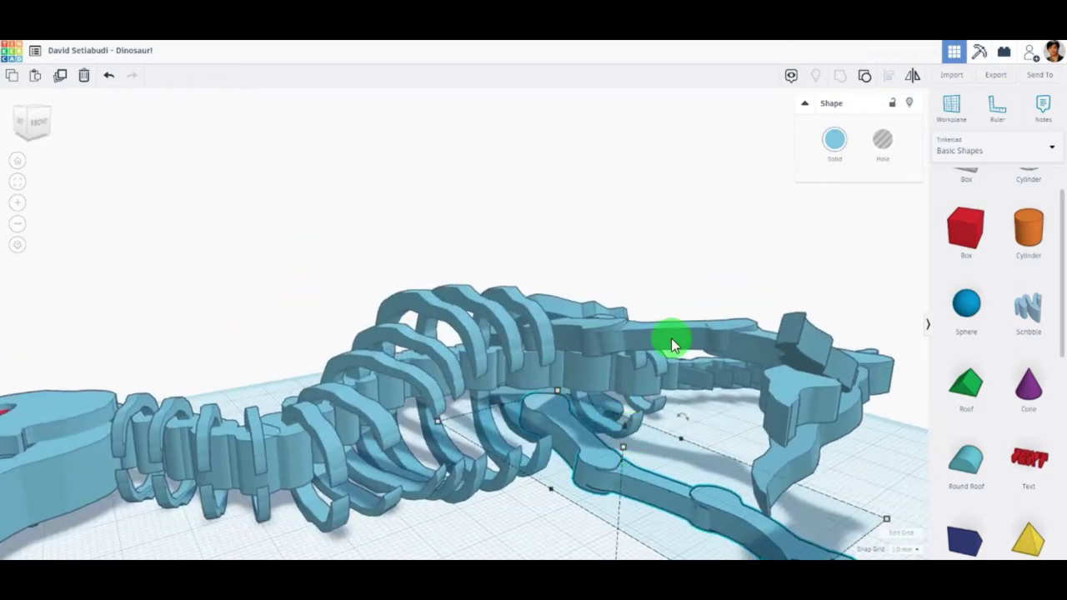
pyautogui.moveTo(671, 338); pyautogui.dragTo(617, 345, button='right')
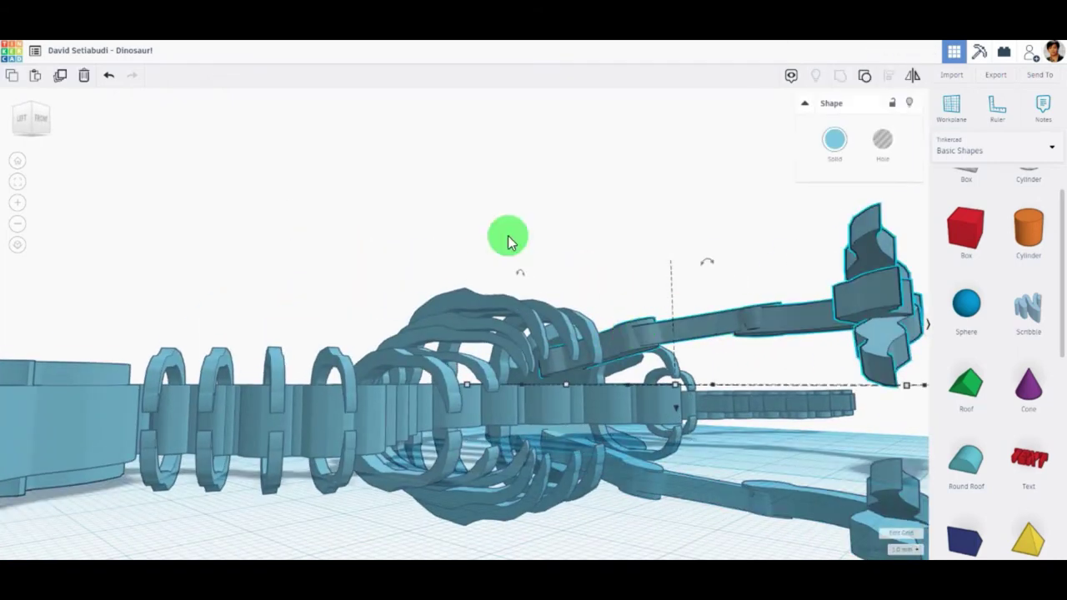
pyautogui.hotkey('ctrl', 'y')
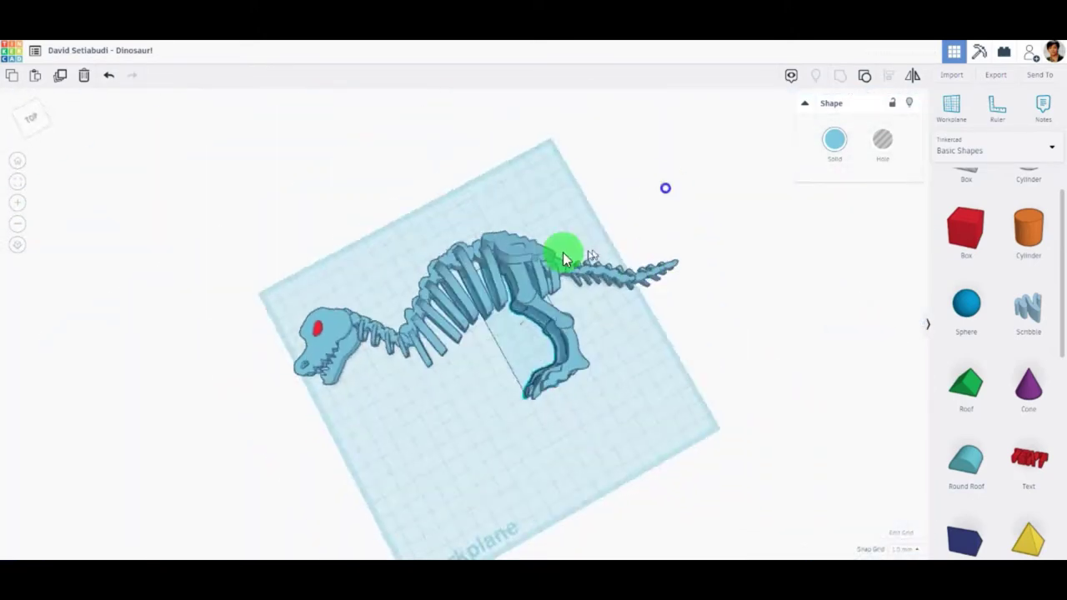
# Step: Draw a small filled bone blob in a new Scribble shape
pyautogui.click(1028, 309)
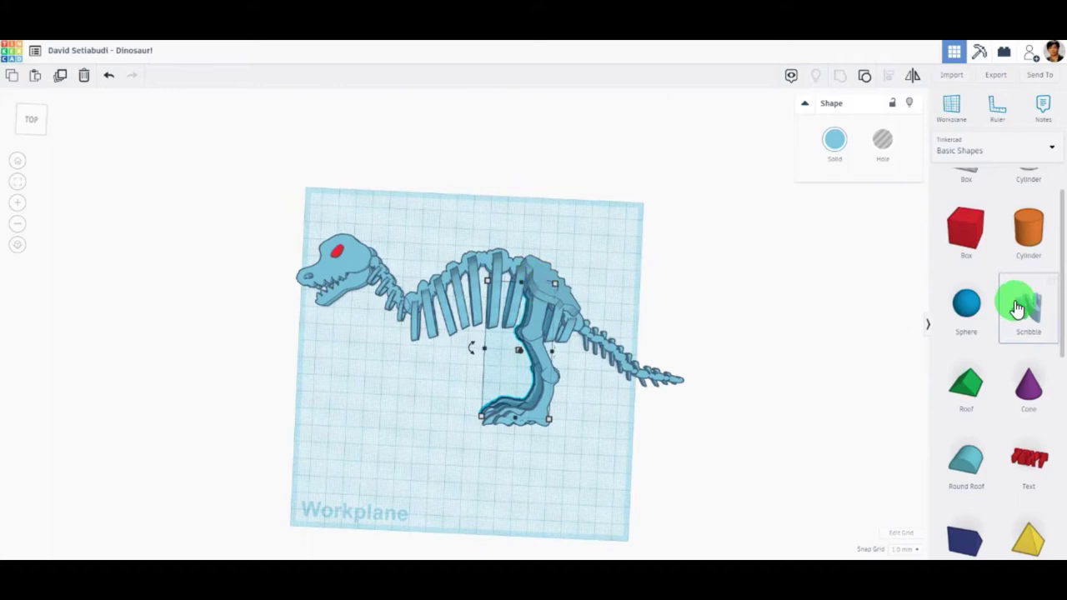
pyautogui.click(429, 436)
pyautogui.click(577, 520)
pyautogui.moveTo(529, 240); pyautogui.dragTo(497, 296)
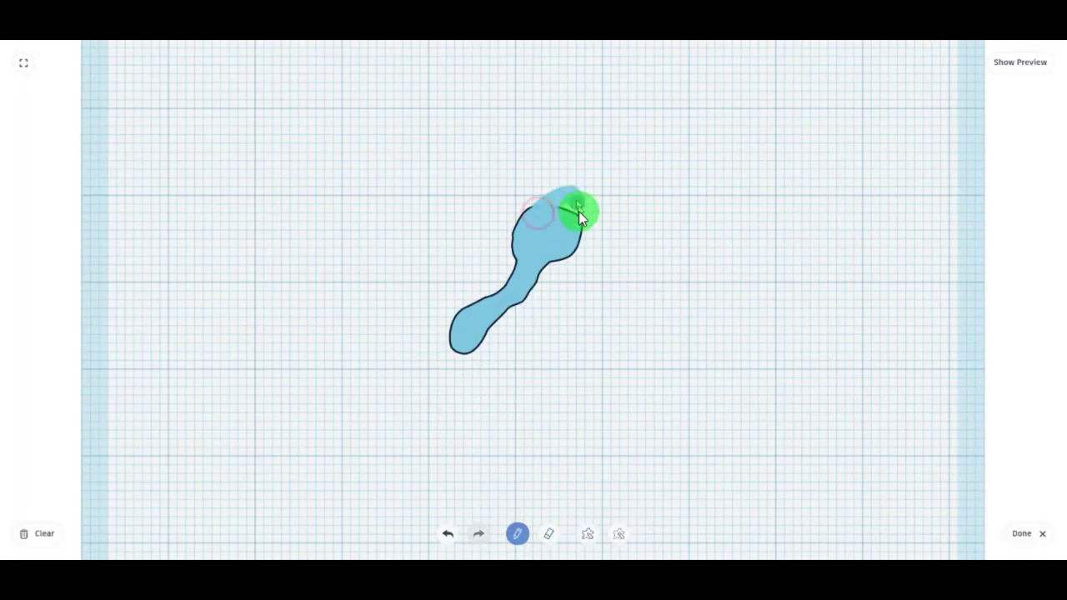
pyautogui.click(1021, 534)
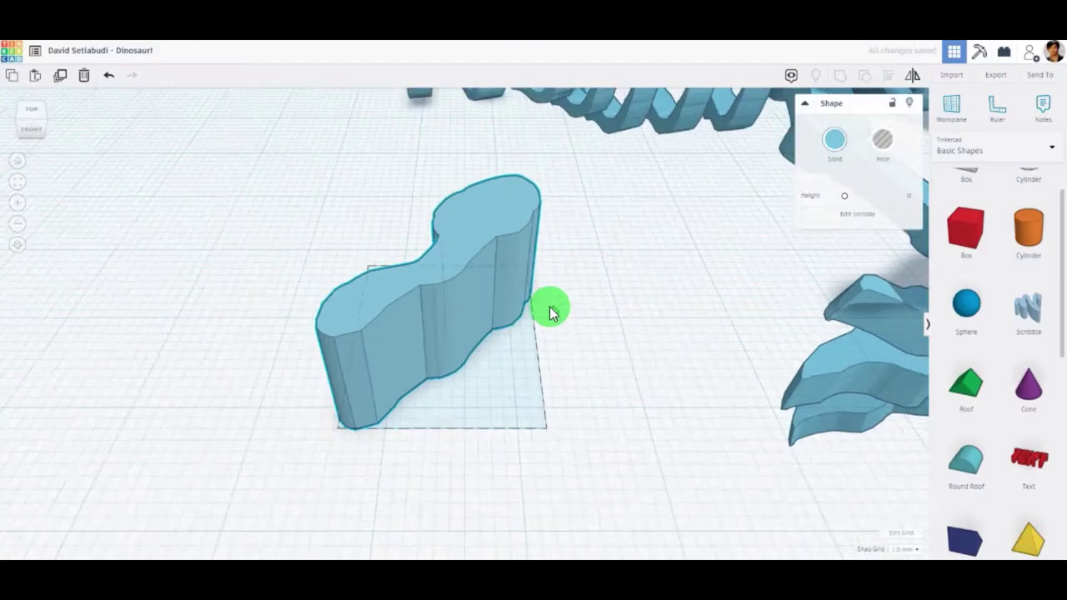
# Step: Move the small piece below the neck and tilt it about 36° as a forearm
pyautogui.moveTo(454, 423)
pyautogui.mouseDown()
pyautogui.moveTo(439, 295)
pyautogui.moveTo(476, 207)
pyautogui.mouseUp()
pyautogui.scroll(3, 439, 295)
pyautogui.moveTo(495, 332); pyautogui.dragTo(298, 389, button='right')
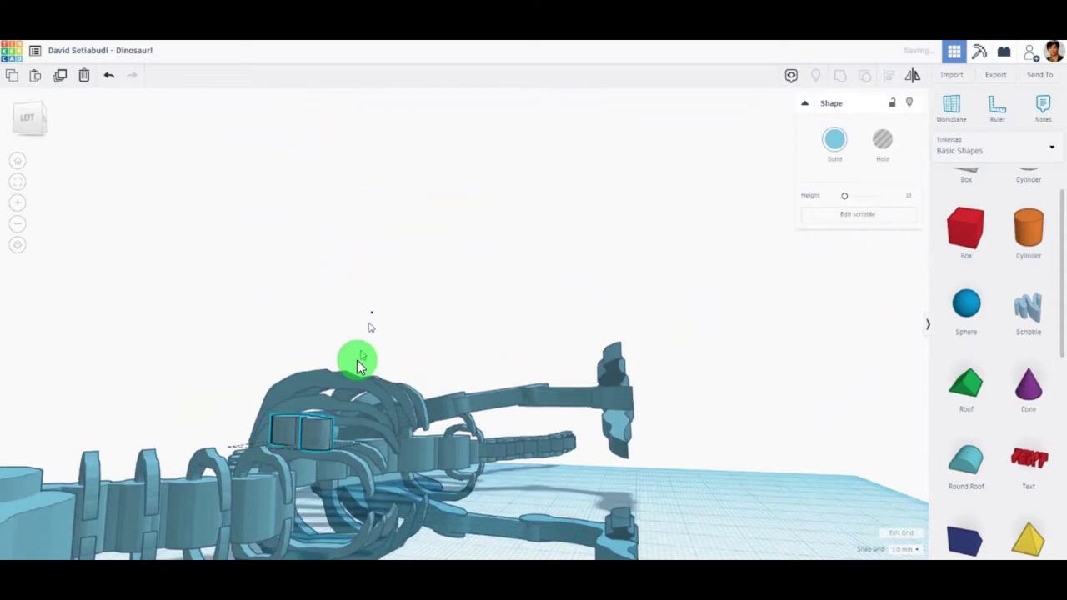
pyautogui.moveTo(357, 361)
pyautogui.mouseDown(button='right')
pyautogui.moveTo(536, 309)
pyautogui.moveTo(553, 334)
pyautogui.moveTo(573, 268)
pyautogui.mouseUp(button='right')
pyautogui.moveTo(520, 269); pyautogui.dragTo(562, 226)
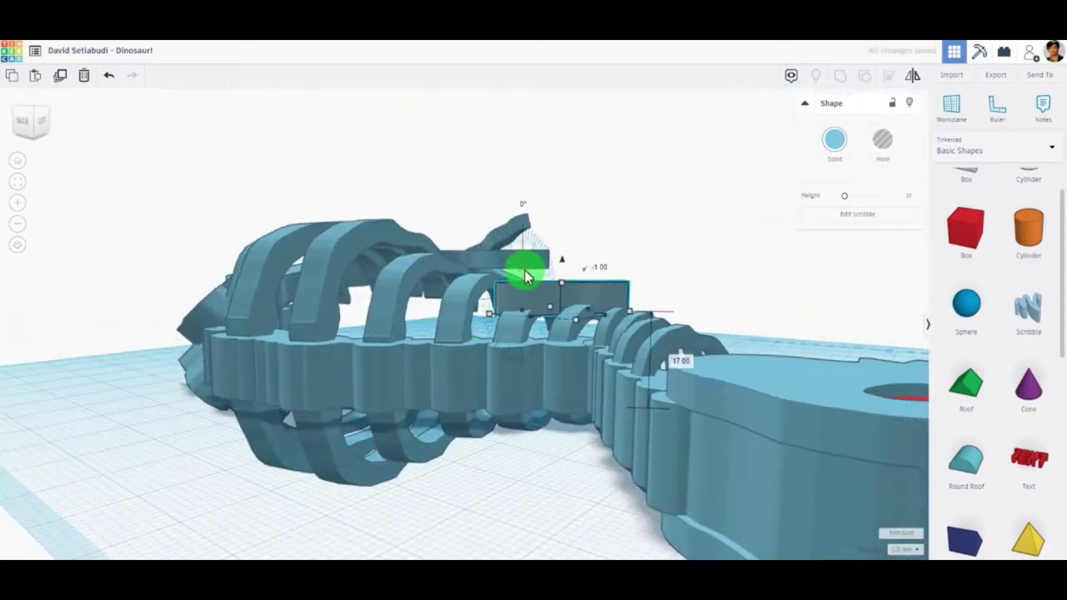
pyautogui.moveTo(562, 226); pyautogui.dragTo(243, 396, button='right')
pyautogui.scroll(-5, 551, 339)
pyautogui.scroll(4, 452, 347)
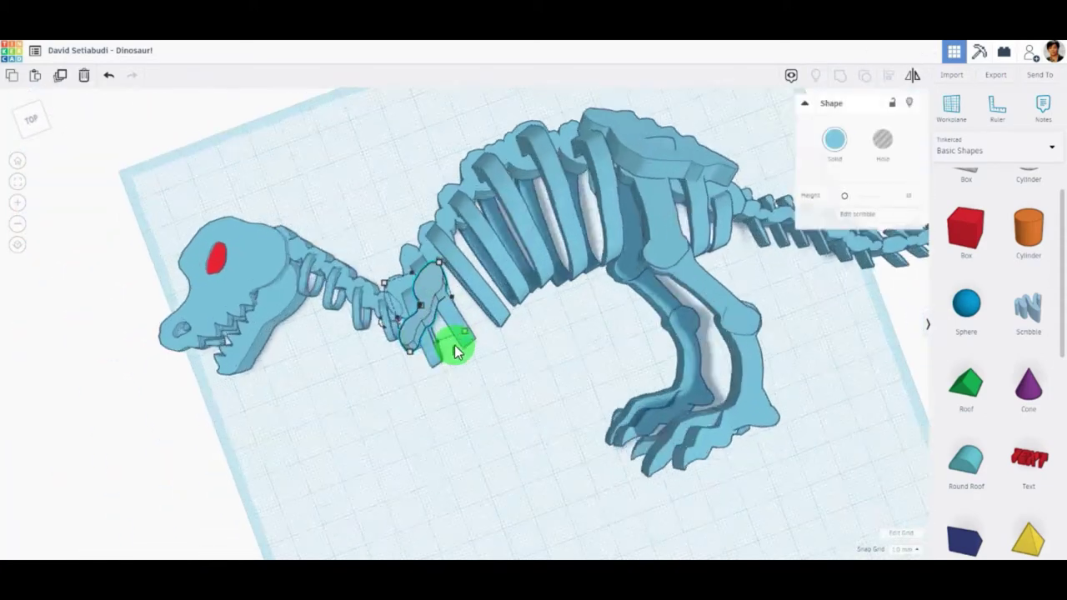
pyautogui.scroll(3, 388, 324)
pyautogui.moveTo(444, 177); pyautogui.dragTo(444, 241)
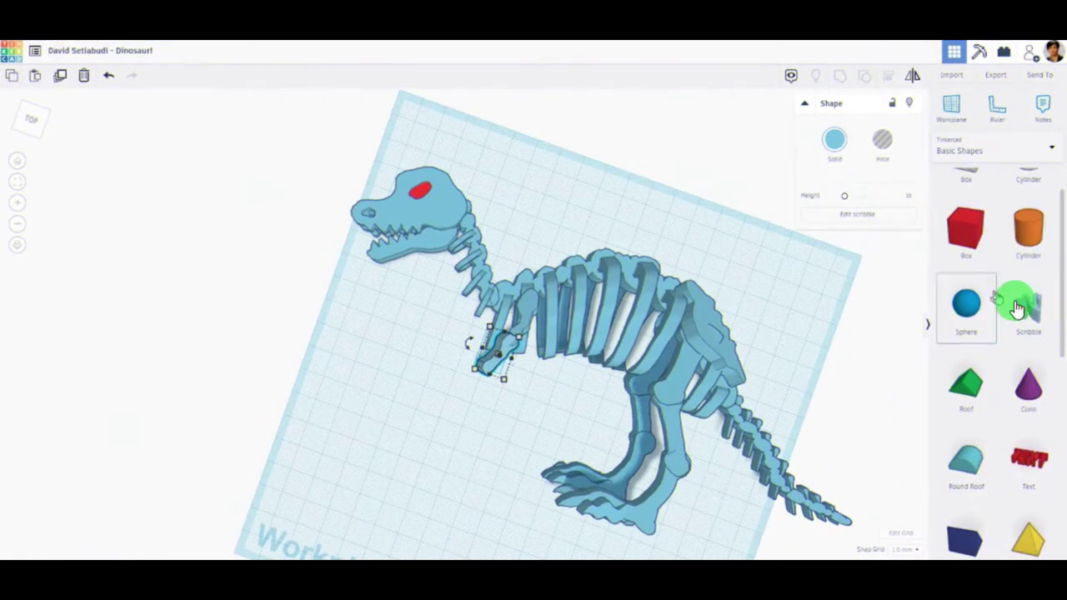
# Step: Draw a new bone in a Scribble shape for the front limb
pyautogui.click(1022, 304)
pyautogui.moveTo(428, 343); pyautogui.dragTo(357, 451)
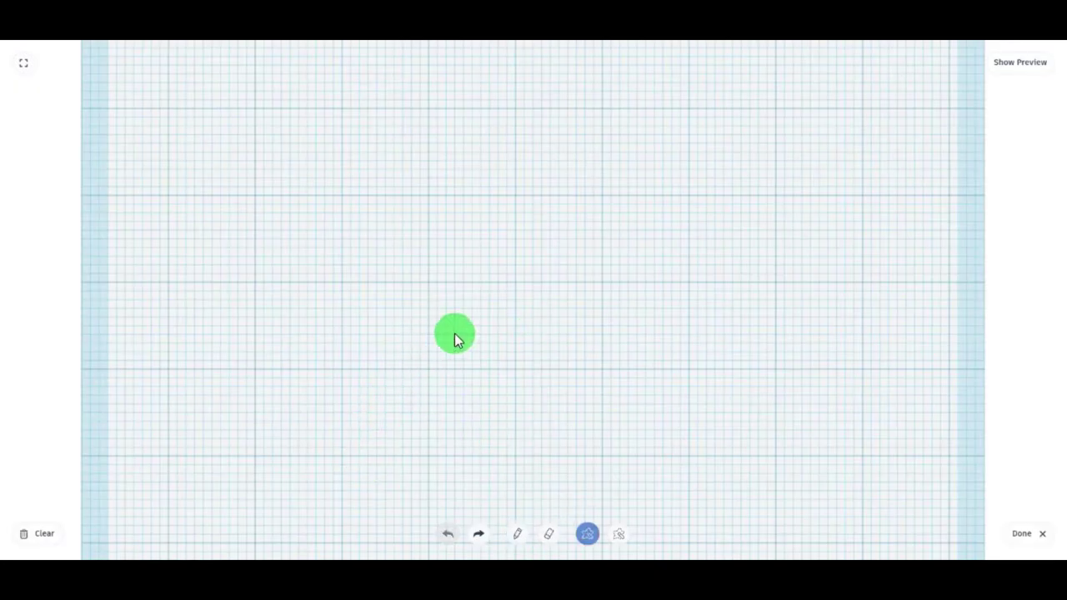
pyautogui.moveTo(434, 317)
pyautogui.mouseDown()
pyautogui.moveTo(391, 374)
pyautogui.moveTo(393, 419)
pyautogui.mouseUp()
pyautogui.click(1021, 533)
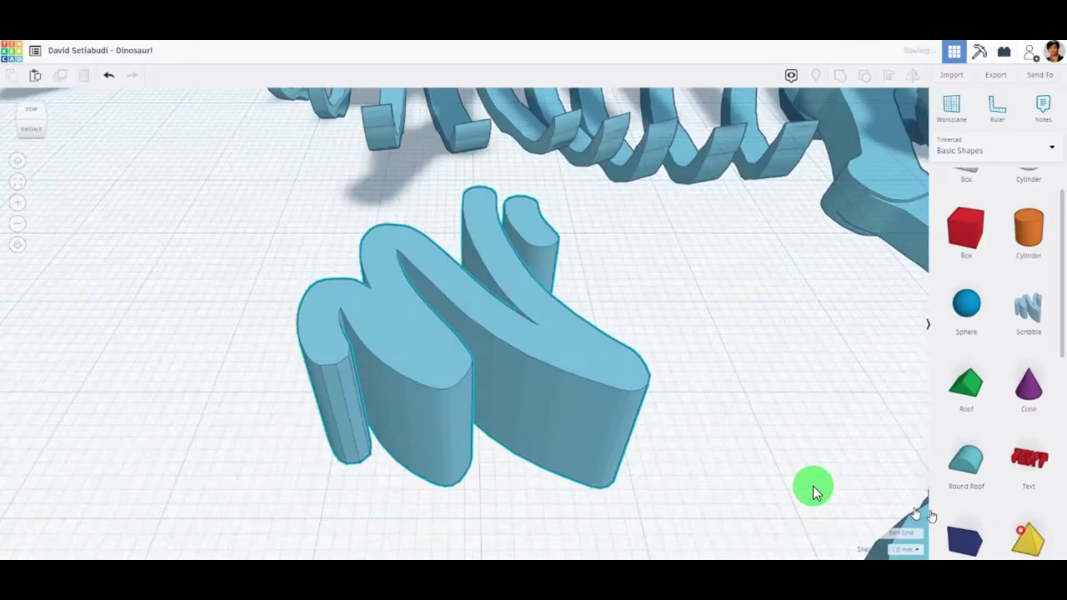
# Step: Rotate the new bone about -22.5° and swing the whole arm down below the chest
pyautogui.moveTo(463, 387)
pyautogui.mouseDown(button='right')
pyautogui.moveTo(439, 215)
pyautogui.moveTo(510, 307)
pyautogui.moveTo(369, 282)
pyautogui.mouseUp(button='right')
pyautogui.scroll(3, 361, 376)
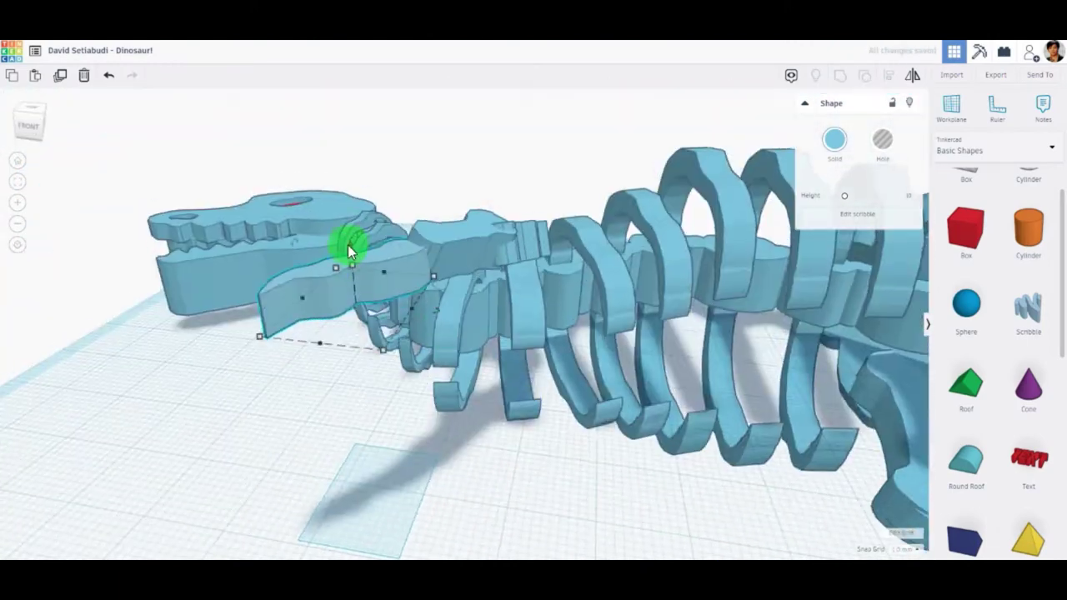
pyautogui.click(60, 74)
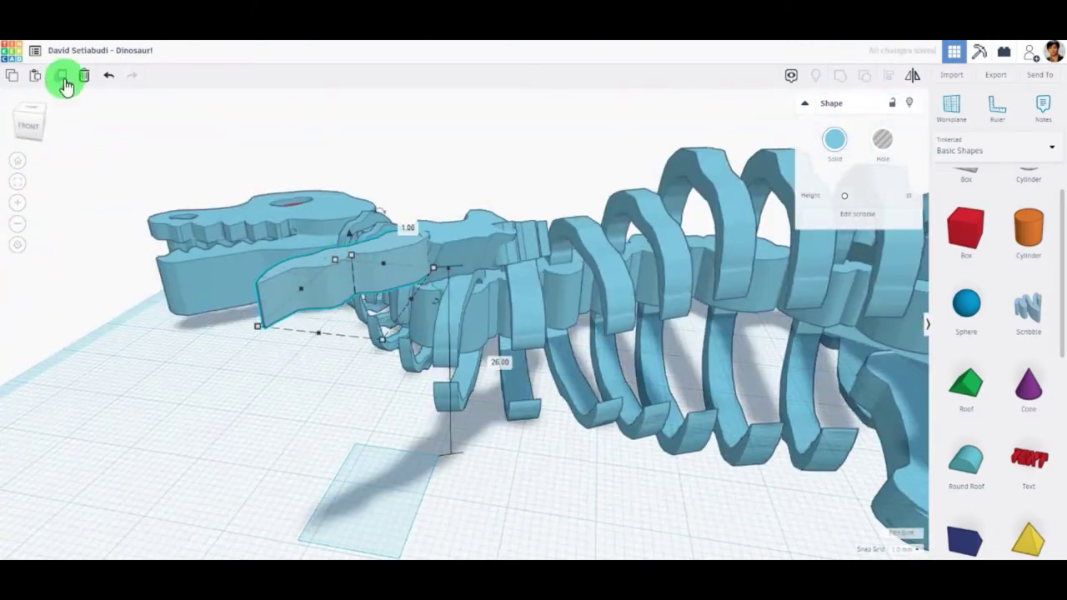
pyautogui.moveTo(286, 250); pyautogui.dragTo(348, 208)
pyautogui.moveTo(348, 209)
pyautogui.mouseDown(button='right')
pyautogui.moveTo(405, 333)
pyautogui.moveTo(410, 238)
pyautogui.moveTo(293, 347)
pyautogui.mouseUp(button='right')
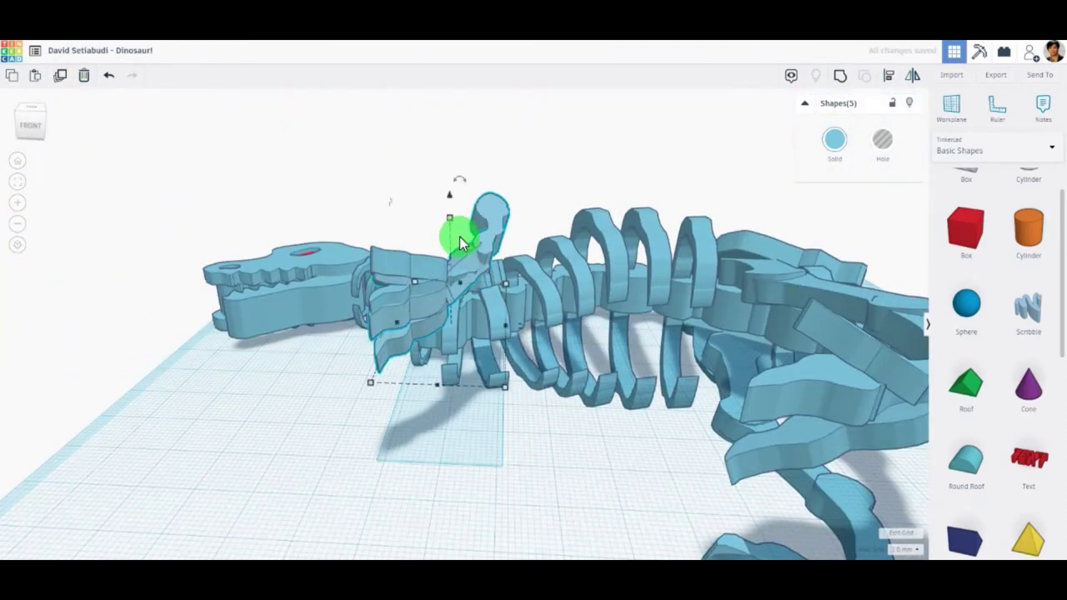
pyautogui.moveTo(445, 197); pyautogui.dragTo(461, 348)
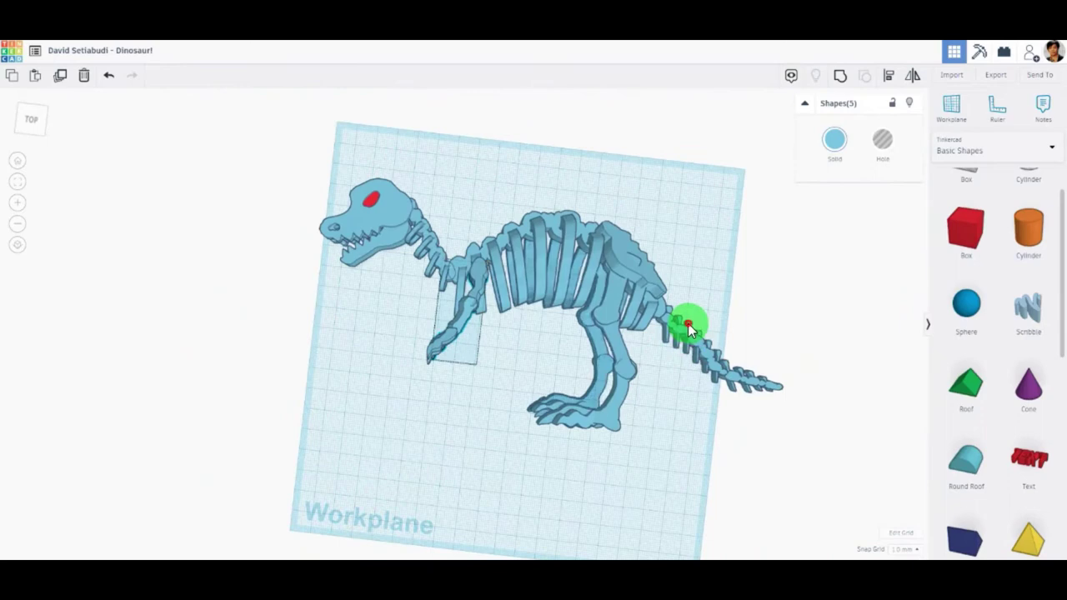
pyautogui.click(690, 324)
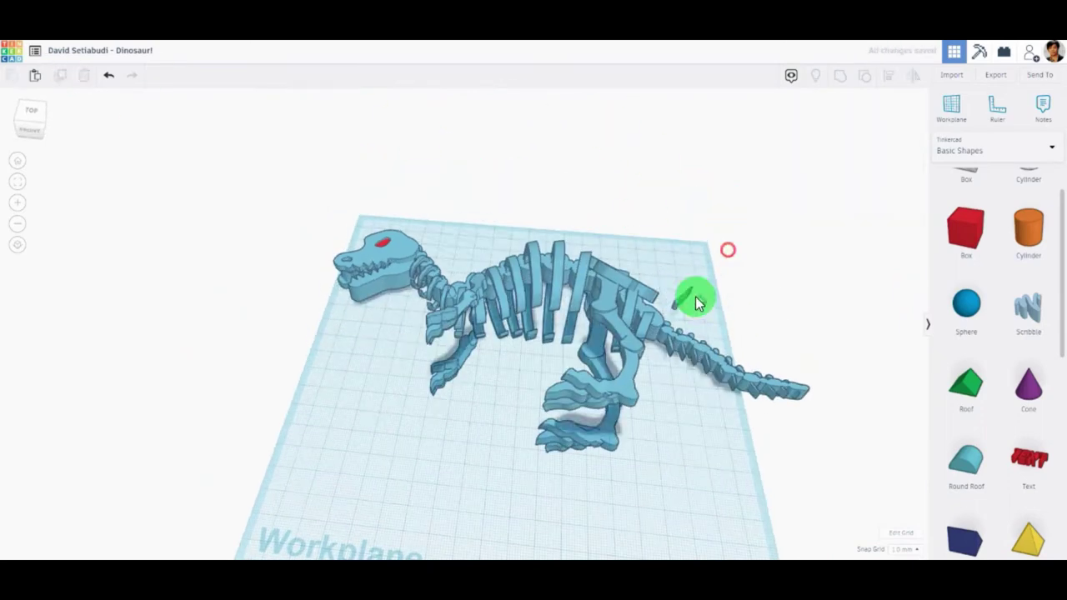
# Step: Slide the small spike piece along the neck back toward the ribcage
pyautogui.moveTo(442, 209)
pyautogui.mouseDown(button='right')
pyautogui.moveTo(741, 408)
pyautogui.moveTo(529, 326)
pyautogui.mouseUp(button='right')
pyautogui.click(569, 282)
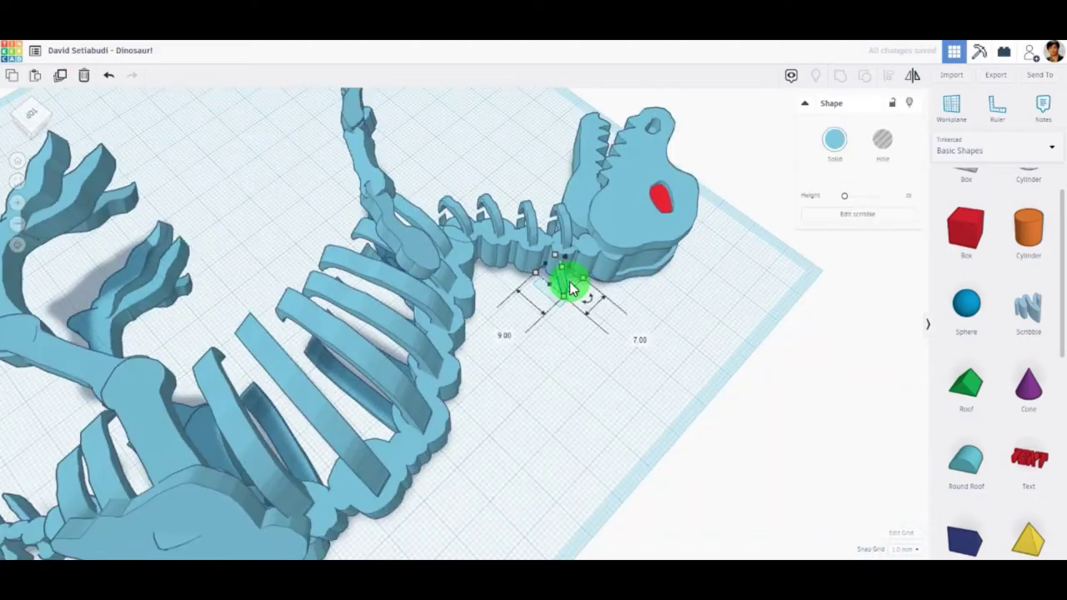
pyautogui.moveTo(598, 288); pyautogui.dragTo(500, 264)
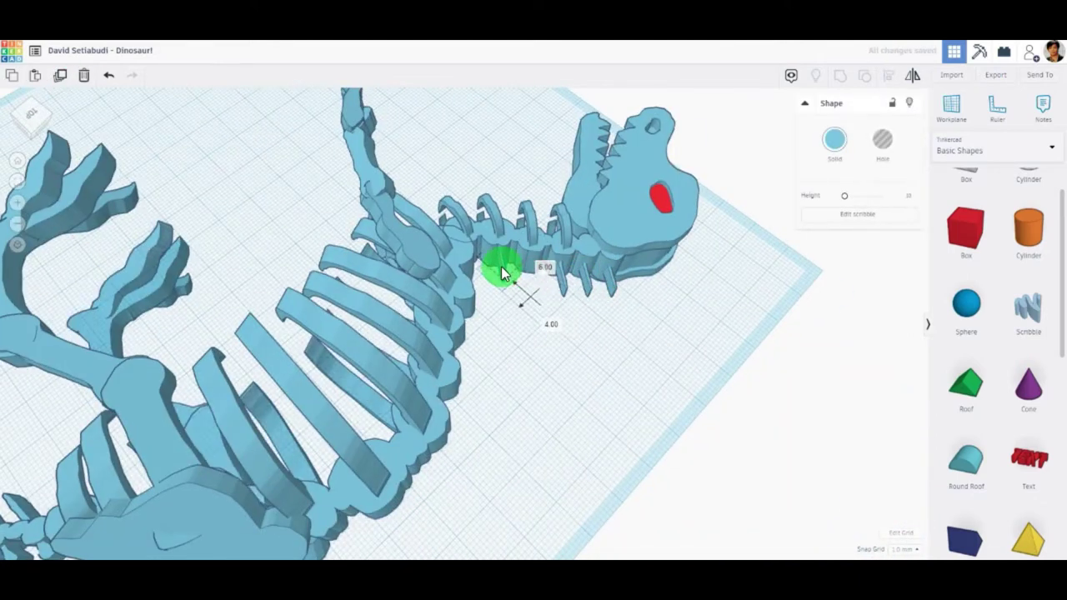
pyautogui.moveTo(500, 263); pyautogui.dragTo(512, 288, button='right')
pyautogui.moveTo(523, 293)
pyautogui.mouseDown()
pyautogui.moveTo(545, 300)
pyautogui.moveTo(512, 339)
pyautogui.mouseUp()
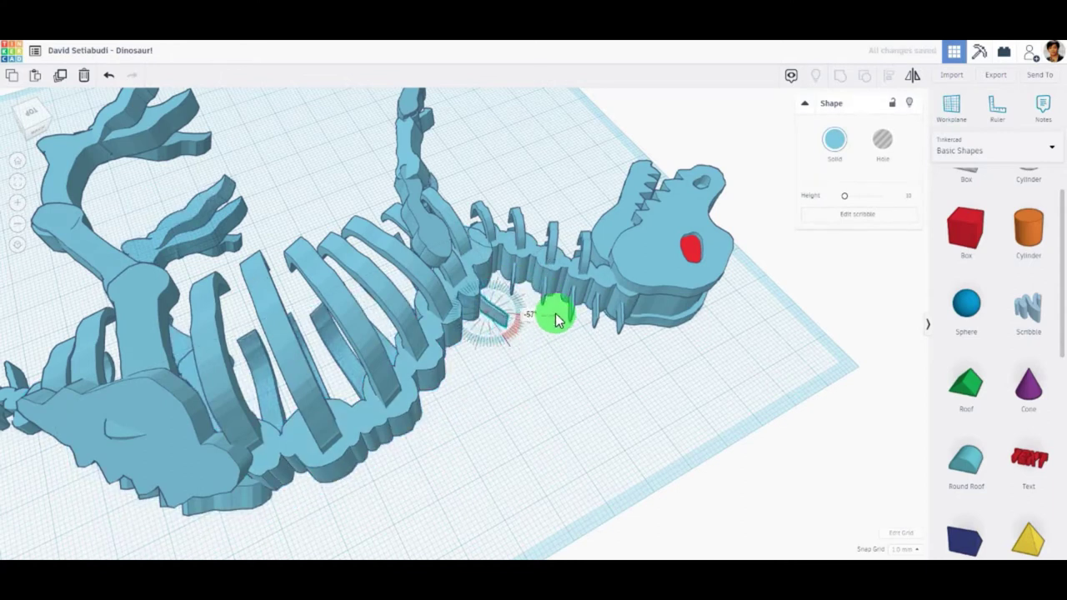
pyautogui.moveTo(511, 339); pyautogui.dragTo(447, 329, button='right')
pyautogui.scroll(3, 534, 328)
pyautogui.moveTo(448, 329)
pyautogui.mouseDown()
pyautogui.moveTo(487, 364)
pyautogui.moveTo(517, 352)
pyautogui.mouseUp()
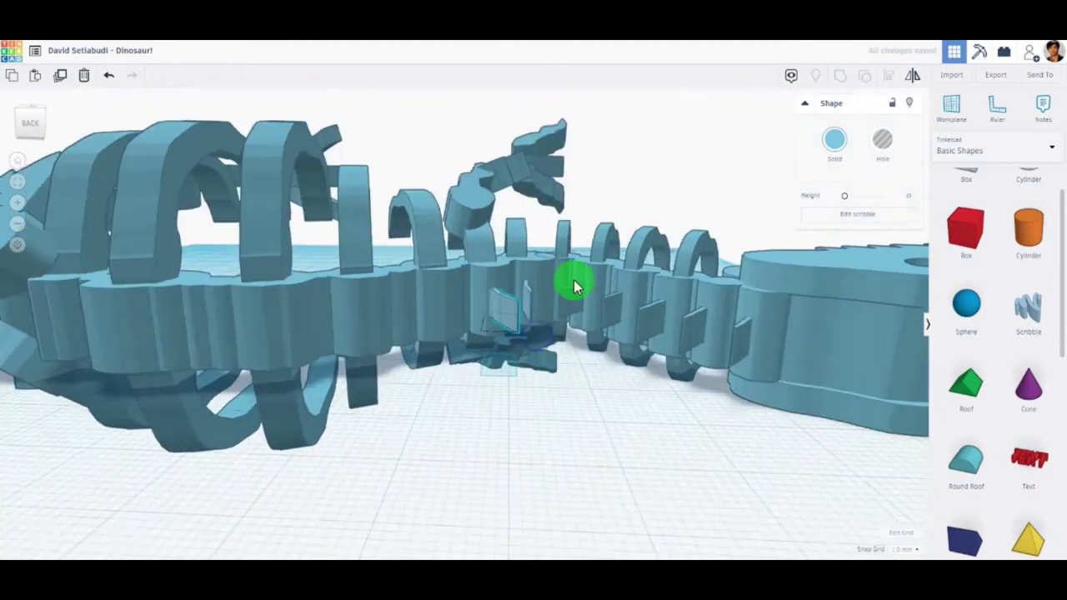
pyautogui.scroll(3, 379, 393)
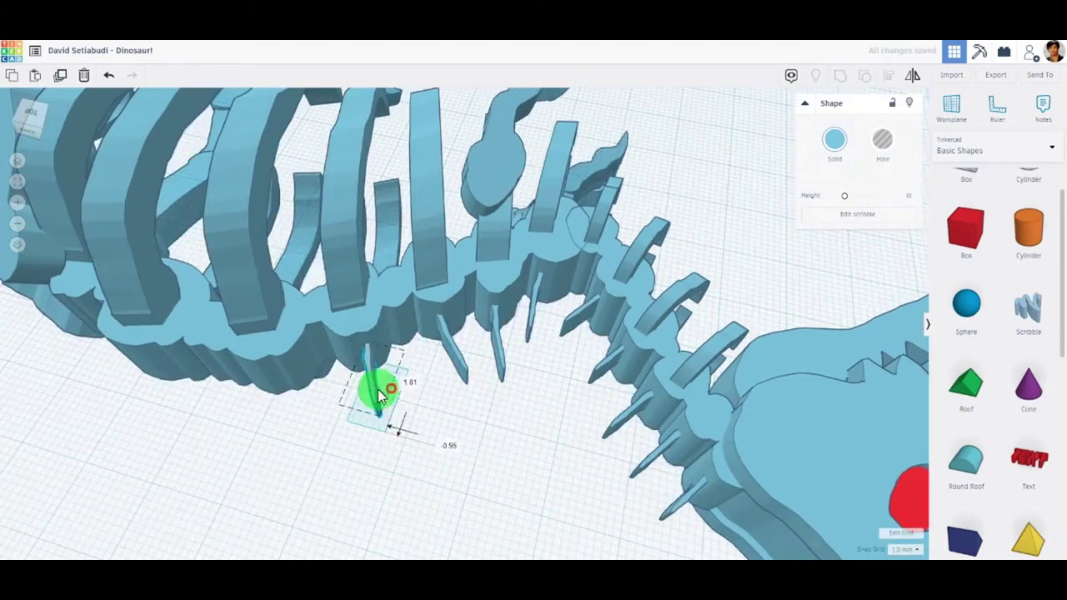
pyautogui.moveTo(379, 394); pyautogui.dragTo(358, 381, button='right')
pyautogui.scroll(-5, 416, 383)
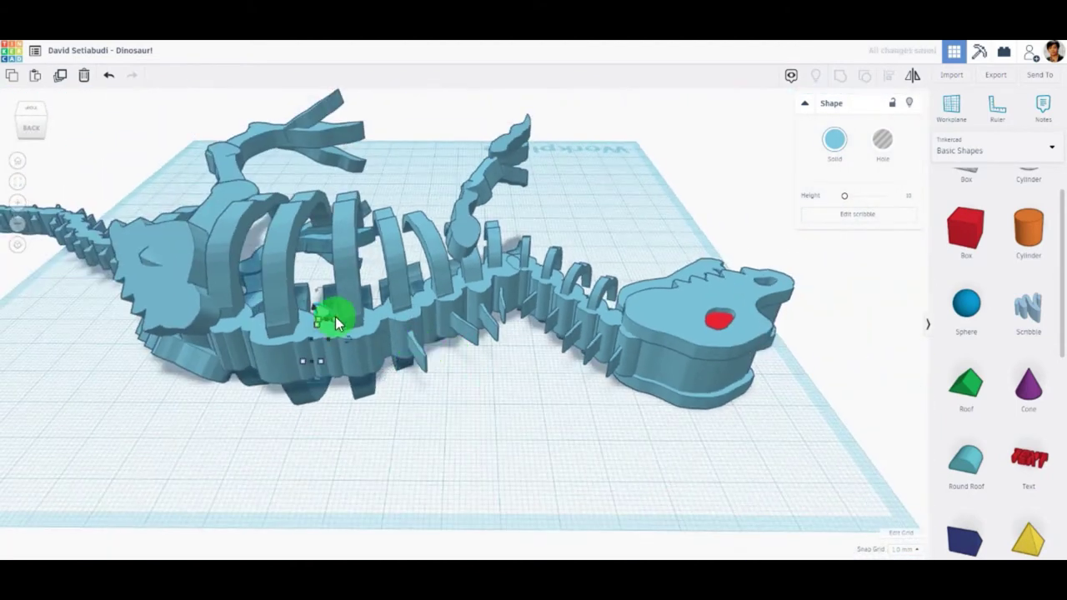
pyautogui.moveTo(335, 316); pyautogui.dragTo(328, 387)
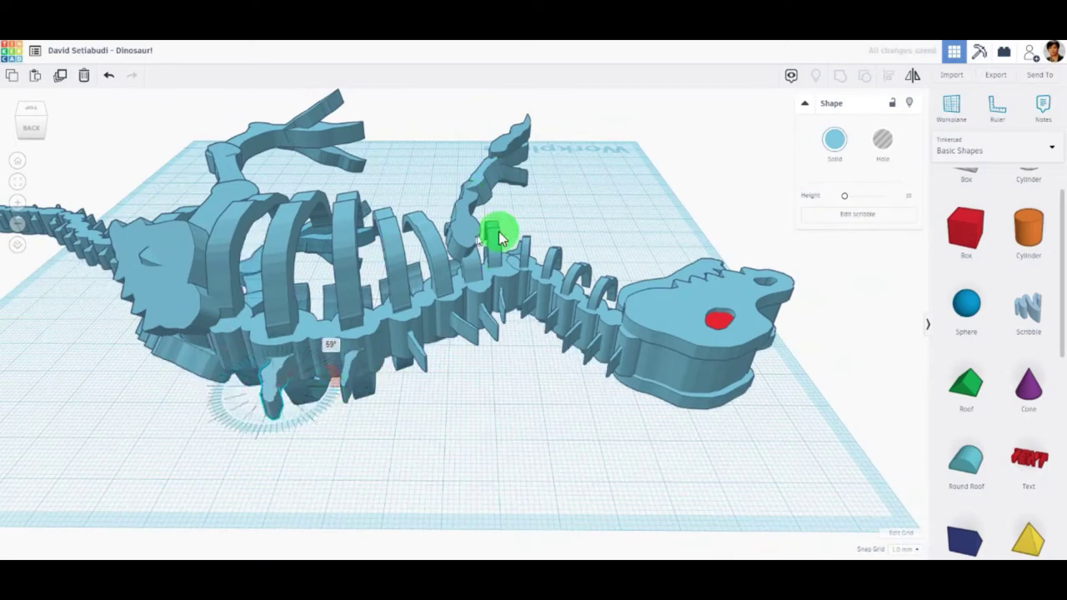
# Step: Reposition a small spine piece on the dinosaur's back
pyautogui.moveTo(500, 239)
pyautogui.mouseDown(button='right')
pyautogui.moveTo(374, 453)
pyautogui.moveTo(238, 419)
pyautogui.mouseUp(button='right')
pyautogui.click(358, 496)
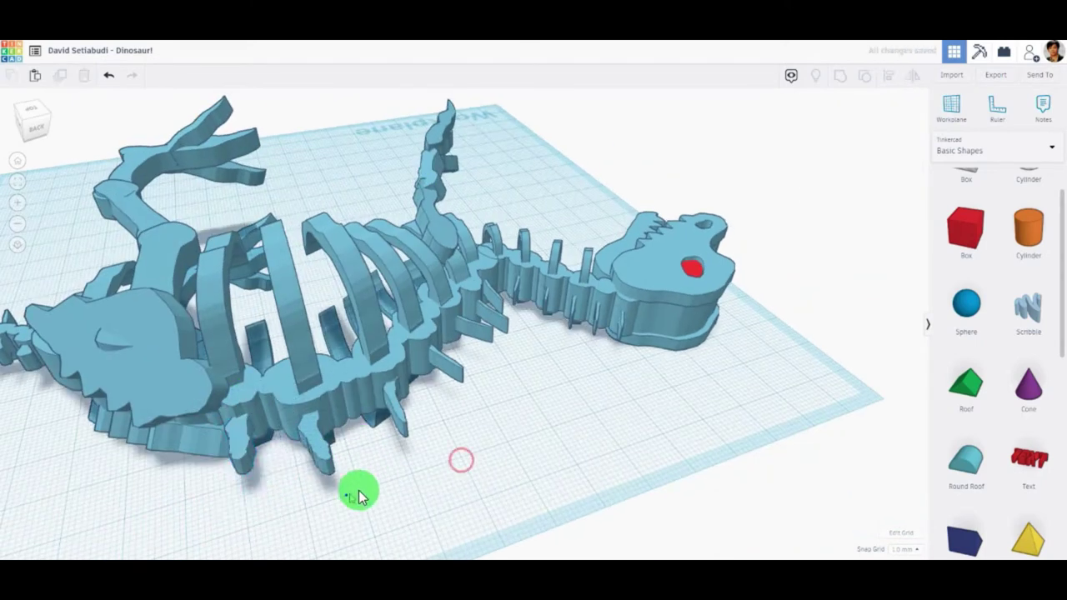
pyautogui.moveTo(359, 496); pyautogui.dragTo(638, 368, button='right')
pyautogui.click(557, 221)
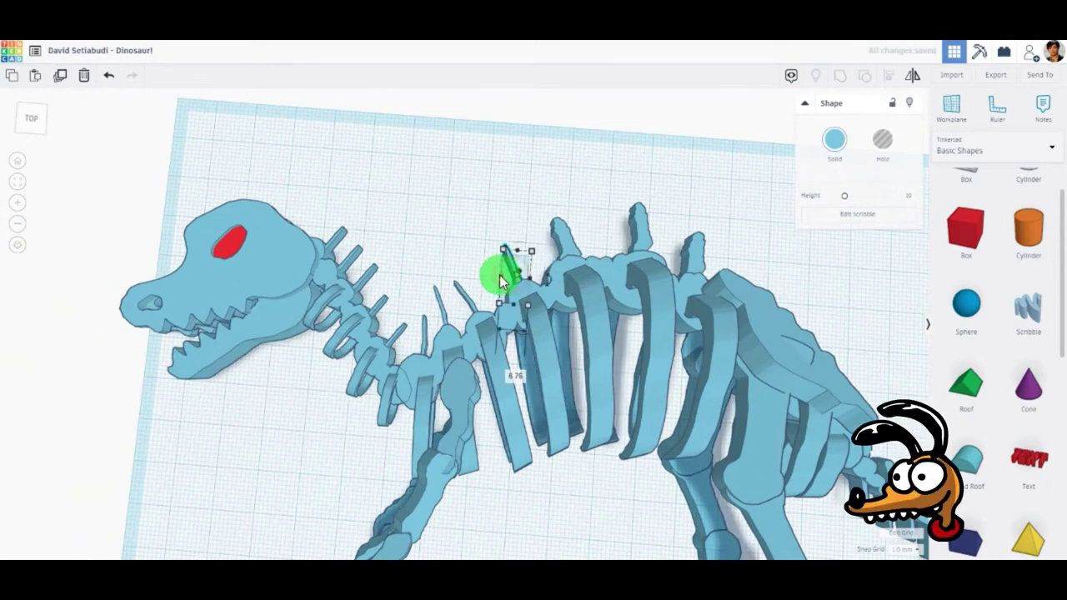
pyautogui.moveTo(563, 242); pyautogui.dragTo(543, 267)
pyautogui.click(522, 200)
pyautogui.scroll(-5, 581, 280)
pyautogui.click(581, 281)
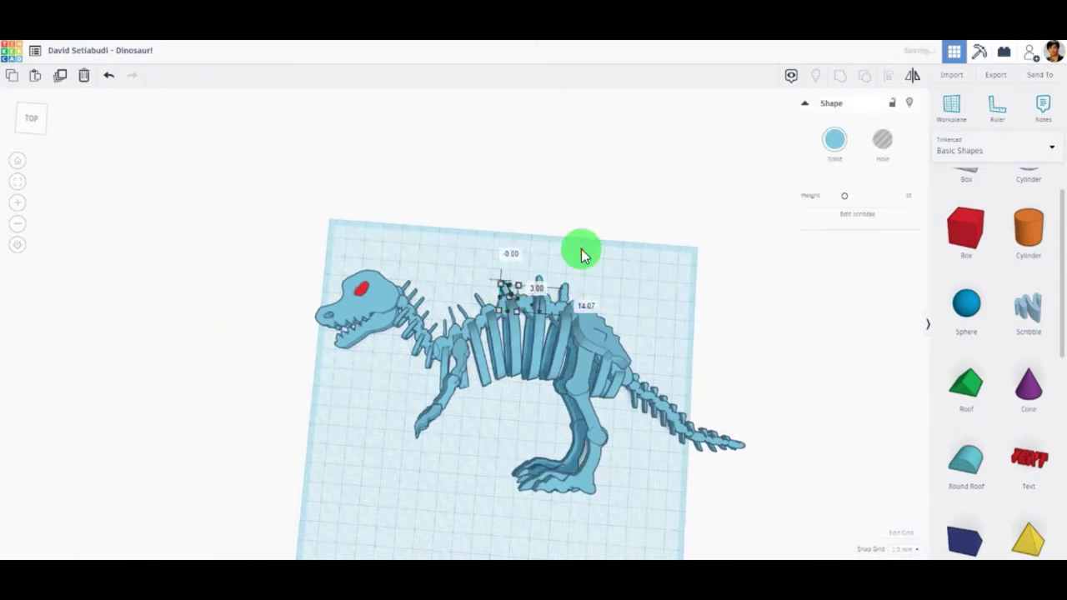
# Step: Draw a brow shape in a new Scribble and place it over the skull
pyautogui.click(501, 226)
pyautogui.scroll(-3, 501, 227)
pyautogui.scroll(5, 501, 227)
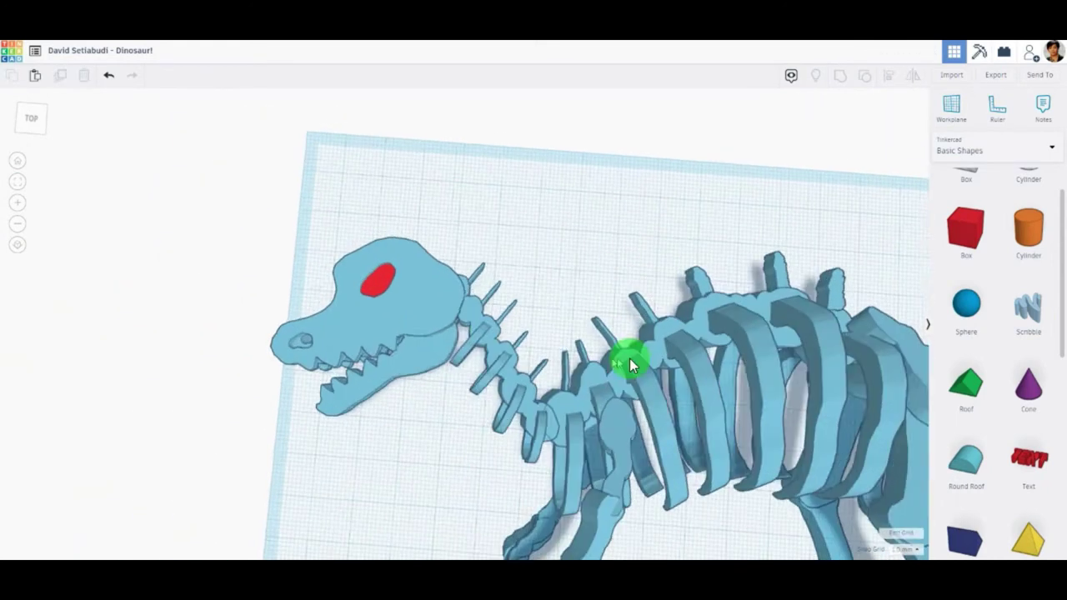
pyautogui.moveTo(1028, 308); pyautogui.dragTo(833, 334)
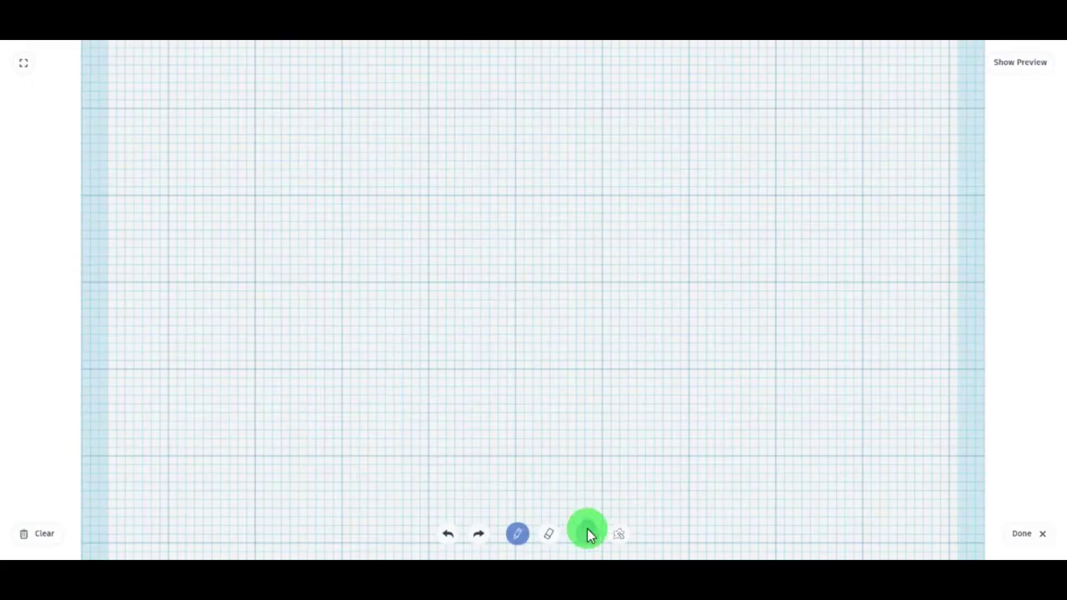
pyautogui.moveTo(360, 397); pyautogui.dragTo(490, 257)
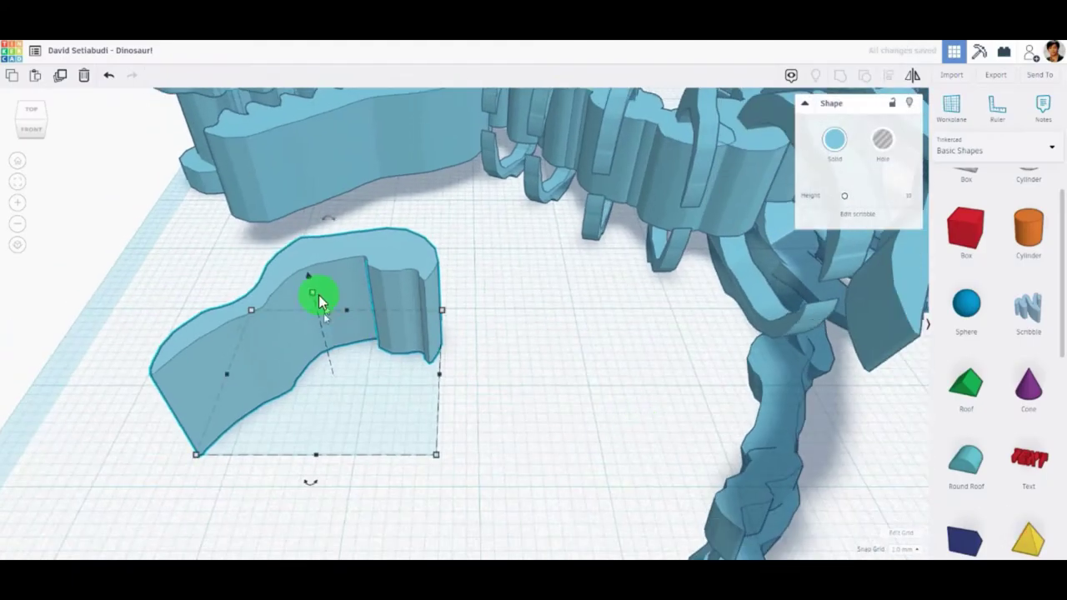
pyautogui.moveTo(320, 296); pyautogui.dragTo(291, 193)
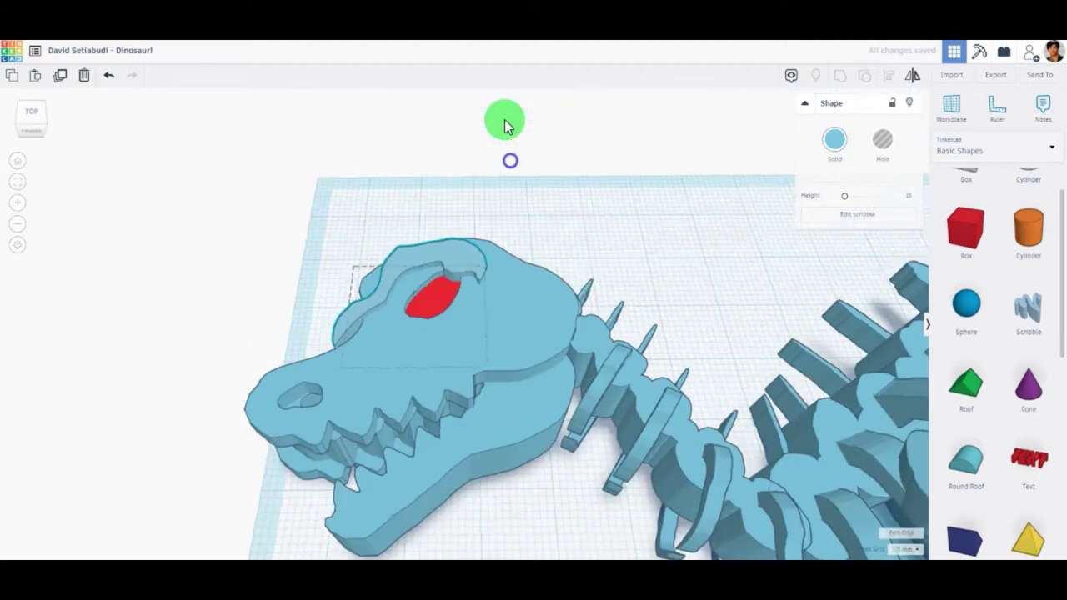
pyautogui.moveTo(464, 188); pyautogui.dragTo(453, 132)
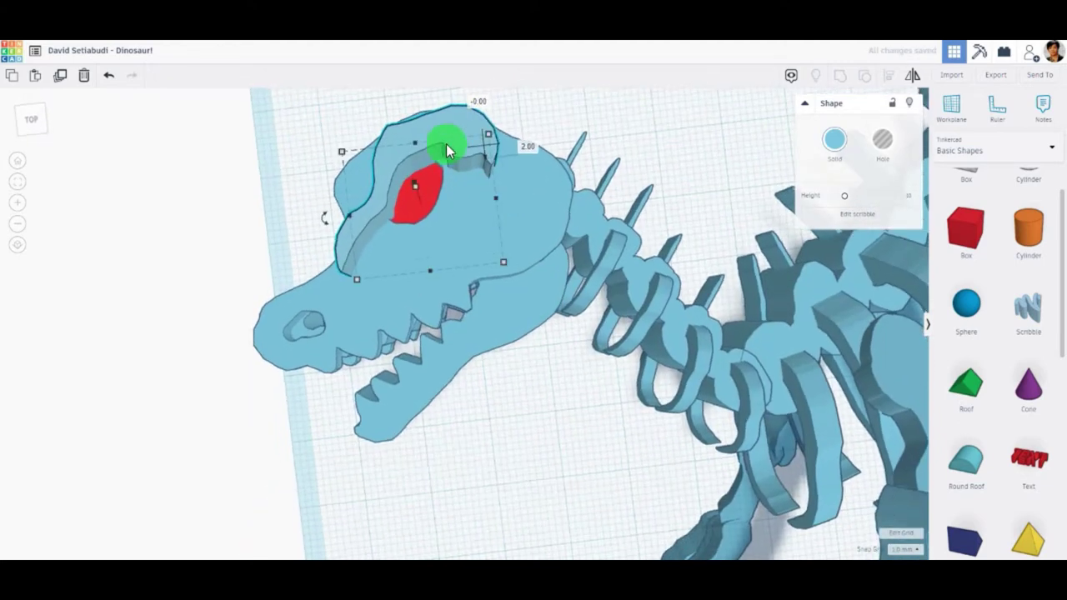
pyautogui.moveTo(446, 143); pyautogui.dragTo(357, 279, button='right')
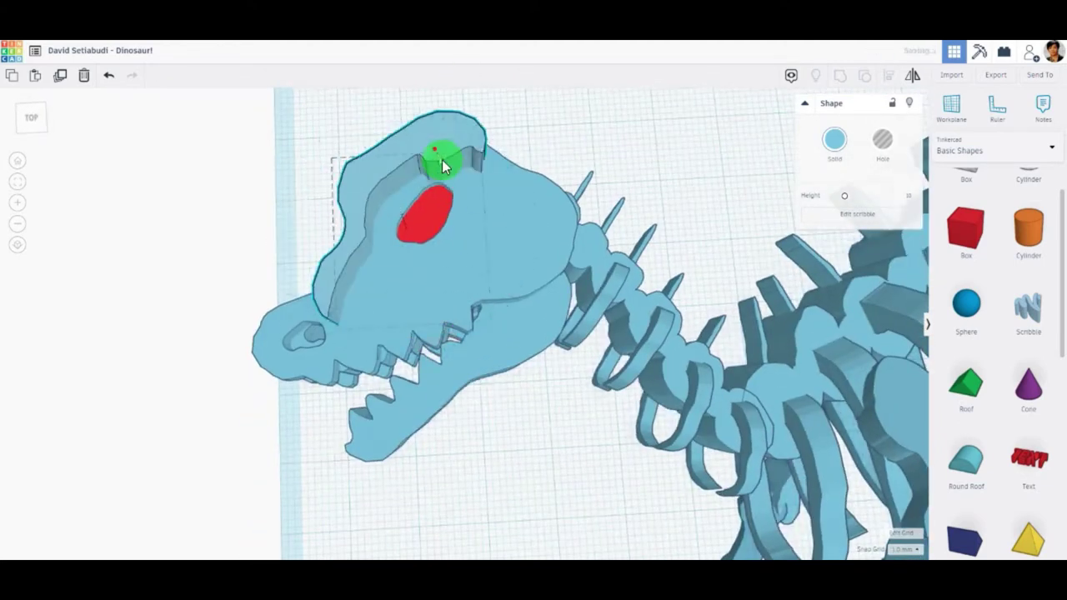
pyautogui.moveTo(524, 119)
pyautogui.mouseDown(button='right')
pyautogui.moveTo(345, 377)
pyautogui.moveTo(390, 439)
pyautogui.mouseUp(button='right')
pyautogui.moveTo(340, 405)
pyautogui.mouseDown(button='right')
pyautogui.moveTo(436, 338)
pyautogui.moveTo(415, 158)
pyautogui.mouseUp(button='right')
pyautogui.moveTo(458, 301); pyautogui.dragTo(505, 269, button='right')
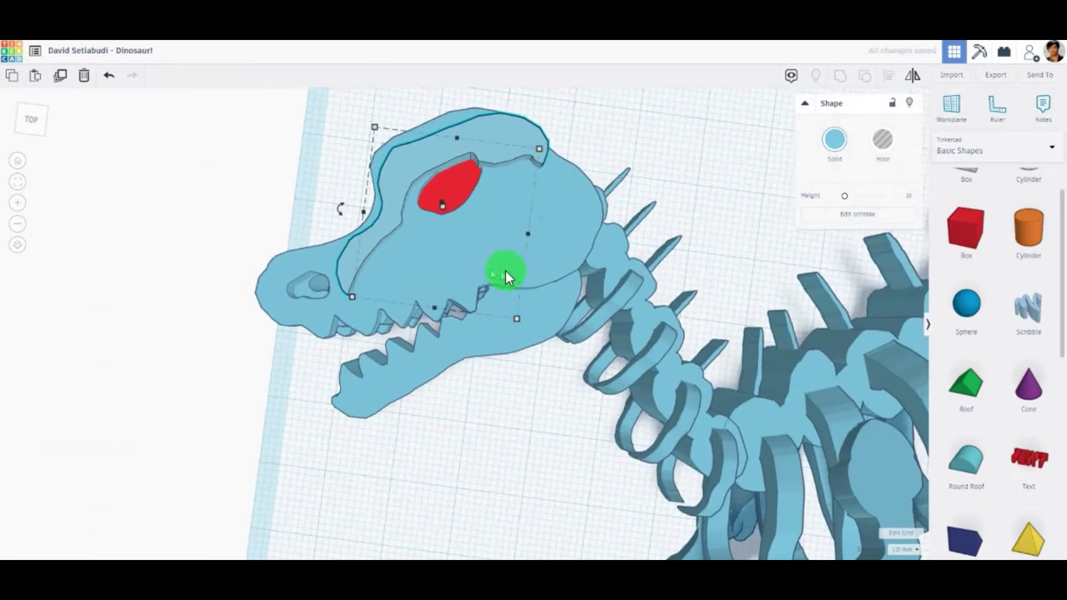
# Step: Duplicate the brow piece and fit the copy onto the skull around the eye
pyautogui.click(65, 79)
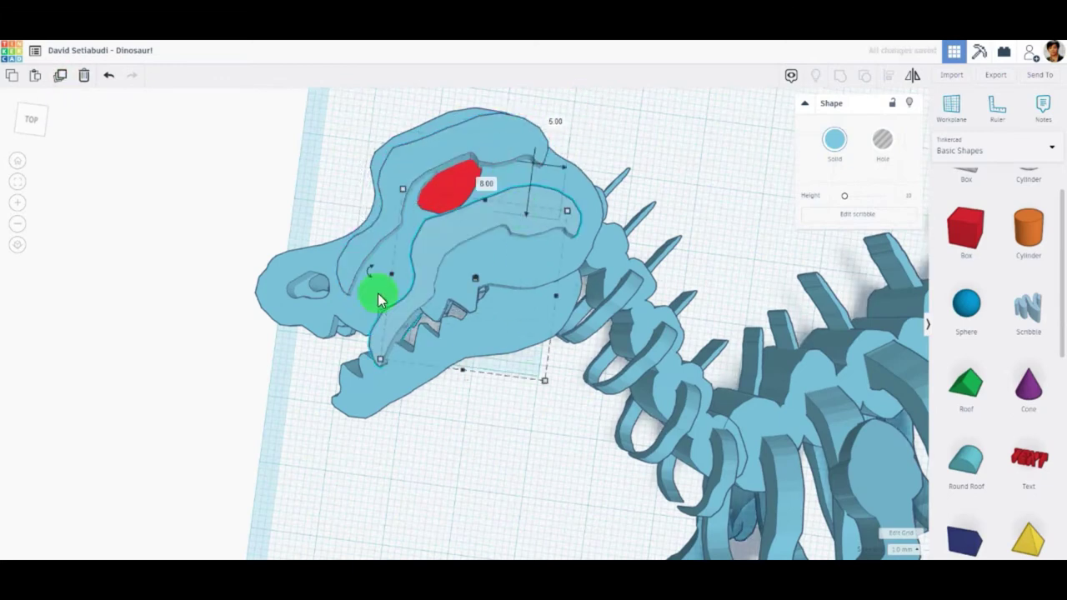
pyautogui.moveTo(381, 298); pyautogui.dragTo(503, 305)
pyautogui.moveTo(502, 305); pyautogui.dragTo(544, 293, button='right')
pyautogui.moveTo(348, 340); pyautogui.dragTo(488, 414, button='right')
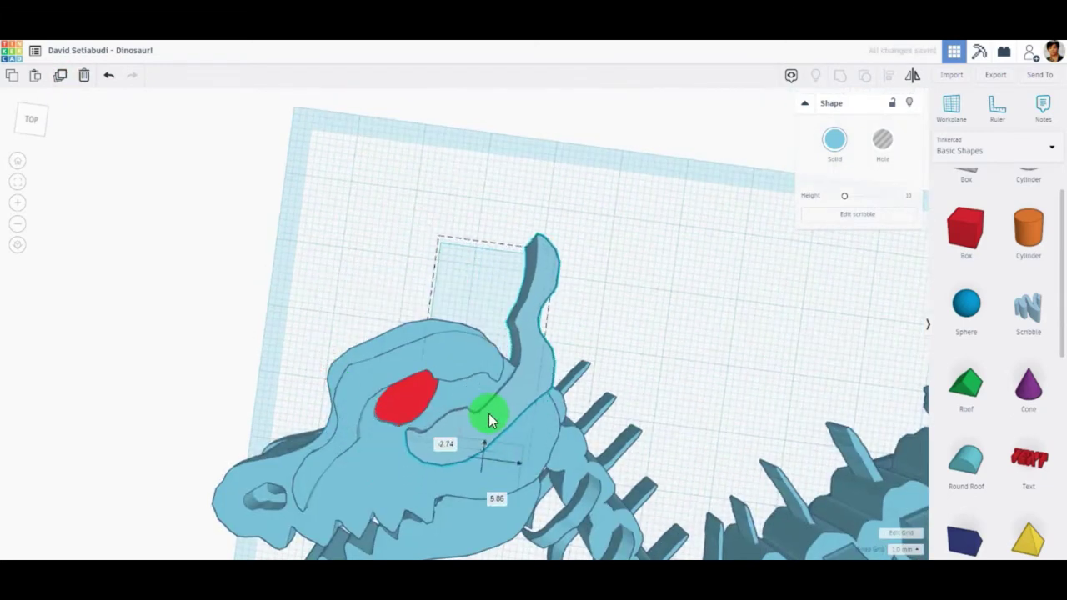
pyautogui.scroll(-3, 584, 381)
pyautogui.moveTo(584, 381); pyautogui.dragTo(476, 400, button='right')
pyautogui.moveTo(476, 400)
pyautogui.mouseDown()
pyautogui.moveTo(470, 434)
pyautogui.moveTo(476, 411)
pyautogui.mouseUp()
pyautogui.moveTo(475, 410)
pyautogui.mouseDown(button='right')
pyautogui.moveTo(492, 463)
pyautogui.moveTo(466, 404)
pyautogui.moveTo(567, 319)
pyautogui.moveTo(431, 400)
pyautogui.moveTo(564, 286)
pyautogui.moveTo(419, 416)
pyautogui.moveTo(538, 417)
pyautogui.moveTo(591, 321)
pyautogui.mouseUp(button='right')
pyautogui.click(466, 403)
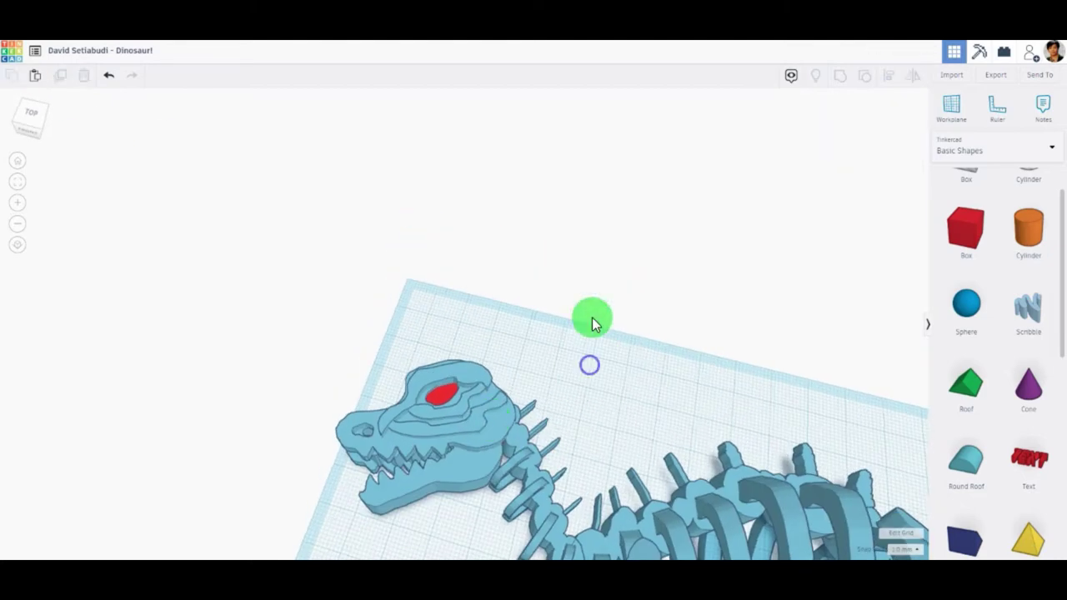
# Step: Rotate the jaw, delete a stray piece, then undo those changes
pyautogui.click(441, 389)
pyautogui.moveTo(536, 365)
pyautogui.mouseDown(button='right')
pyautogui.moveTo(472, 427)
pyautogui.moveTo(539, 472)
pyautogui.moveTo(529, 453)
pyautogui.moveTo(499, 445)
pyautogui.mouseUp(button='right')
pyautogui.moveTo(500, 445)
pyautogui.mouseDown()
pyautogui.moveTo(436, 460)
pyautogui.moveTo(472, 453)
pyautogui.moveTo(457, 470)
pyautogui.mouseUp()
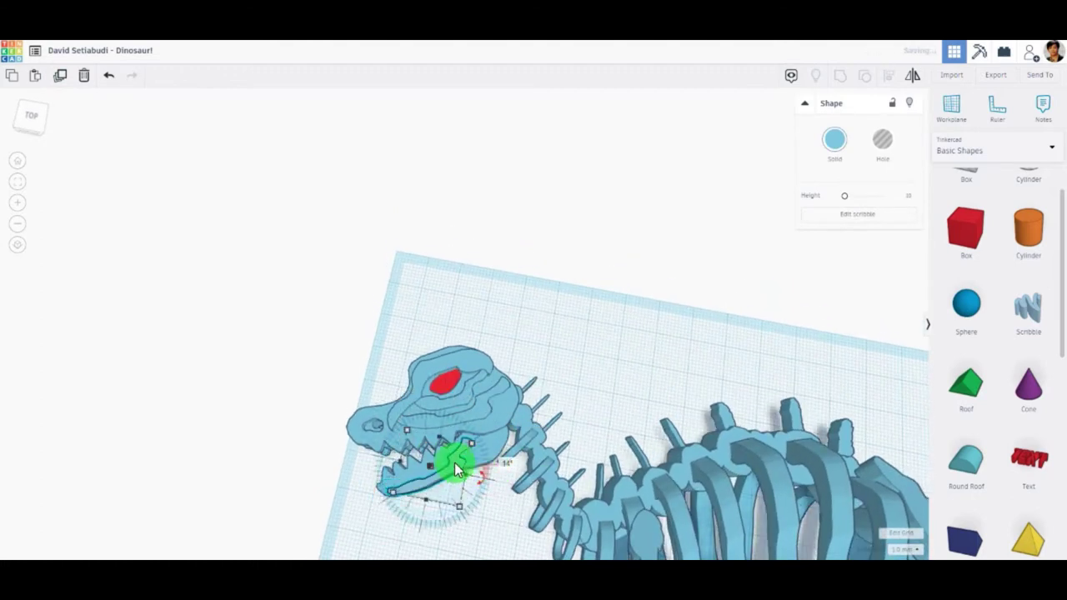
pyautogui.moveTo(498, 454)
pyautogui.mouseDown(button='right')
pyautogui.moveTo(495, 477)
pyautogui.moveTo(453, 447)
pyautogui.moveTo(451, 475)
pyautogui.moveTo(528, 459)
pyautogui.moveTo(488, 376)
pyautogui.moveTo(519, 341)
pyautogui.mouseUp(button='right')
pyautogui.click(90, 82)
pyautogui.click(436, 460)
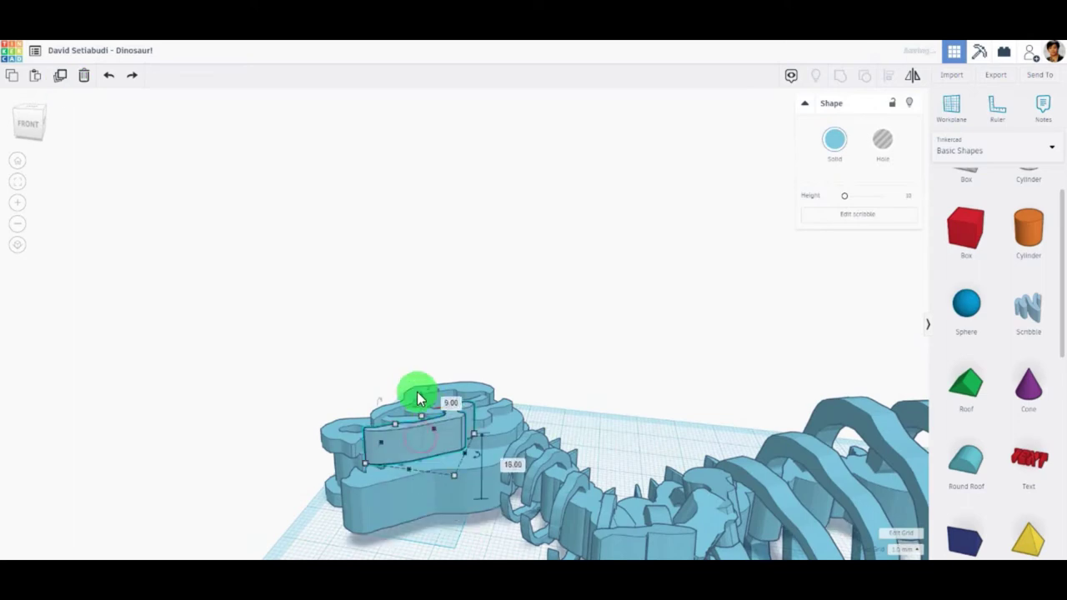
pyautogui.moveTo(417, 461); pyautogui.dragTo(450, 492, button='right')
pyautogui.click(62, 76)
pyautogui.click(867, 78)
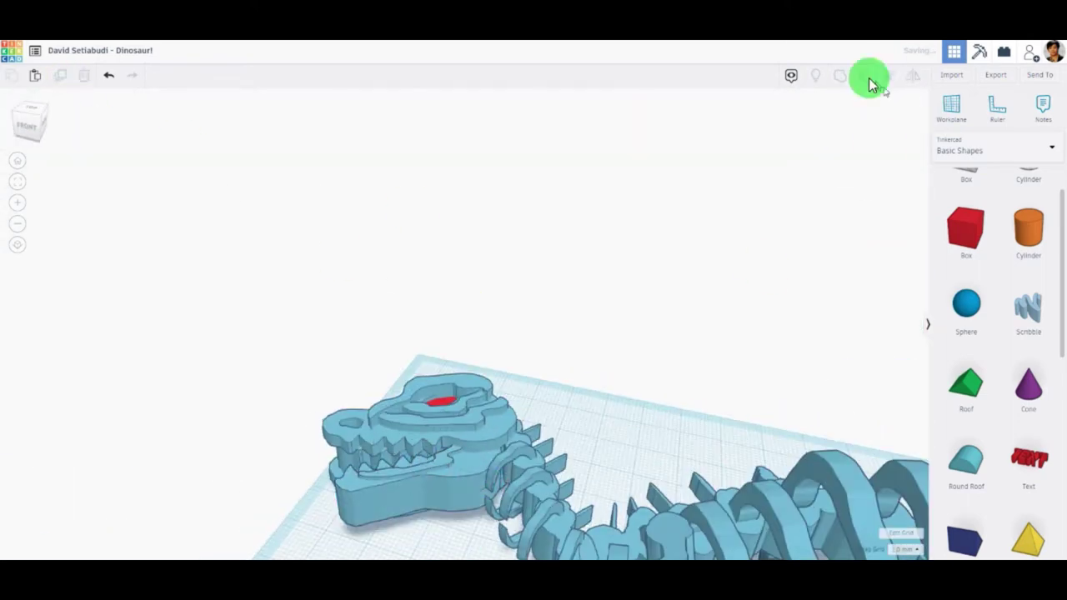
pyautogui.click(377, 498)
# Step: Group the skull and eye pieces into one, then bring in a new Scribble shape
pyautogui.moveTo(377, 499); pyautogui.dragTo(581, 394, button='right')
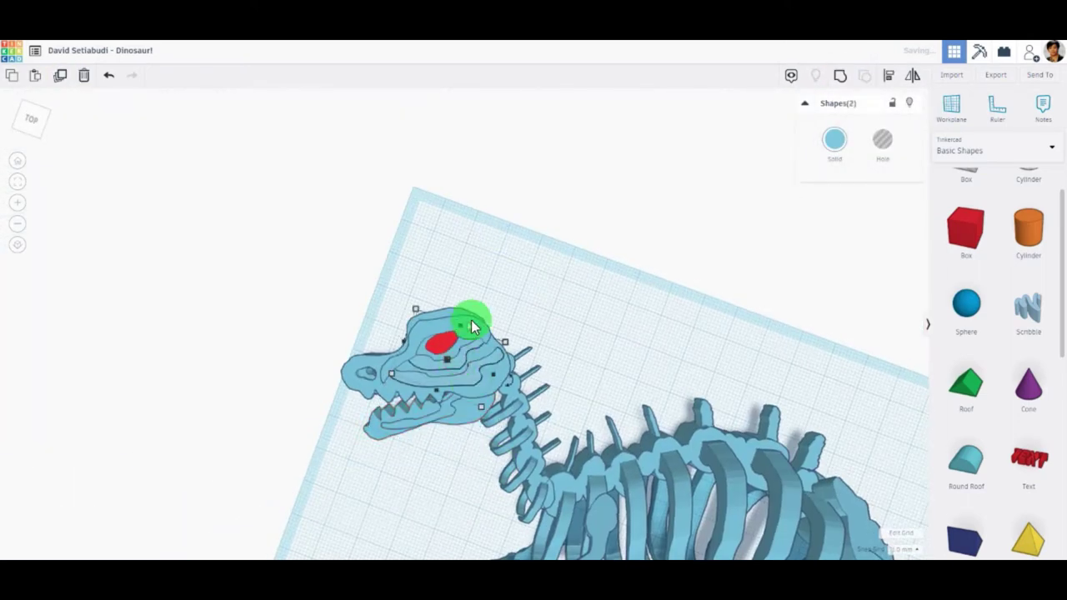
pyautogui.click(843, 81)
pyautogui.moveTo(543, 295); pyautogui.dragTo(562, 222, button='right')
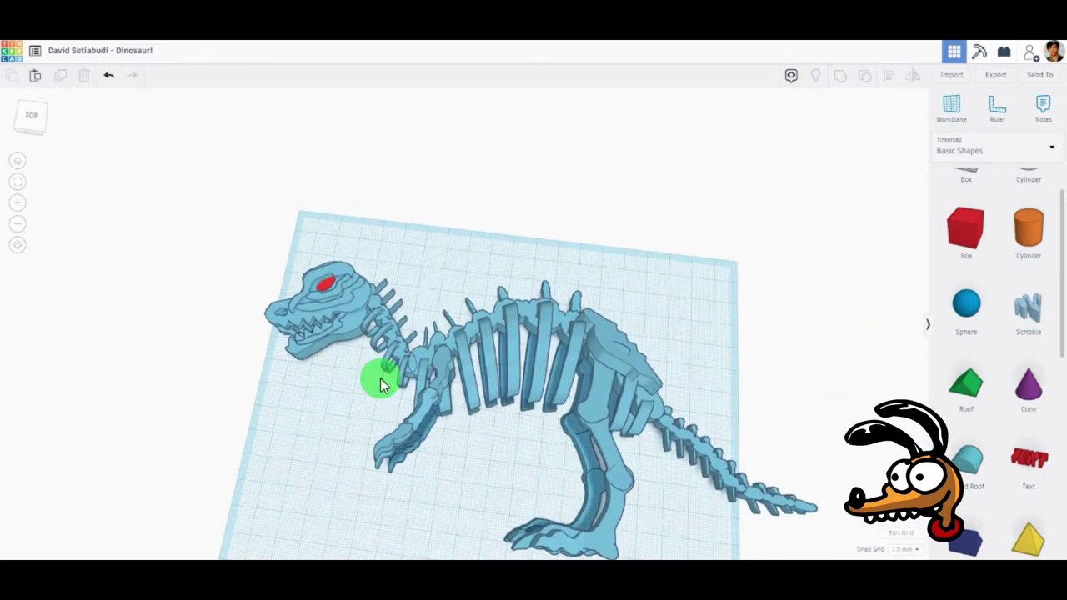
pyautogui.moveTo(1028, 309); pyautogui.dragTo(241, 346)
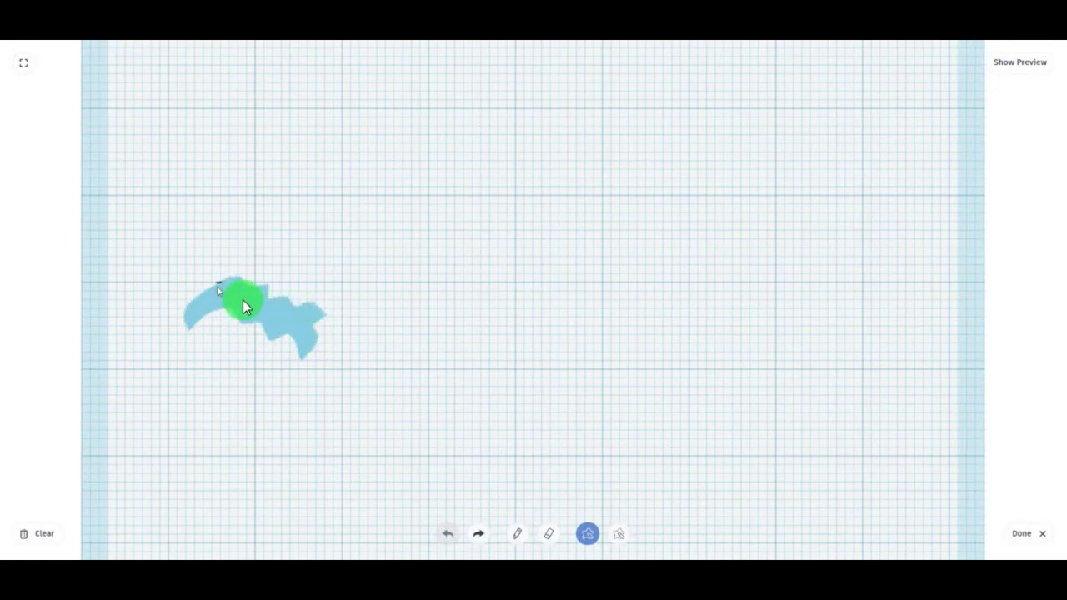
# Step: Finish the crest drawing and lift it onto the back of the dinosaur's skull
pyautogui.click(1021, 534)
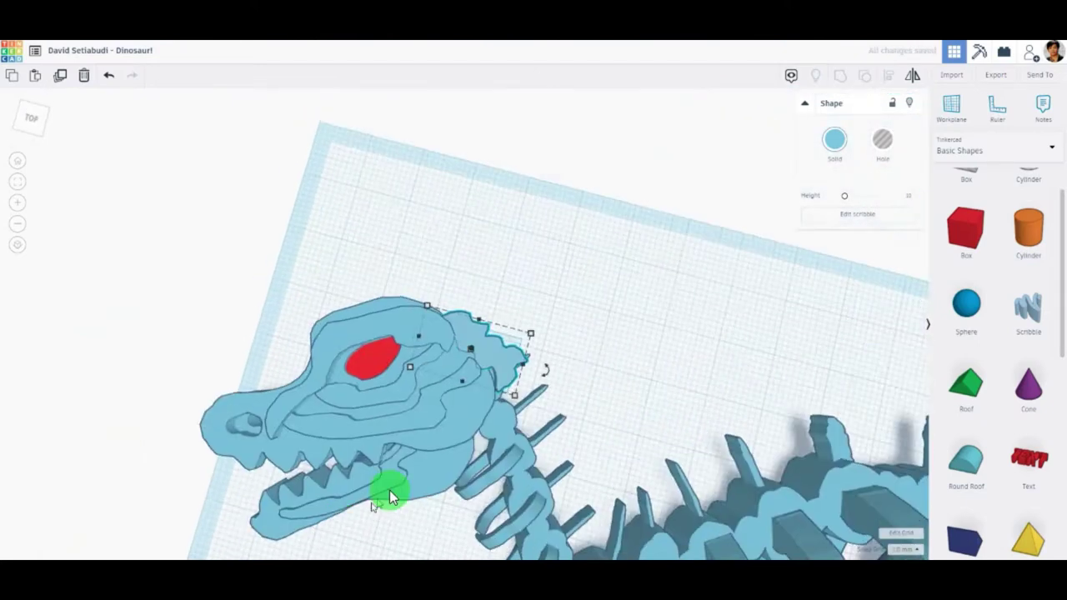
pyautogui.moveTo(389, 490)
pyautogui.mouseDown(button='right')
pyautogui.moveTo(380, 313)
pyautogui.moveTo(443, 534)
pyautogui.moveTo(618, 479)
pyautogui.moveTo(476, 374)
pyautogui.moveTo(560, 483)
pyautogui.moveTo(489, 410)
pyautogui.moveTo(737, 529)
pyautogui.moveTo(415, 422)
pyautogui.mouseUp(button='right')
pyautogui.moveTo(609, 293); pyautogui.dragTo(472, 517, button='right')
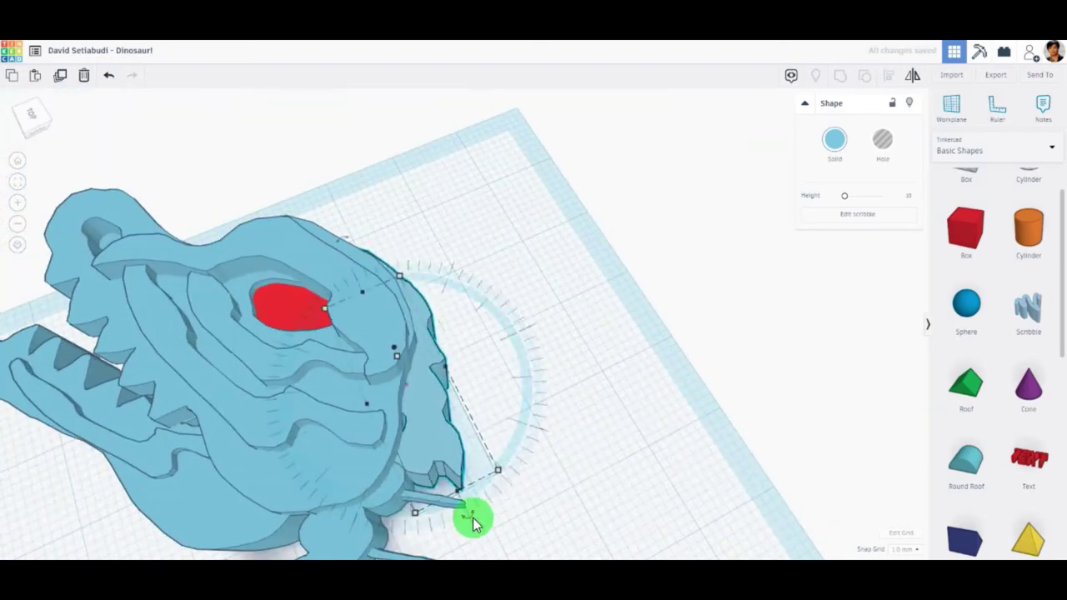
pyautogui.moveTo(473, 517); pyautogui.dragTo(588, 415)
pyautogui.moveTo(506, 316)
pyautogui.mouseDown(button='right')
pyautogui.moveTo(476, 310)
pyautogui.moveTo(617, 524)
pyautogui.moveTo(583, 421)
pyautogui.moveTo(476, 381)
pyautogui.moveTo(429, 341)
pyautogui.moveTo(500, 353)
pyautogui.moveTo(418, 380)
pyautogui.mouseUp(button='right')
pyautogui.moveTo(418, 380); pyautogui.dragTo(429, 309)
pyautogui.moveTo(428, 310)
pyautogui.mouseDown(button='right')
pyautogui.moveTo(733, 464)
pyautogui.moveTo(567, 439)
pyautogui.mouseUp(button='right')
# Step: Draw a long curved horn scribble and fit it against the back of the head and neck
pyautogui.click(1028, 308)
pyautogui.click(323, 343)
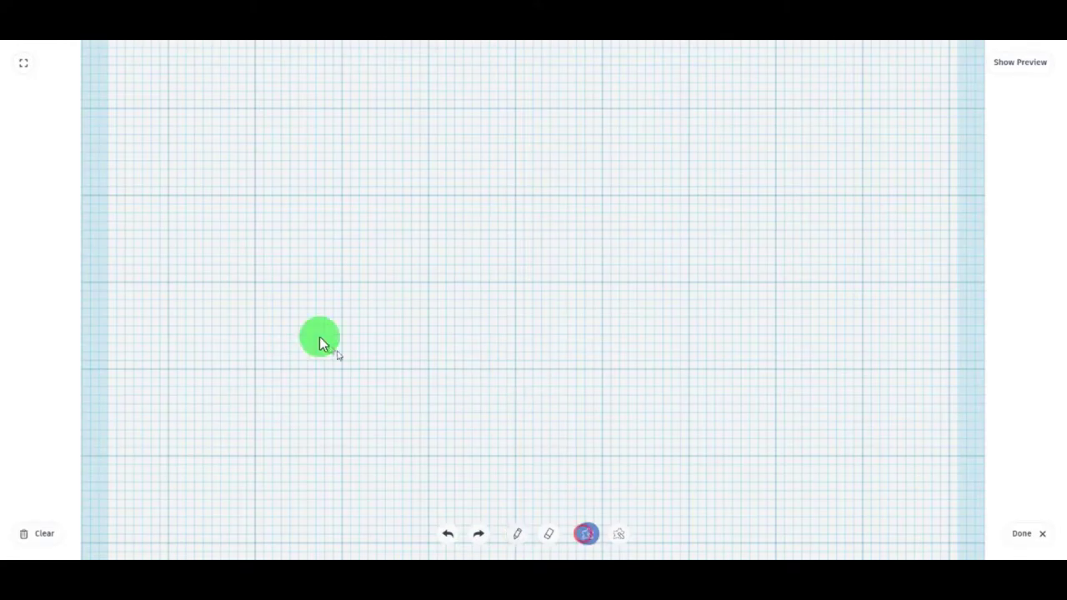
pyautogui.moveTo(576, 126)
pyautogui.mouseDown()
pyautogui.moveTo(525, 257)
pyautogui.moveTo(363, 360)
pyautogui.mouseUp()
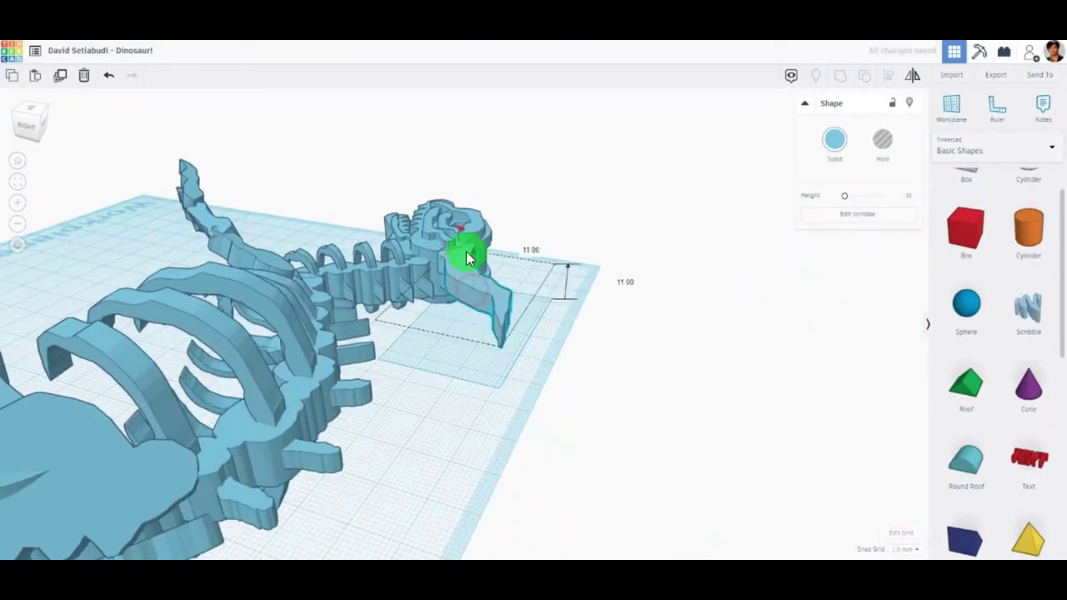
pyautogui.moveTo(472, 307); pyautogui.dragTo(471, 269)
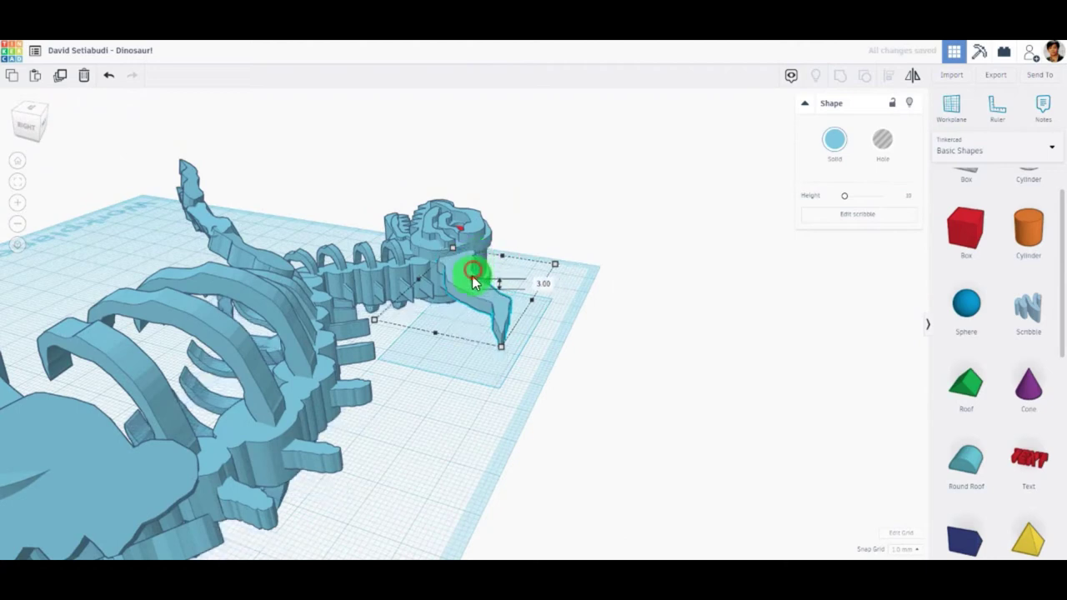
pyautogui.moveTo(514, 312)
pyautogui.mouseDown(button='right')
pyautogui.moveTo(465, 280)
pyautogui.moveTo(565, 364)
pyautogui.moveTo(465, 281)
pyautogui.moveTo(631, 397)
pyautogui.moveTo(406, 364)
pyautogui.mouseUp(button='right')
# Step: Reopen the horn's drawing and orbit around the head and neck to check its placement
pyautogui.doubleClick(475, 353)
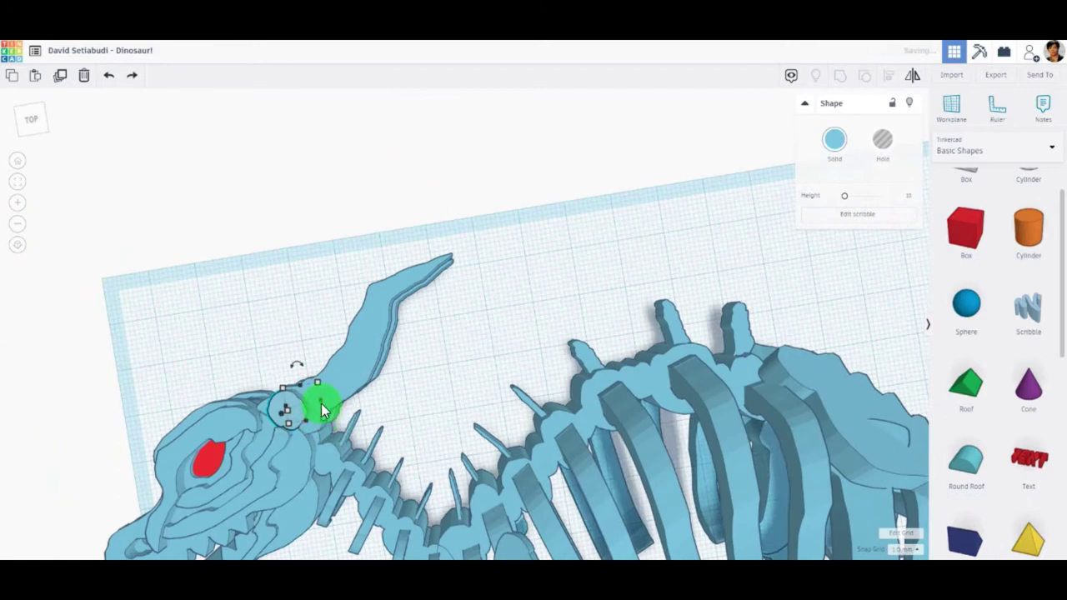
pyautogui.scroll(2, 329, 383)
pyautogui.scroll(3, 275, 373)
pyautogui.scroll(2, 216, 450)
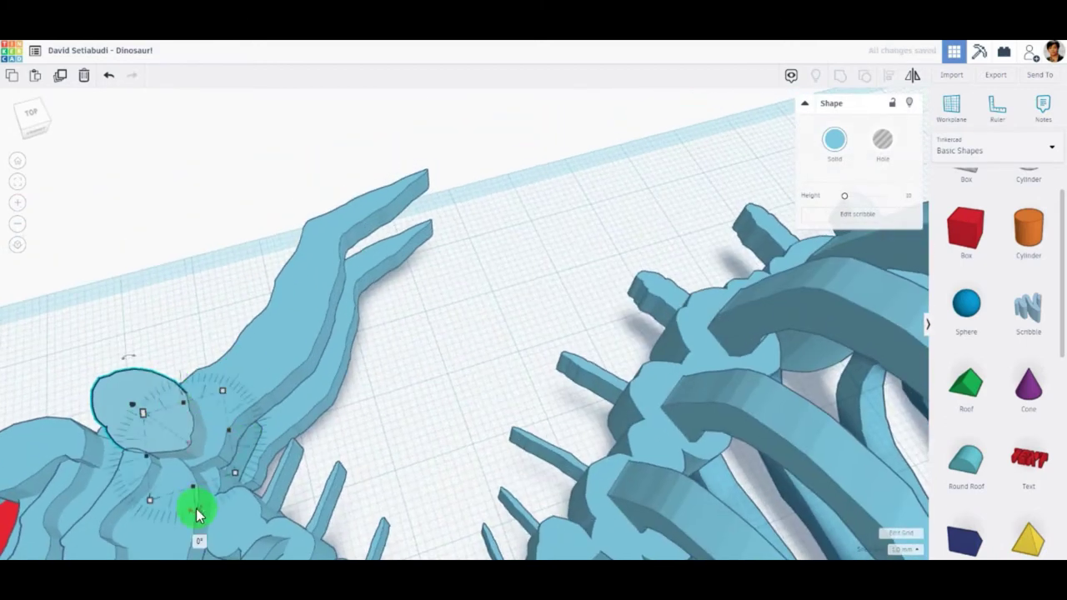
pyautogui.moveTo(239, 429)
pyautogui.mouseDown(button='right')
pyautogui.moveTo(205, 344)
pyautogui.moveTo(138, 402)
pyautogui.moveTo(137, 340)
pyautogui.moveTo(159, 464)
pyautogui.moveTo(269, 352)
pyautogui.moveTo(172, 213)
pyautogui.moveTo(199, 290)
pyautogui.mouseUp(button='right')
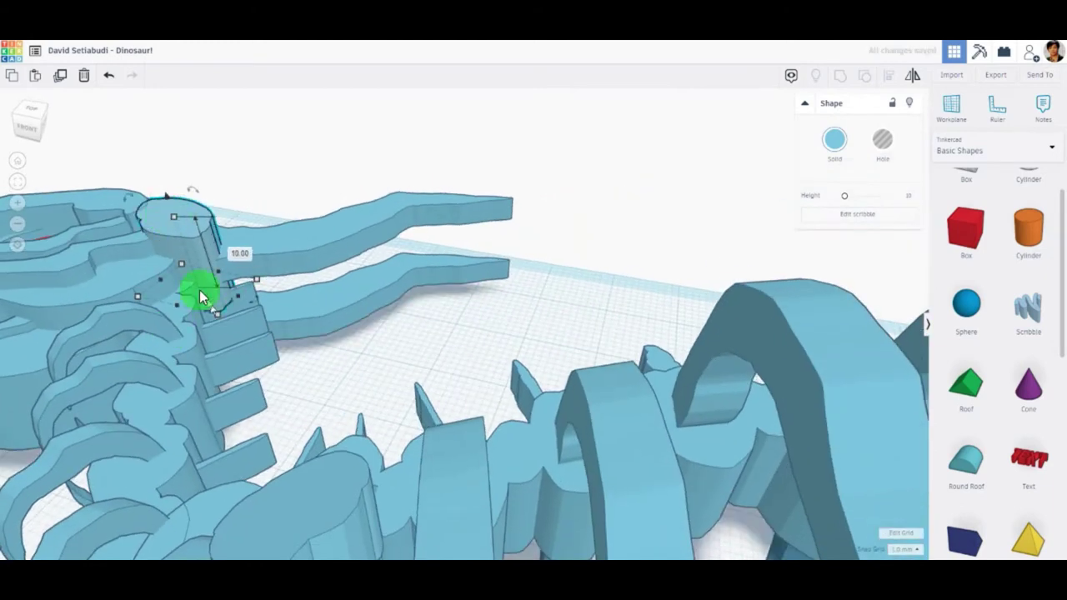
pyautogui.moveTo(162, 206)
pyautogui.mouseDown(button='right')
pyautogui.moveTo(274, 163)
pyautogui.moveTo(370, 269)
pyautogui.moveTo(486, 248)
pyautogui.mouseUp(button='right')
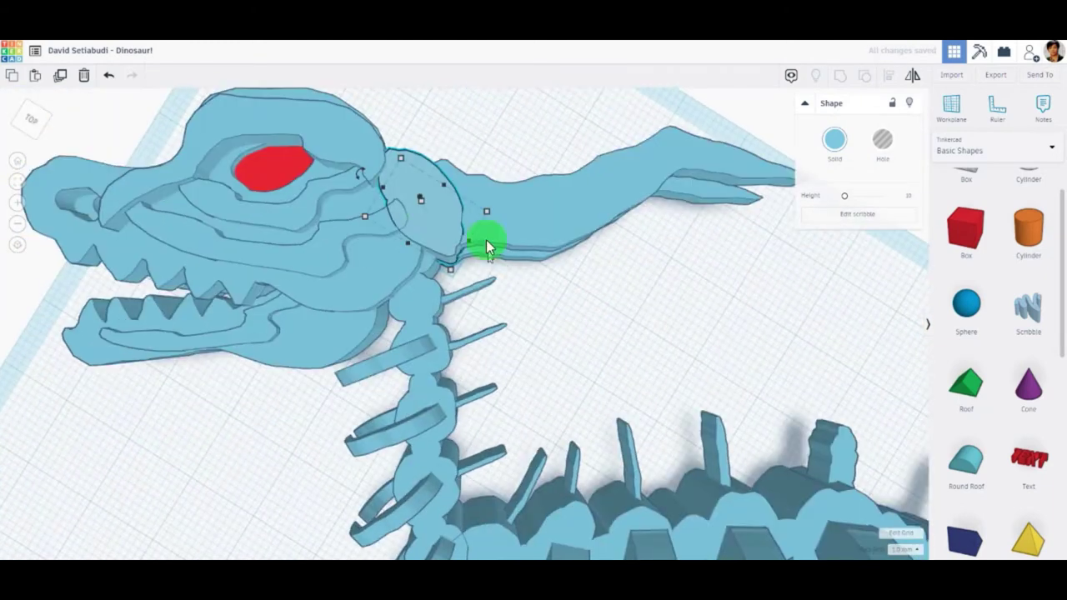
pyautogui.moveTo(485, 202); pyautogui.dragTo(494, 256, button='right')
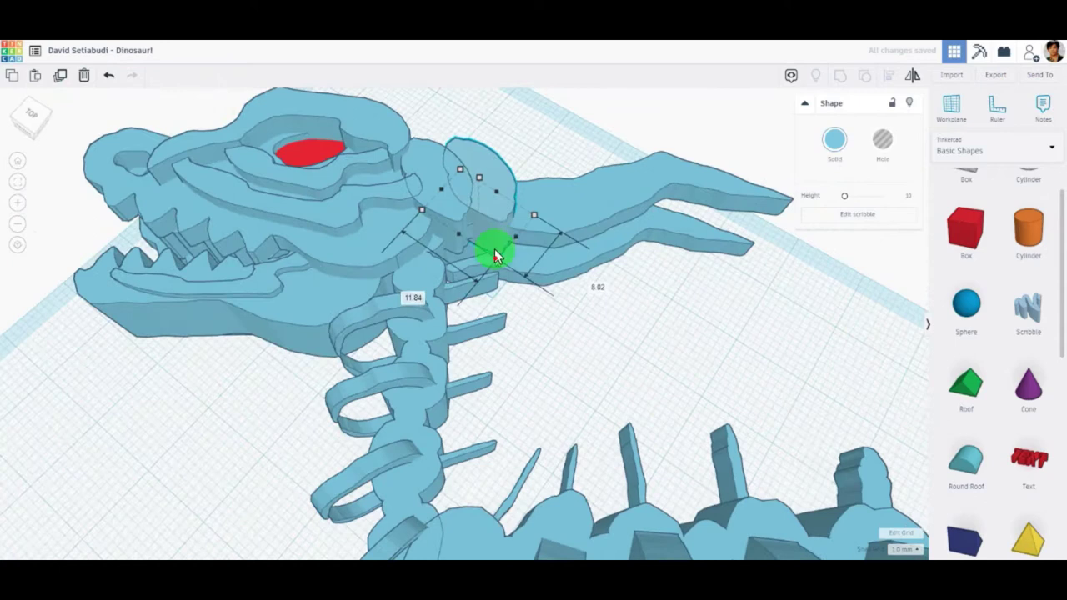
pyautogui.moveTo(489, 187)
pyautogui.mouseDown(button='right')
pyautogui.moveTo(479, 195)
pyautogui.moveTo(507, 226)
pyautogui.moveTo(543, 238)
pyautogui.moveTo(533, 240)
pyautogui.mouseUp(button='right')
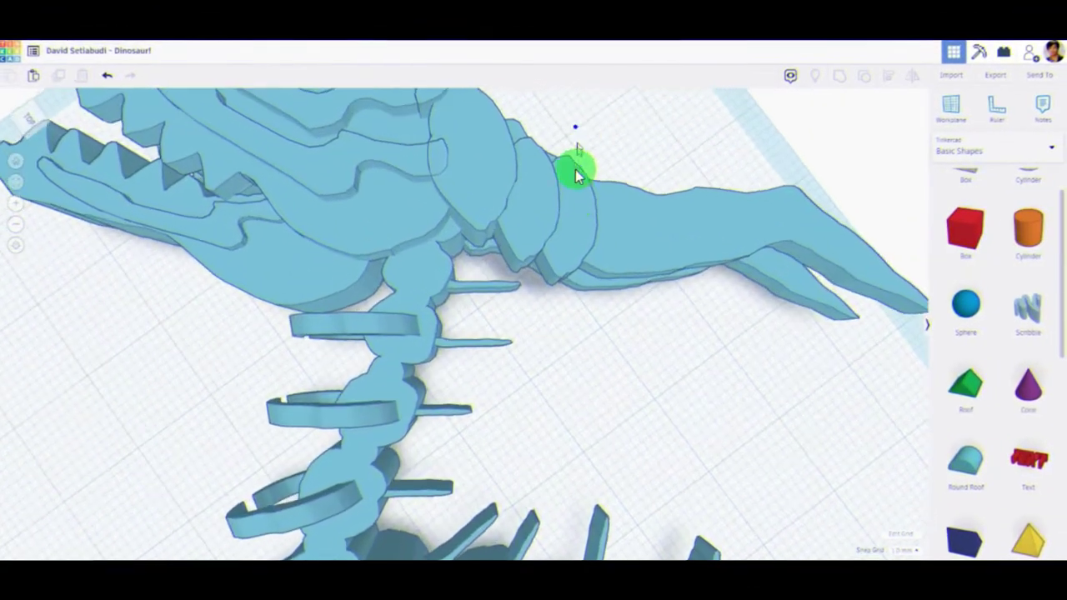
# Step: Move the rounded neck pieces up against the skull and lower one vertebra
pyautogui.moveTo(577, 175)
pyautogui.mouseDown(button='right')
pyautogui.moveTo(469, 164)
pyautogui.moveTo(663, 317)
pyautogui.mouseUp(button='right')
pyautogui.moveTo(537, 343); pyautogui.dragTo(591, 357, button='right')
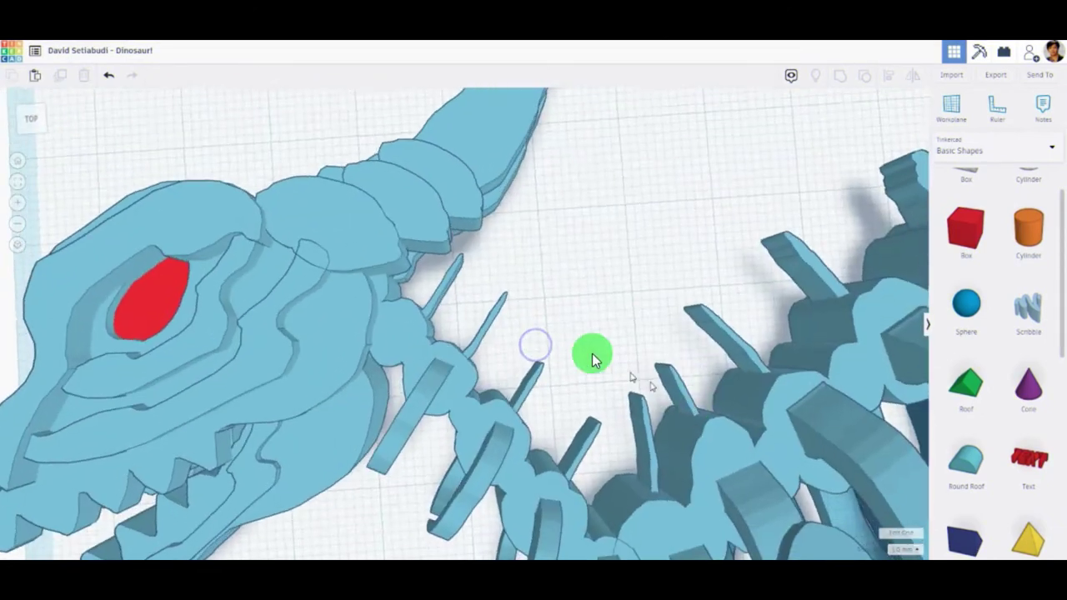
pyautogui.click(429, 205)
pyautogui.moveTo(395, 170); pyautogui.dragTo(351, 152)
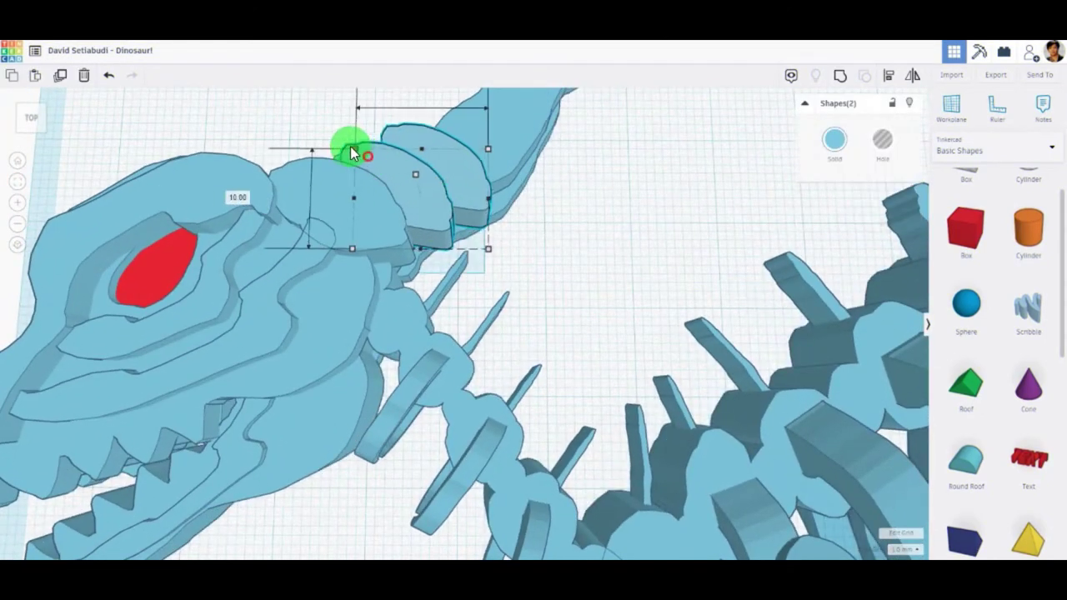
pyautogui.moveTo(474, 190)
pyautogui.mouseDown(button='right')
pyautogui.moveTo(506, 155)
pyautogui.moveTo(428, 180)
pyautogui.mouseUp(button='right')
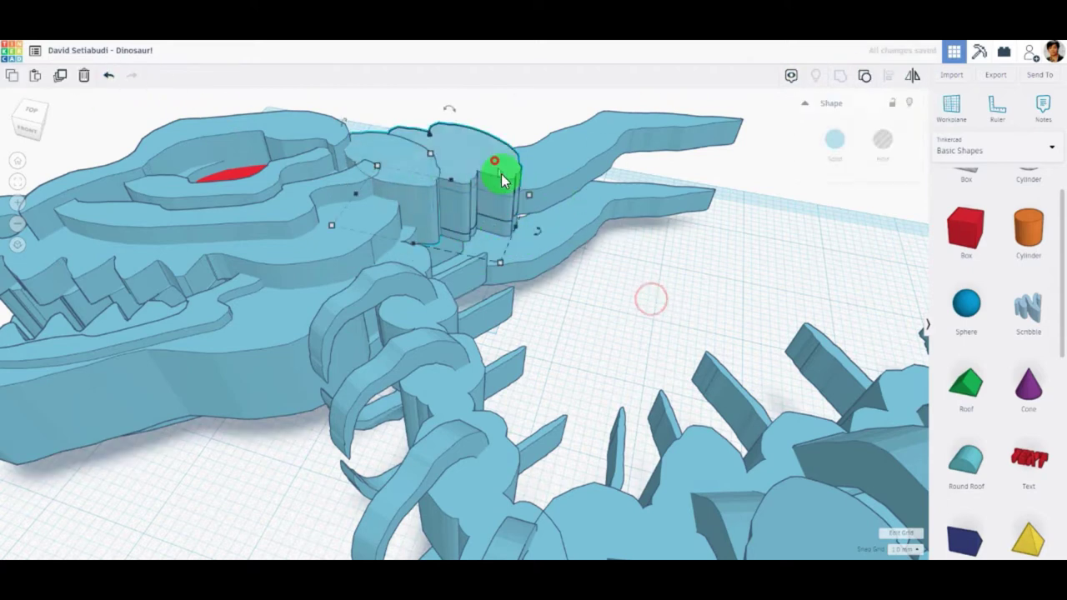
pyautogui.moveTo(430, 133); pyautogui.dragTo(462, 235)
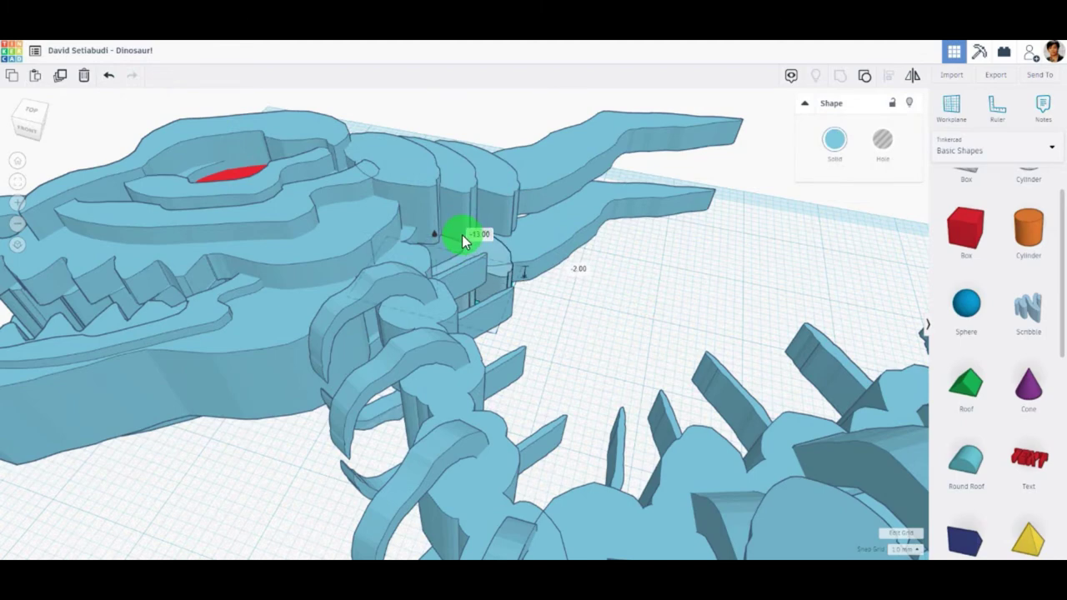
# Step: Place a cylinder from Basic Shapes onto the dinosaur's head
pyautogui.moveTo(660, 250)
pyautogui.mouseDown(button='right')
pyautogui.moveTo(416, 150)
pyautogui.moveTo(266, 113)
pyautogui.moveTo(297, 48)
pyautogui.moveTo(319, 185)
pyautogui.moveTo(350, 198)
pyautogui.moveTo(391, 162)
pyautogui.mouseUp(button='right')
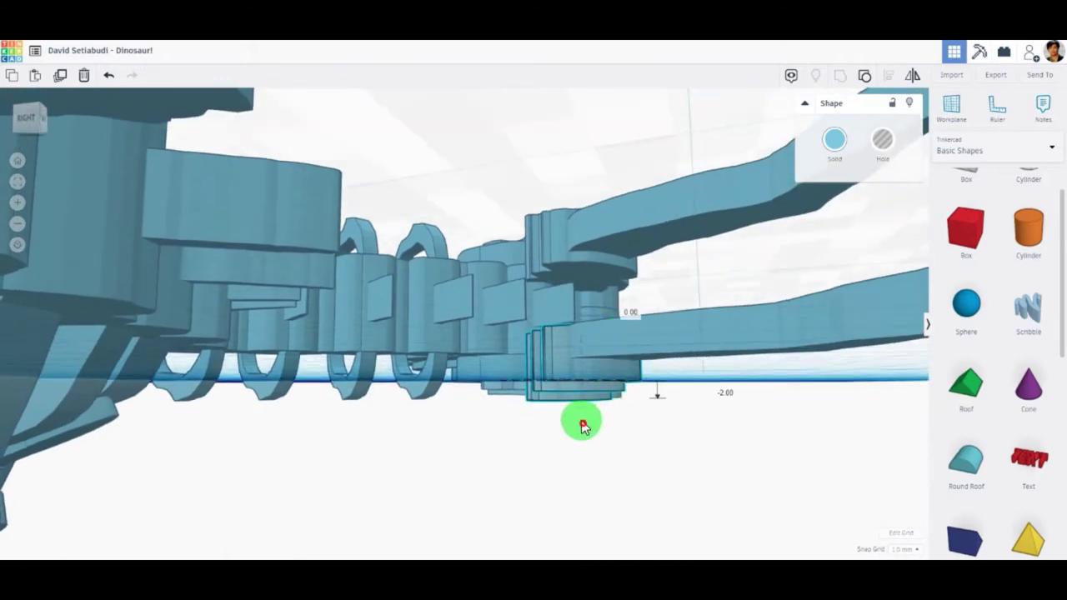
pyautogui.moveTo(671, 442)
pyautogui.mouseDown(button='right')
pyautogui.moveTo(632, 333)
pyautogui.moveTo(594, 290)
pyautogui.moveTo(798, 552)
pyautogui.moveTo(744, 474)
pyautogui.moveTo(440, 341)
pyautogui.moveTo(440, 405)
pyautogui.moveTo(543, 386)
pyautogui.mouseUp(button='right')
pyautogui.moveTo(1029, 229); pyautogui.dragTo(427, 329)
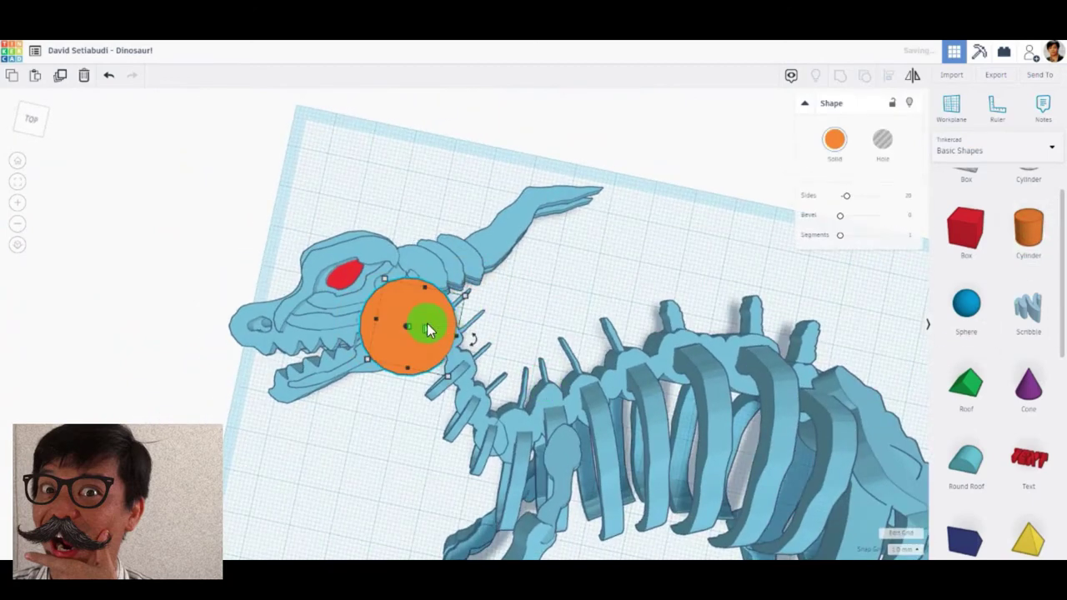
# Step: Shrink the orange cylinder to a tiny piece and undo the accidental horn move
pyautogui.moveTo(446, 375)
pyautogui.mouseDown()
pyautogui.moveTo(397, 288)
pyautogui.moveTo(404, 332)
pyautogui.moveTo(414, 345)
pyautogui.moveTo(432, 323)
pyautogui.moveTo(431, 336)
pyautogui.mouseUp()
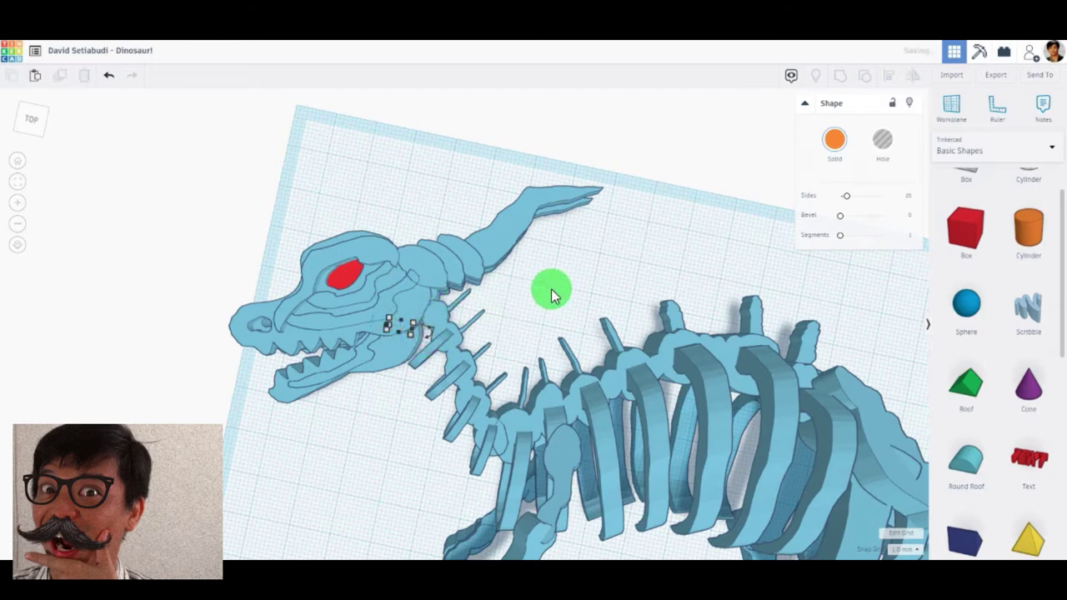
pyautogui.scroll(-3, 547, 283)
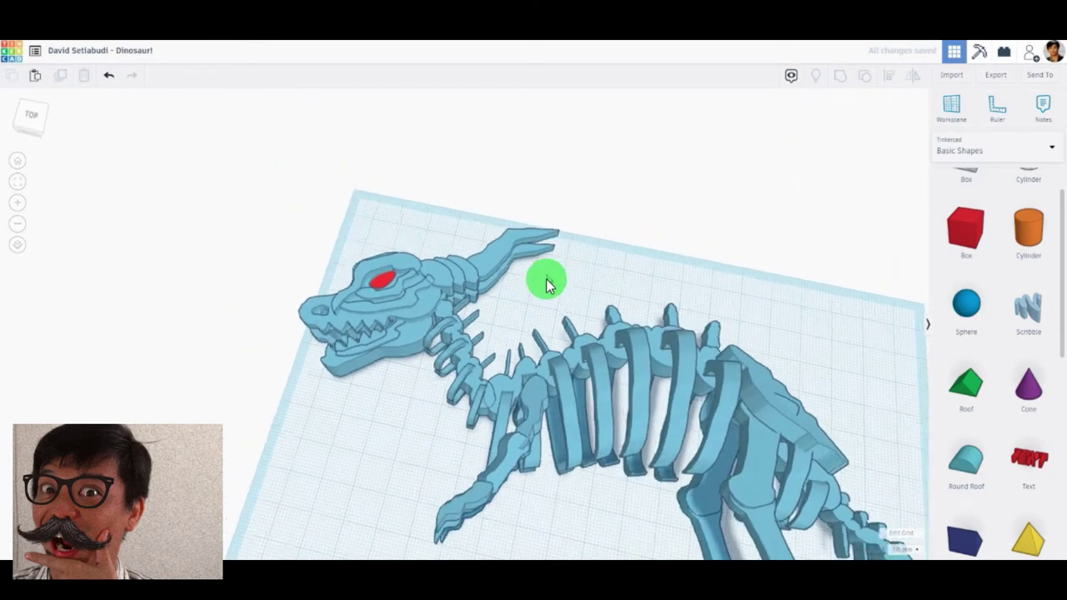
pyautogui.moveTo(550, 299)
pyautogui.mouseDown(button='right')
pyautogui.moveTo(575, 287)
pyautogui.moveTo(483, 290)
pyautogui.mouseUp(button='right')
pyautogui.moveTo(483, 289); pyautogui.dragTo(529, 238)
pyautogui.hotkey('ctrl', 'z')
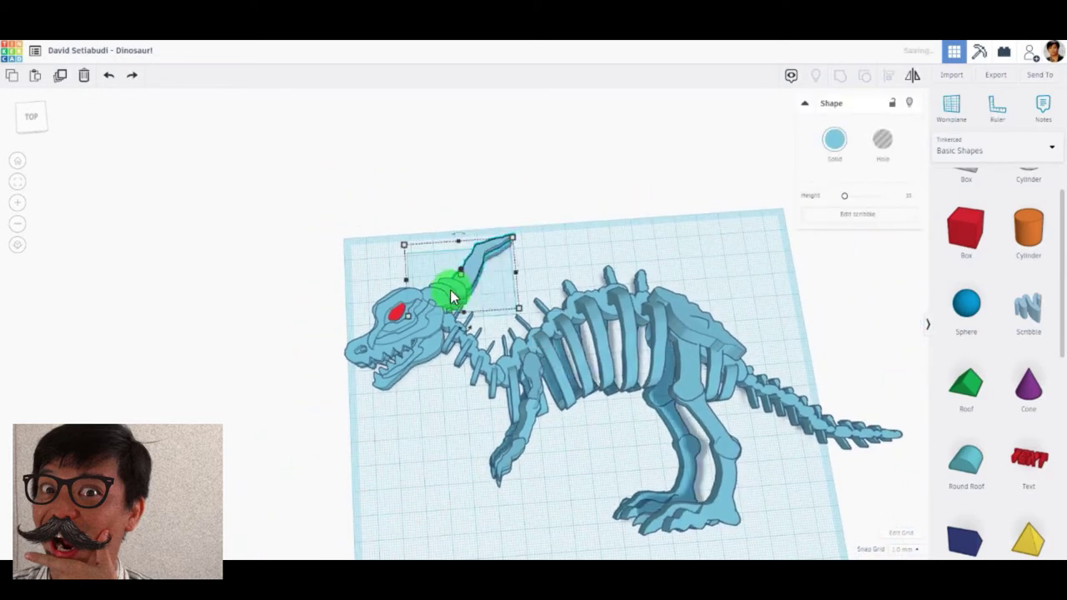
pyautogui.moveTo(500, 257)
pyautogui.mouseDown(button='right')
pyautogui.moveTo(507, 231)
pyautogui.moveTo(483, 357)
pyautogui.moveTo(553, 119)
pyautogui.moveTo(440, 350)
pyautogui.moveTo(476, 459)
pyautogui.moveTo(537, 338)
pyautogui.mouseUp(button='right')
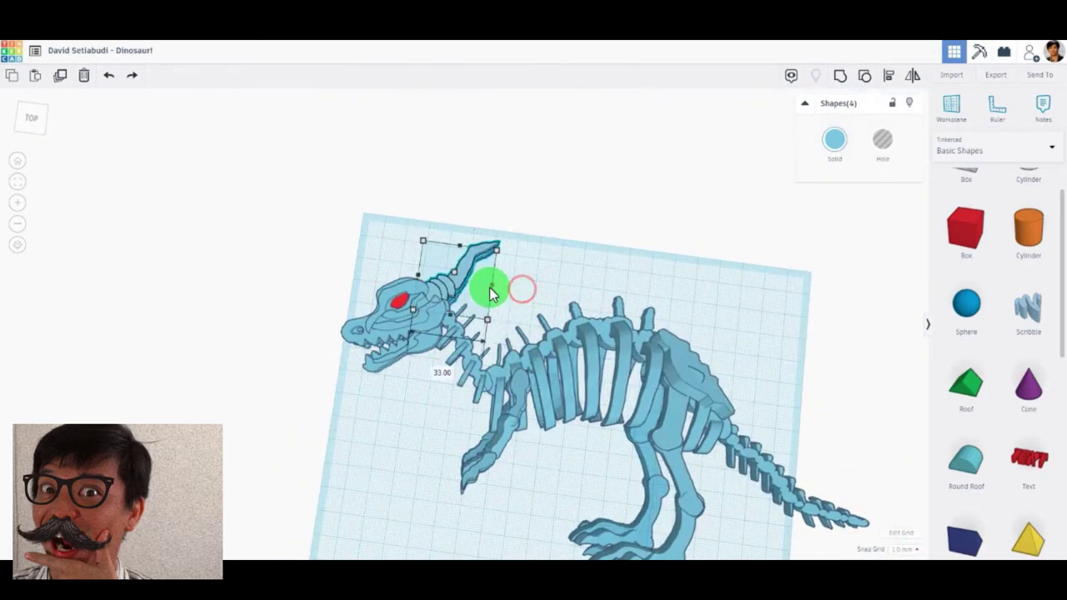
# Step: Tilt the horn back about 21°, duplicate it, and settle the copy onto the head
pyautogui.moveTo(523, 293)
pyautogui.mouseDown()
pyautogui.moveTo(465, 289)
pyautogui.moveTo(447, 262)
pyautogui.mouseUp()
pyautogui.click(60, 75)
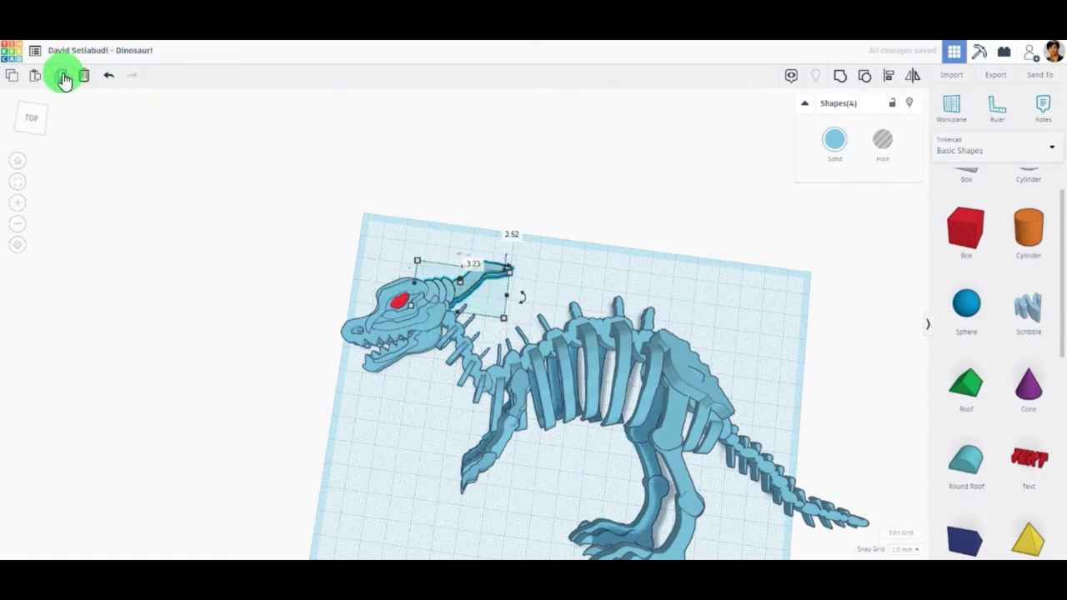
pyautogui.moveTo(528, 309); pyautogui.dragTo(501, 254)
pyautogui.moveTo(482, 254); pyautogui.dragTo(456, 241)
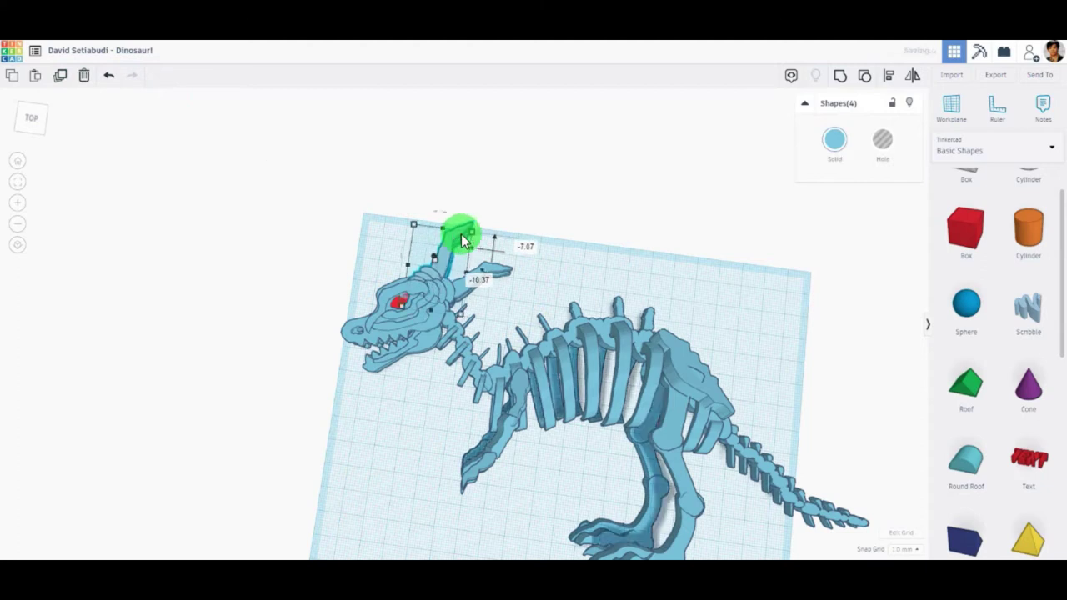
pyautogui.moveTo(456, 238)
pyautogui.mouseDown()
pyautogui.moveTo(456, 261)
pyautogui.moveTo(431, 246)
pyautogui.mouseUp()
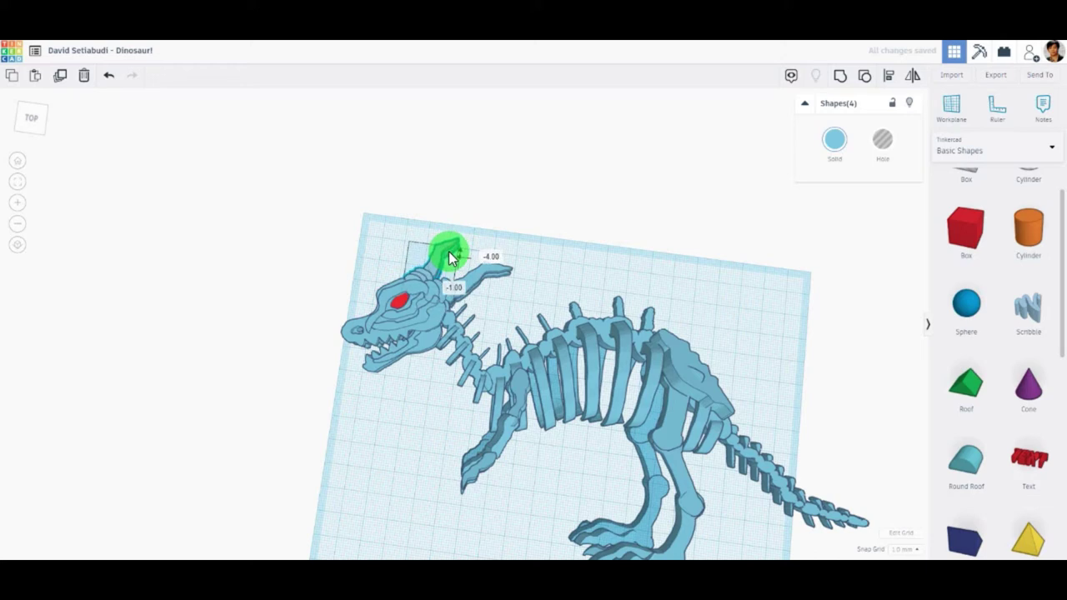
pyautogui.moveTo(461, 255); pyautogui.dragTo(459, 247)
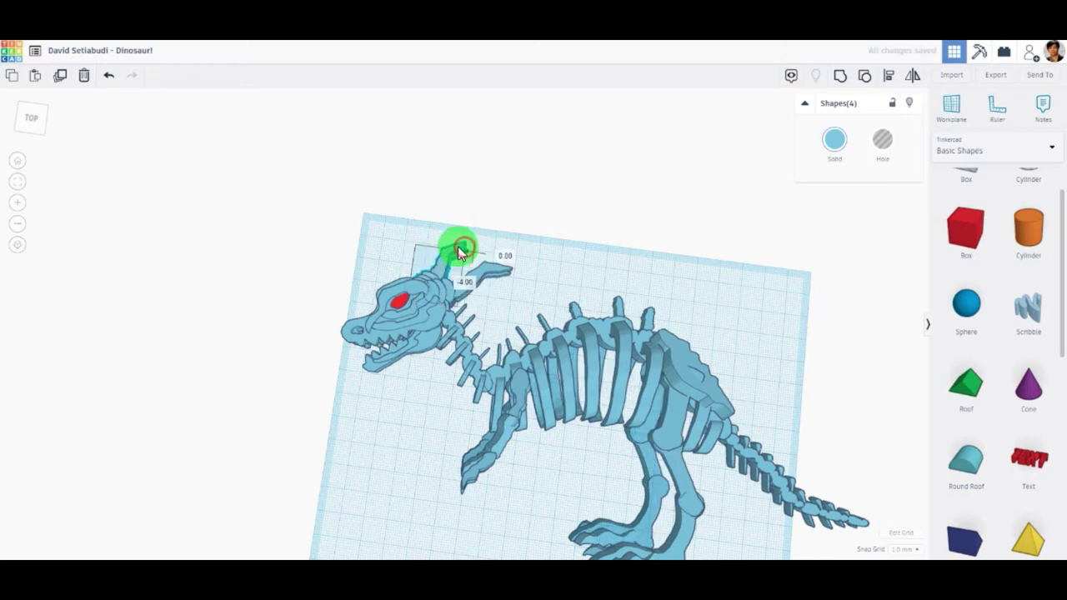
pyautogui.moveTo(457, 246)
pyautogui.mouseDown(button='right')
pyautogui.moveTo(471, 307)
pyautogui.moveTo(745, 380)
pyautogui.moveTo(905, 397)
pyautogui.moveTo(809, 458)
pyautogui.moveTo(663, 302)
pyautogui.moveTo(874, 393)
pyautogui.moveTo(484, 464)
pyautogui.mouseUp(button='right')
pyautogui.scroll(-2, 571, 421)
pyautogui.scroll(-2, 577, 415)
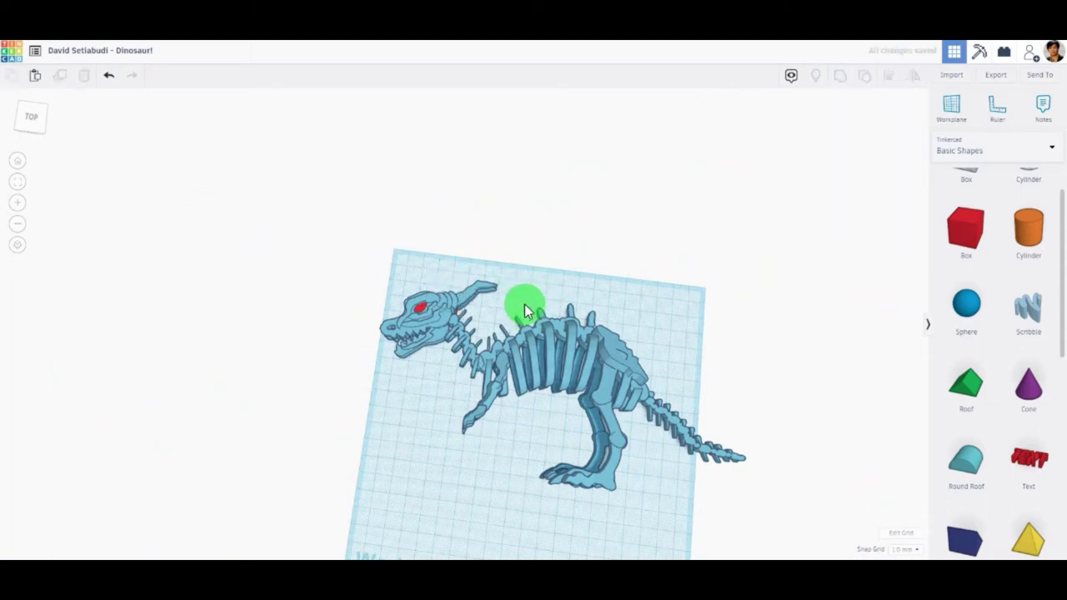
# Step: Select the whole skeleton, rotate it 90° upright, and lift it onto the workplane
pyautogui.moveTo(356, 247); pyautogui.dragTo(747, 501)
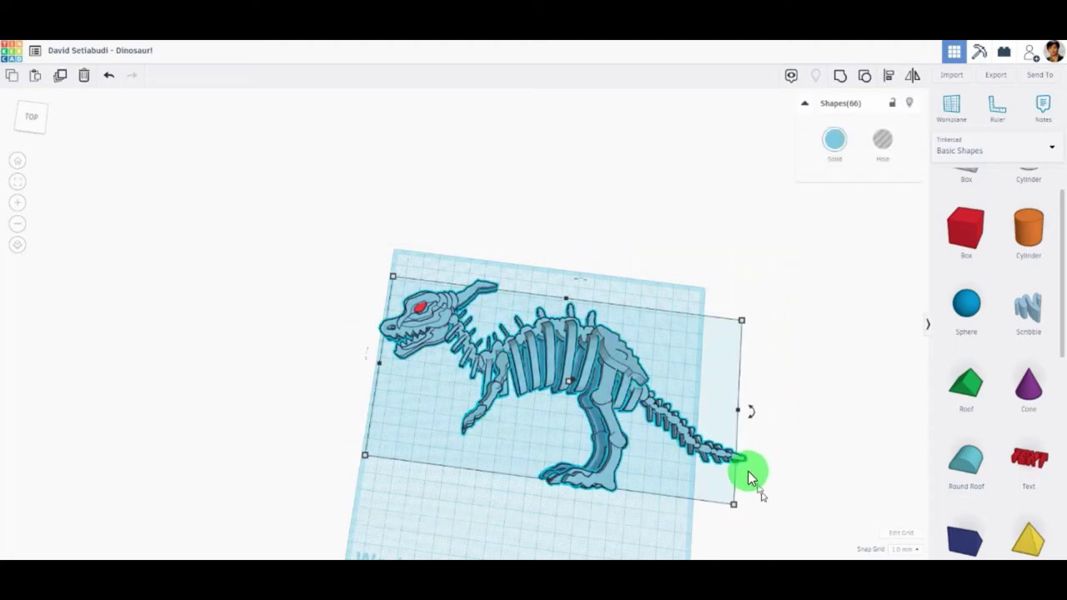
pyautogui.moveTo(634, 308)
pyautogui.mouseDown(button='right')
pyautogui.moveTo(555, 165)
pyautogui.moveTo(715, 440)
pyautogui.mouseUp(button='right')
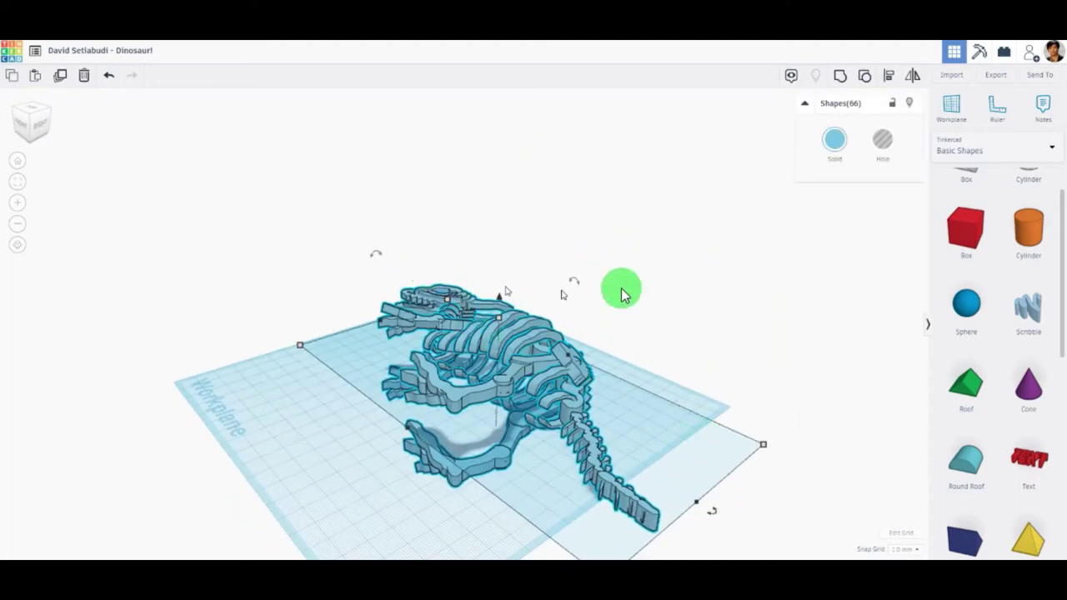
pyautogui.moveTo(621, 294)
pyautogui.mouseDown(button='right')
pyautogui.moveTo(321, 262)
pyautogui.moveTo(257, 271)
pyautogui.moveTo(553, 347)
pyautogui.moveTo(232, 335)
pyautogui.moveTo(436, 305)
pyautogui.moveTo(635, 317)
pyautogui.mouseUp(button='right')
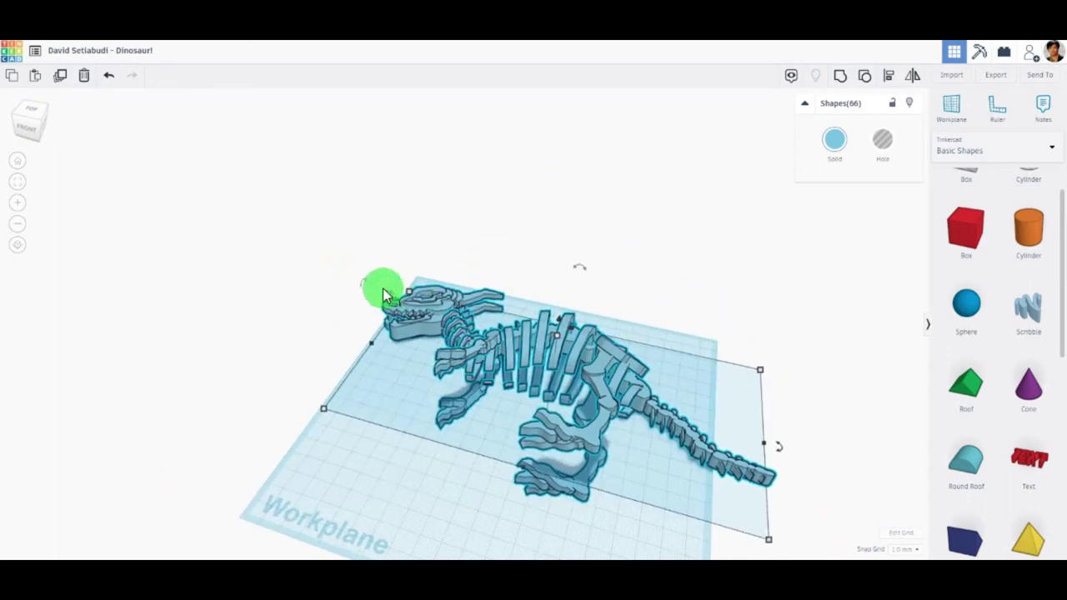
pyautogui.moveTo(362, 286)
pyautogui.mouseDown()
pyautogui.moveTo(346, 400)
pyautogui.moveTo(425, 267)
pyautogui.moveTo(341, 359)
pyautogui.mouseUp()
pyautogui.hotkey('ctrl', 'z')
pyautogui.moveTo(525, 369)
pyautogui.mouseDown(button='right')
pyautogui.moveTo(712, 281)
pyautogui.moveTo(688, 329)
pyautogui.moveTo(565, 214)
pyautogui.moveTo(558, 120)
pyautogui.moveTo(640, 281)
pyautogui.moveTo(634, 320)
pyautogui.mouseUp(button='right')
pyautogui.moveTo(564, 114); pyautogui.dragTo(655, 136)
pyautogui.click(654, 136)
# Step: Orbit around the standing skeleton to inspect it from above, rear and side
pyautogui.moveTo(673, 184)
pyautogui.mouseDown(button='right')
pyautogui.moveTo(705, 255)
pyautogui.moveTo(602, 319)
pyautogui.moveTo(653, 426)
pyautogui.moveTo(641, 374)
pyautogui.moveTo(542, 526)
pyautogui.moveTo(542, 442)
pyautogui.moveTo(350, 321)
pyautogui.moveTo(191, 424)
pyautogui.moveTo(147, 392)
pyautogui.moveTo(512, 410)
pyautogui.moveTo(676, 402)
pyautogui.moveTo(624, 405)
pyautogui.moveTo(452, 372)
pyautogui.moveTo(453, 412)
pyautogui.moveTo(298, 467)
pyautogui.moveTo(509, 441)
pyautogui.moveTo(459, 296)
pyautogui.mouseUp(button='right')
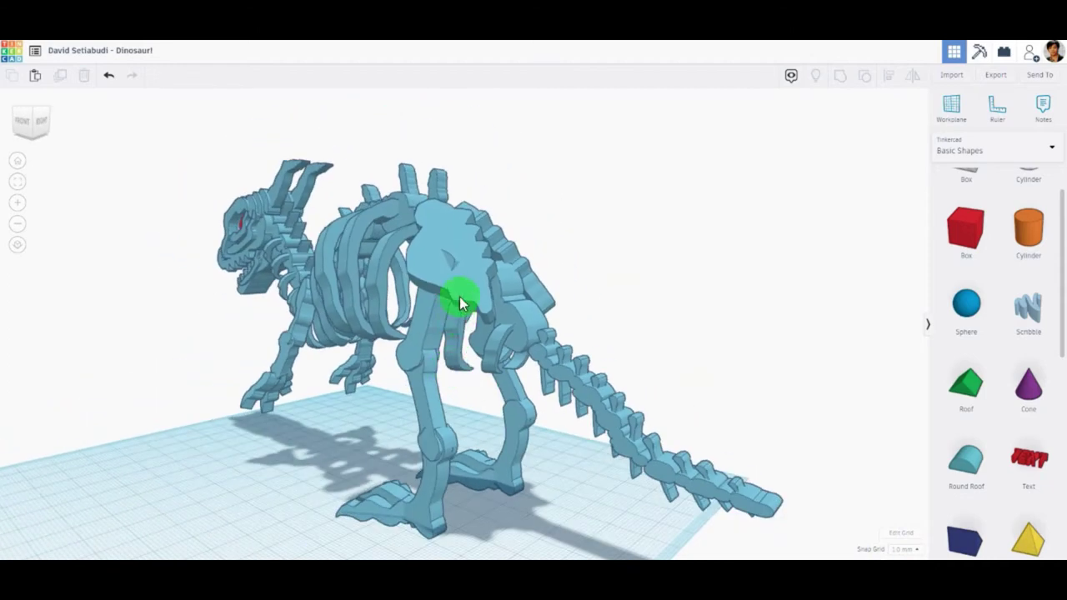
pyautogui.moveTo(470, 250)
pyautogui.mouseDown(button='right')
pyautogui.moveTo(462, 286)
pyautogui.moveTo(403, 292)
pyautogui.mouseUp(button='right')
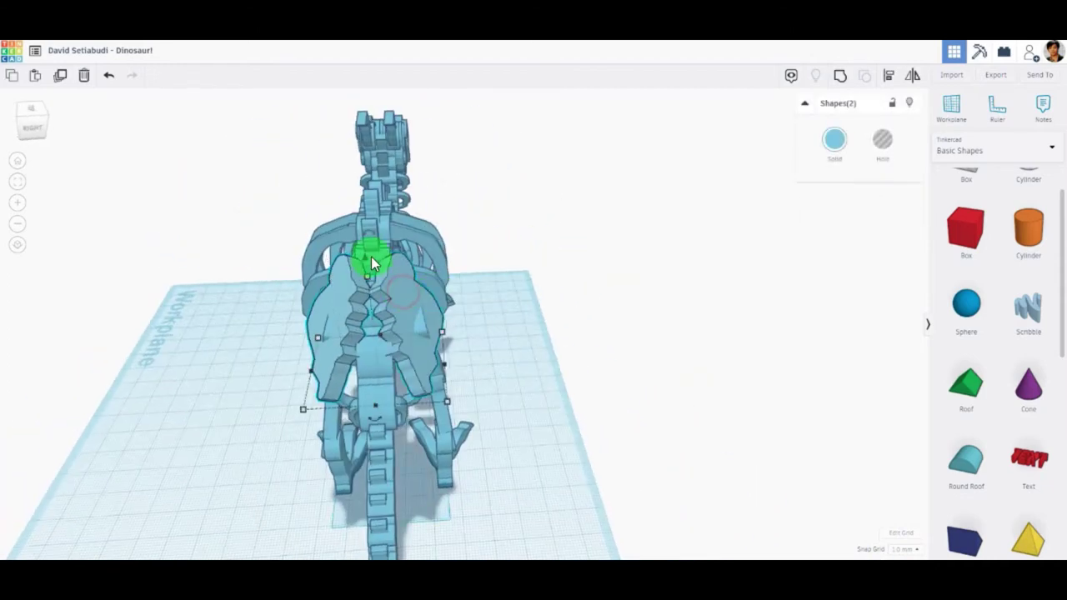
pyautogui.moveTo(371, 260)
pyautogui.mouseDown(button='right')
pyautogui.moveTo(362, 250)
pyautogui.moveTo(423, 340)
pyautogui.moveTo(698, 306)
pyautogui.moveTo(664, 362)
pyautogui.moveTo(481, 326)
pyautogui.moveTo(405, 250)
pyautogui.moveTo(436, 364)
pyautogui.moveTo(629, 338)
pyautogui.moveTo(562, 329)
pyautogui.moveTo(508, 341)
pyautogui.moveTo(589, 363)
pyautogui.moveTo(693, 350)
pyautogui.moveTo(650, 338)
pyautogui.moveTo(421, 337)
pyautogui.moveTo(214, 316)
pyautogui.moveTo(532, 362)
pyautogui.moveTo(700, 322)
pyautogui.moveTo(541, 332)
pyautogui.moveTo(674, 327)
pyautogui.mouseUp(button='right')
# Step: Select both front arms and lower, shift and lift them into a forward pose
pyautogui.moveTo(587, 316)
pyautogui.mouseDown(button='right')
pyautogui.moveTo(693, 343)
pyautogui.moveTo(476, 341)
pyautogui.moveTo(467, 420)
pyautogui.moveTo(618, 397)
pyautogui.moveTo(495, 376)
pyautogui.moveTo(429, 400)
pyautogui.moveTo(422, 326)
pyautogui.mouseUp(button='right')
pyautogui.click(426, 325)
pyautogui.moveTo(428, 326)
pyautogui.mouseDown()
pyautogui.moveTo(405, 391)
pyautogui.moveTo(430, 425)
pyautogui.mouseUp()
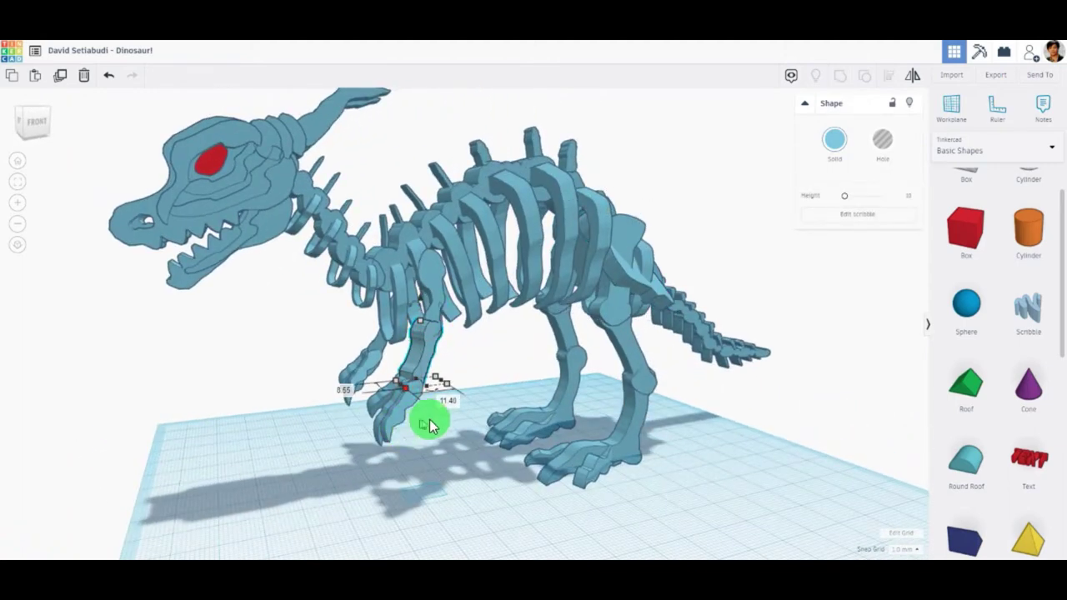
pyautogui.moveTo(421, 438); pyautogui.dragTo(553, 428, button='right')
pyautogui.keyDown('shift'); pyautogui.click(574, 406); pyautogui.keyUp('shift')
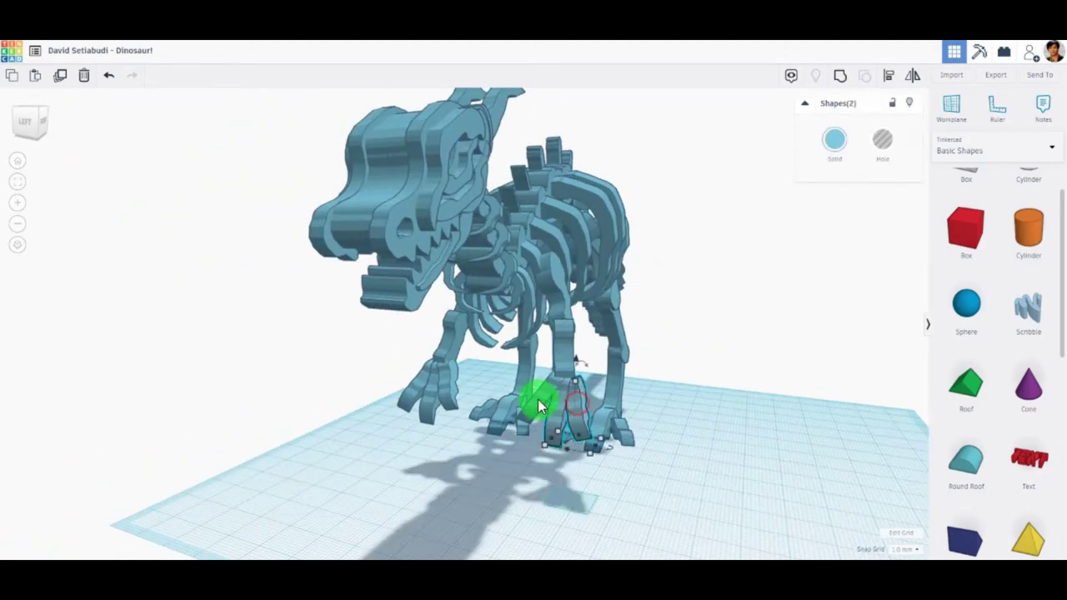
pyautogui.moveTo(581, 315); pyautogui.dragTo(464, 350, button='right')
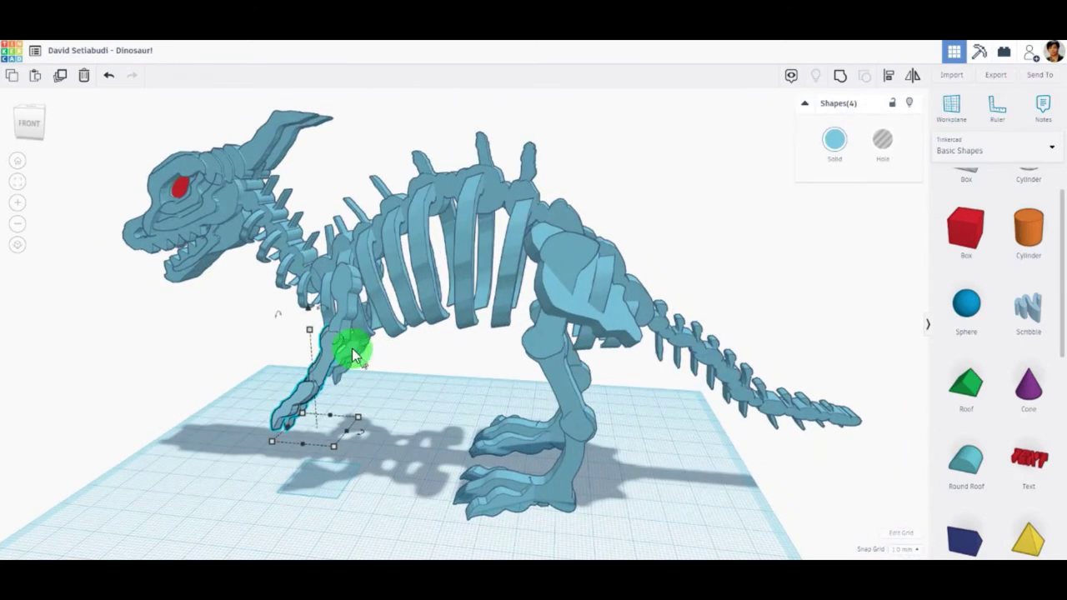
pyautogui.moveTo(331, 348); pyautogui.dragTo(383, 385)
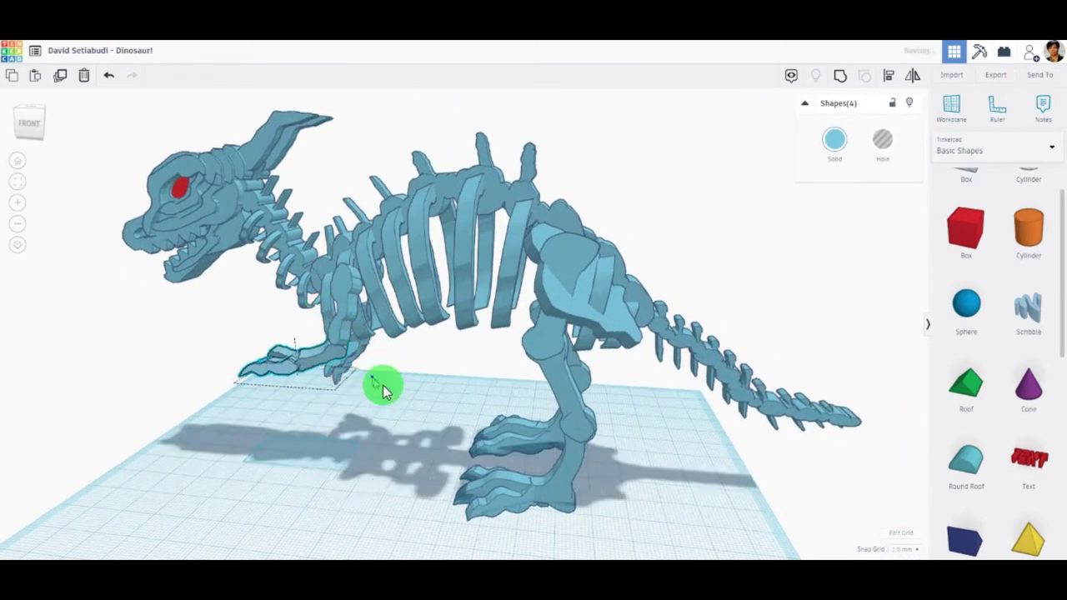
pyautogui.moveTo(383, 386); pyautogui.dragTo(574, 402, button='right')
pyautogui.moveTo(464, 423); pyautogui.dragTo(583, 410)
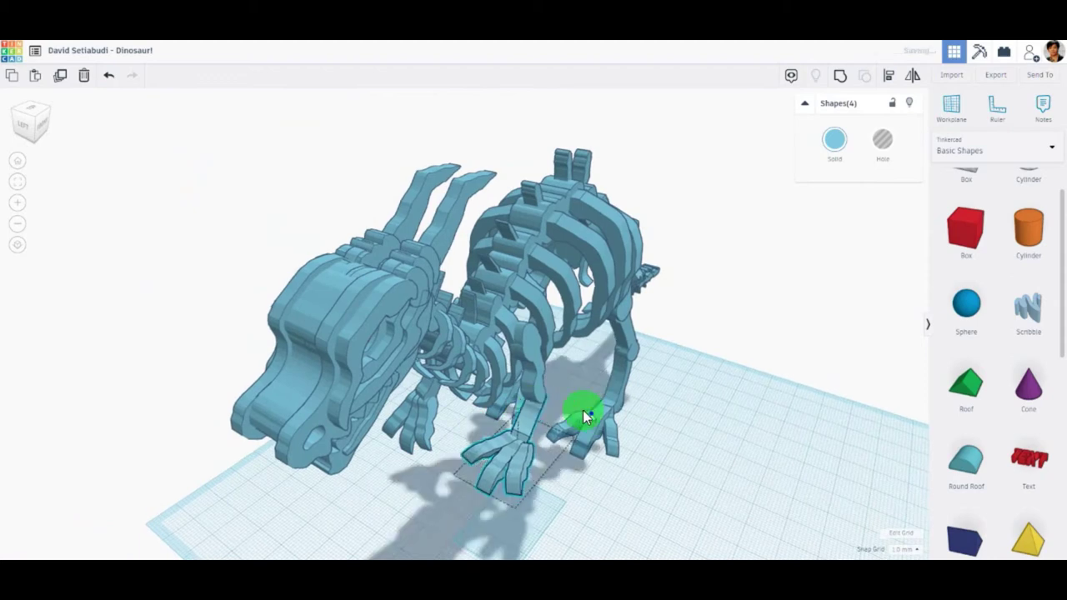
pyautogui.moveTo(583, 410)
pyautogui.mouseDown(button='right')
pyautogui.moveTo(469, 364)
pyautogui.moveTo(441, 364)
pyautogui.mouseUp(button='right')
pyautogui.moveTo(400, 328); pyautogui.dragTo(392, 305)
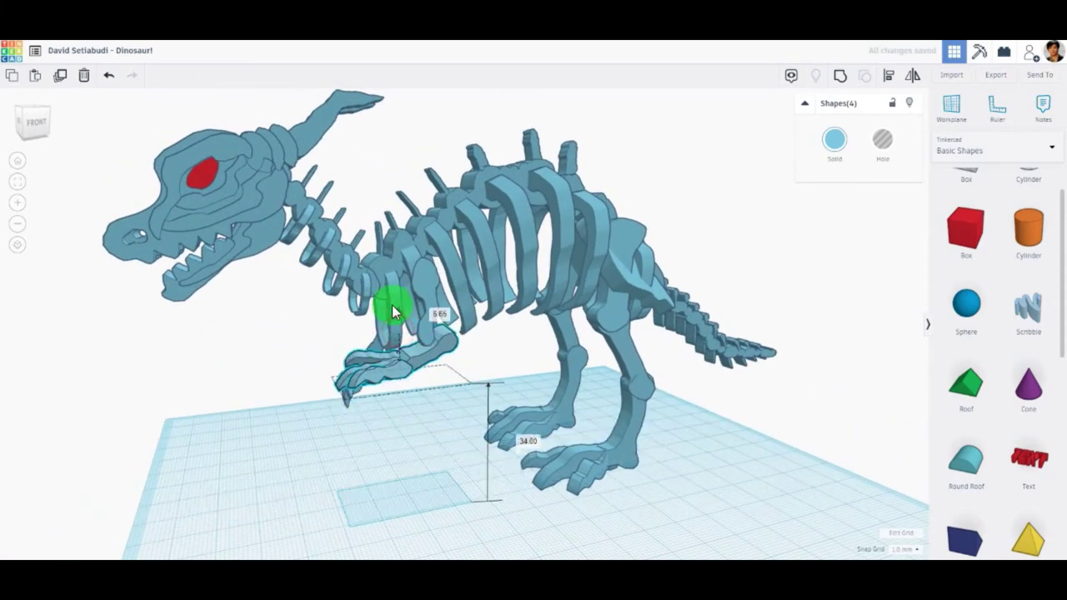
pyautogui.moveTo(393, 305)
pyautogui.mouseDown(button='right')
pyautogui.moveTo(479, 350)
pyautogui.moveTo(476, 364)
pyautogui.mouseUp(button='right')
pyautogui.moveTo(476, 364); pyautogui.dragTo(435, 385)
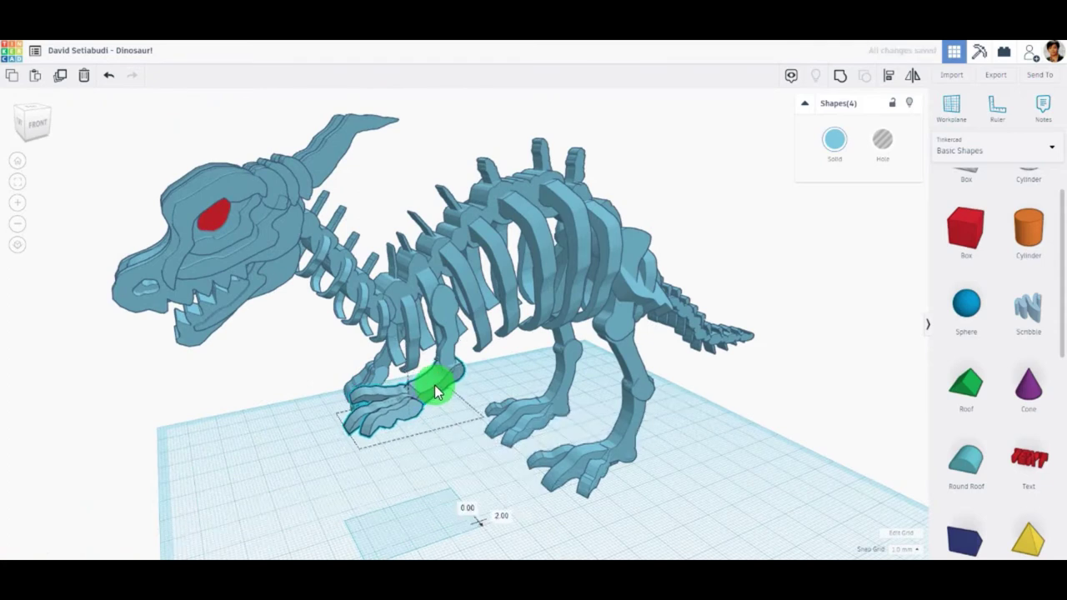
pyautogui.moveTo(434, 385)
pyautogui.mouseDown(button='right')
pyautogui.moveTo(612, 408)
pyautogui.moveTo(866, 395)
pyautogui.moveTo(752, 417)
pyautogui.mouseUp(button='right')
pyautogui.scroll(5, 638, 365)
# Step: Rotate the selected forearm and hand pieces upward, then lower the arm back down
pyautogui.click(624, 391)
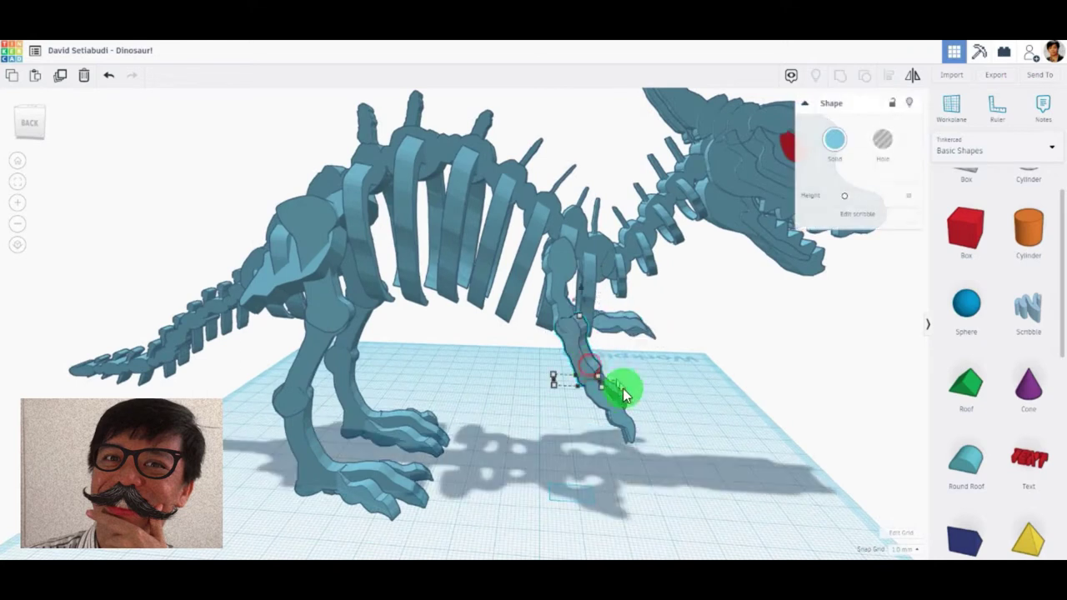
pyautogui.keyDown('shift'); pyautogui.click(642, 416); pyautogui.keyUp('shift')
pyautogui.moveTo(732, 407); pyautogui.dragTo(629, 424, button='right')
pyautogui.keyDown('shift'); pyautogui.click(624, 434); pyautogui.keyUp('shift')
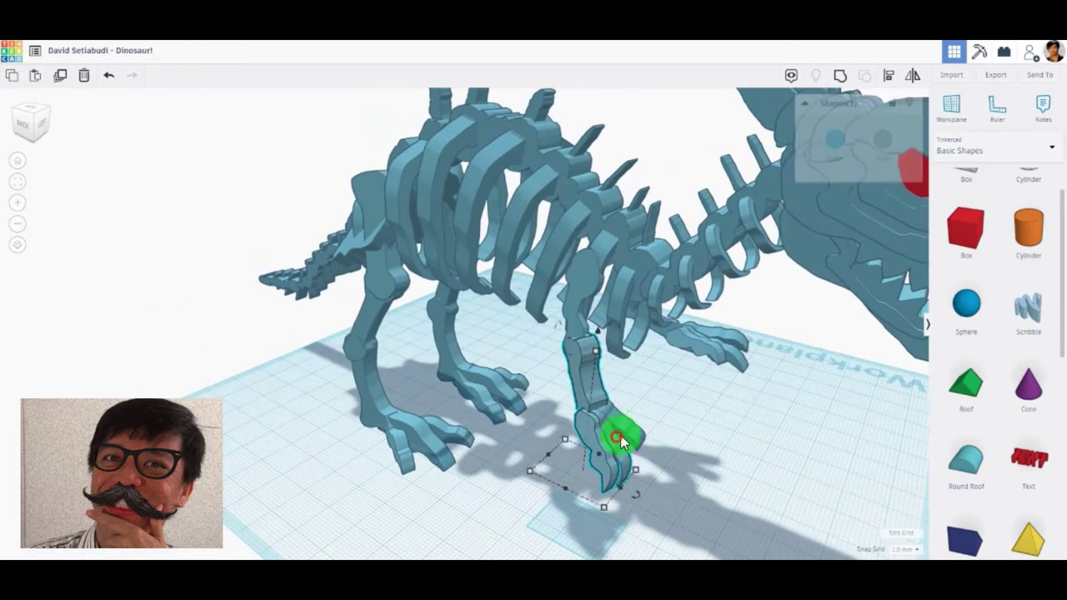
pyautogui.moveTo(612, 357)
pyautogui.mouseDown(button='right')
pyautogui.moveTo(739, 358)
pyautogui.moveTo(603, 314)
pyautogui.mouseUp(button='right')
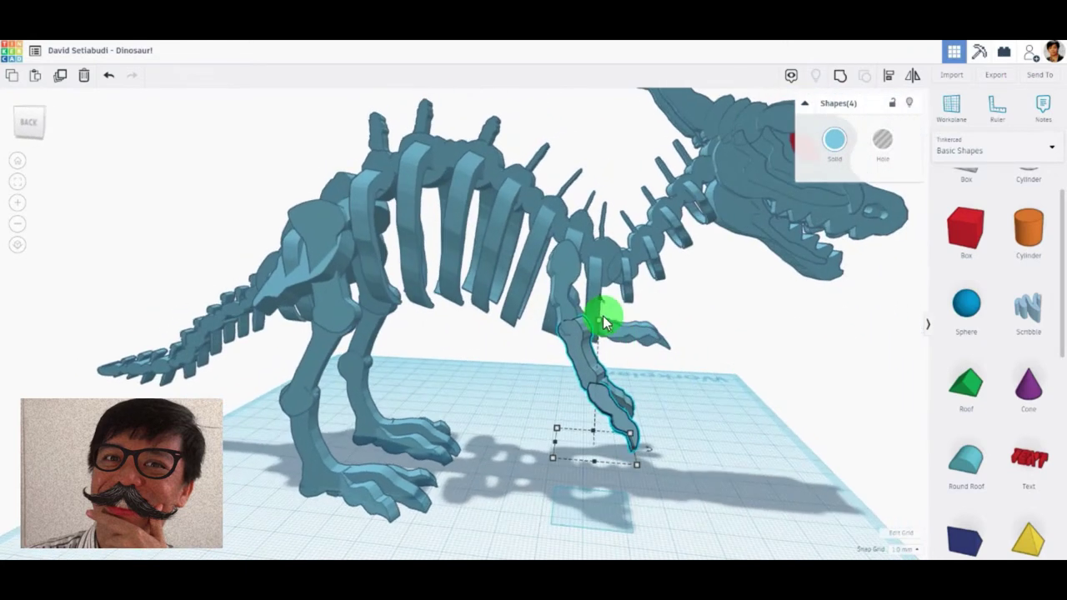
pyautogui.click(575, 327)
pyautogui.moveTo(556, 357)
pyautogui.mouseDown()
pyautogui.moveTo(611, 303)
pyautogui.moveTo(572, 333)
pyautogui.mouseUp()
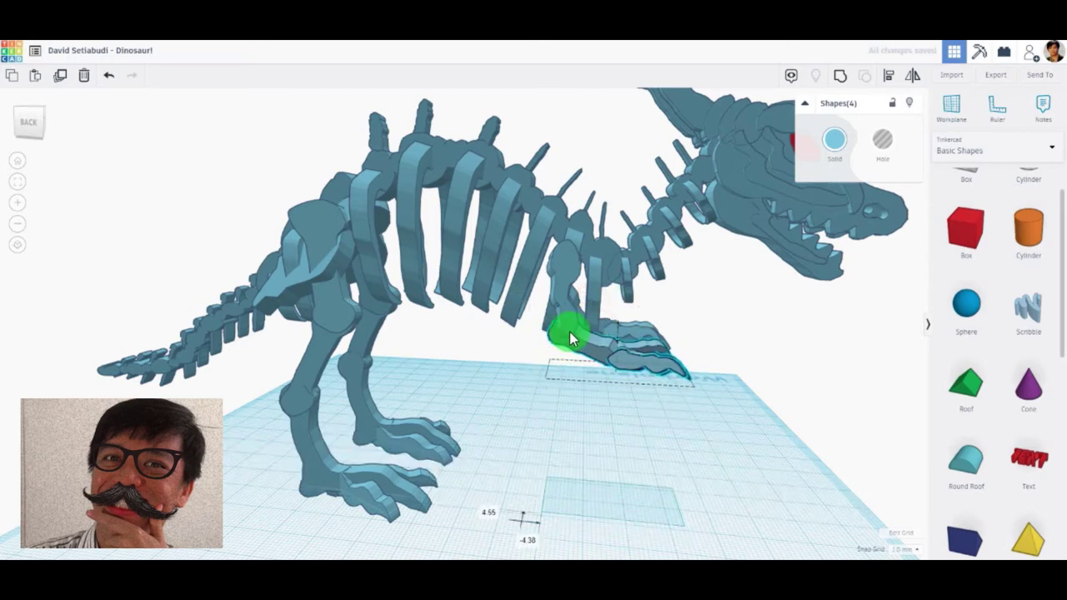
pyautogui.moveTo(752, 352)
pyautogui.mouseDown(button='right')
pyautogui.moveTo(555, 379)
pyautogui.moveTo(624, 360)
pyautogui.moveTo(713, 399)
pyautogui.mouseUp(button='right')
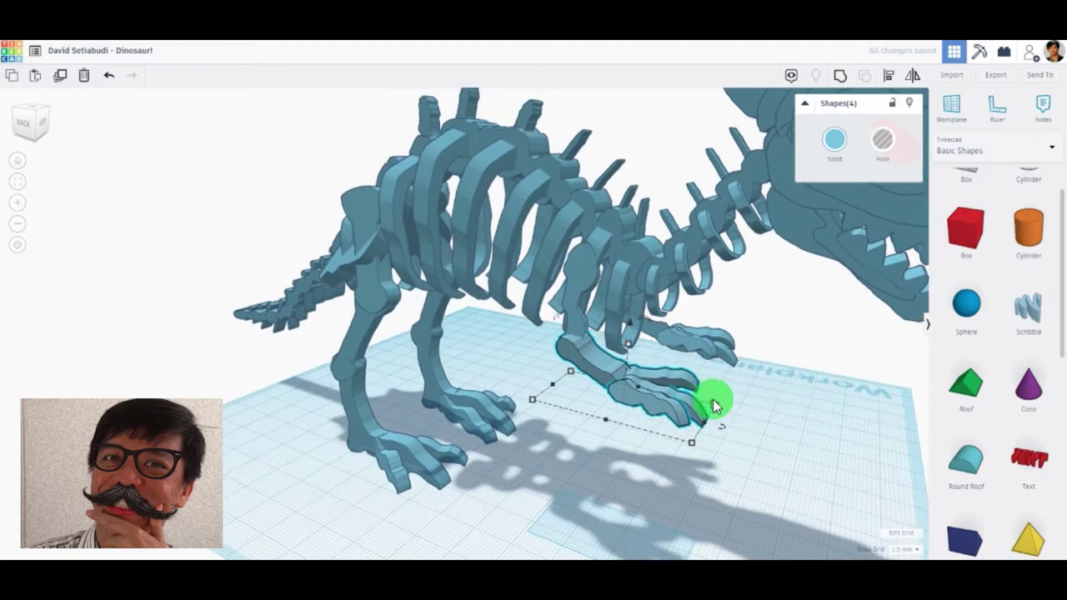
# Step: Lift both claws up off the workplane
pyautogui.click(691, 409)
pyautogui.moveTo(659, 366)
pyautogui.mouseDown()
pyautogui.moveTo(687, 378)
pyautogui.moveTo(668, 355)
pyautogui.moveTo(669, 329)
pyautogui.mouseUp()
pyautogui.moveTo(805, 385)
pyautogui.mouseDown(button='right')
pyautogui.moveTo(648, 376)
pyautogui.moveTo(660, 416)
pyautogui.moveTo(629, 414)
pyautogui.moveTo(750, 429)
pyautogui.mouseUp(button='right')
pyautogui.click(761, 394)
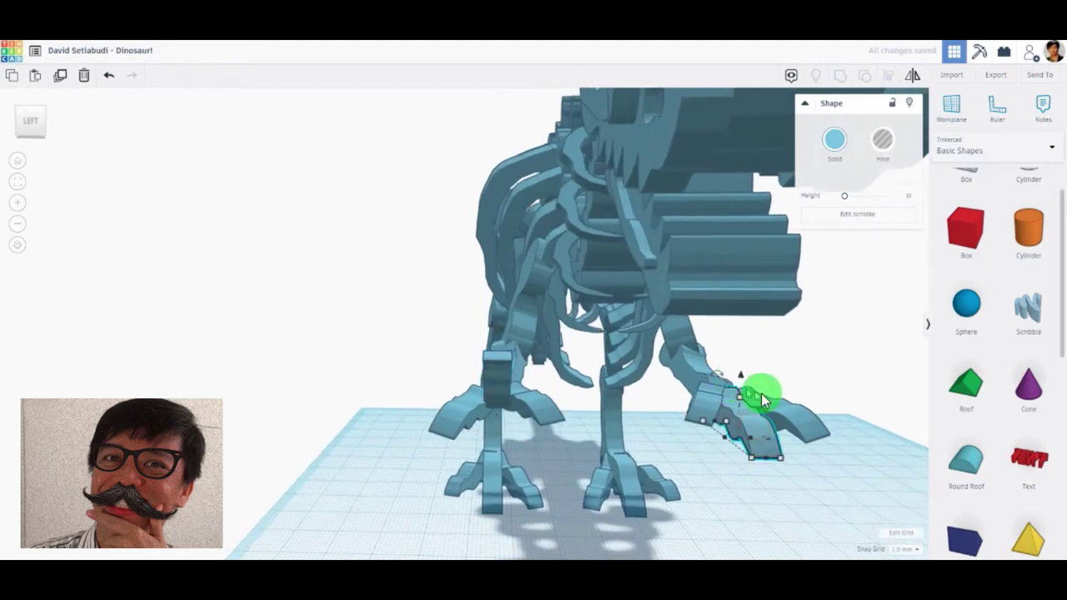
pyautogui.moveTo(724, 374)
pyautogui.mouseDown(button='right')
pyautogui.moveTo(822, 458)
pyautogui.moveTo(743, 410)
pyautogui.moveTo(813, 432)
pyautogui.mouseUp(button='right')
pyautogui.moveTo(770, 369); pyautogui.dragTo(798, 372)
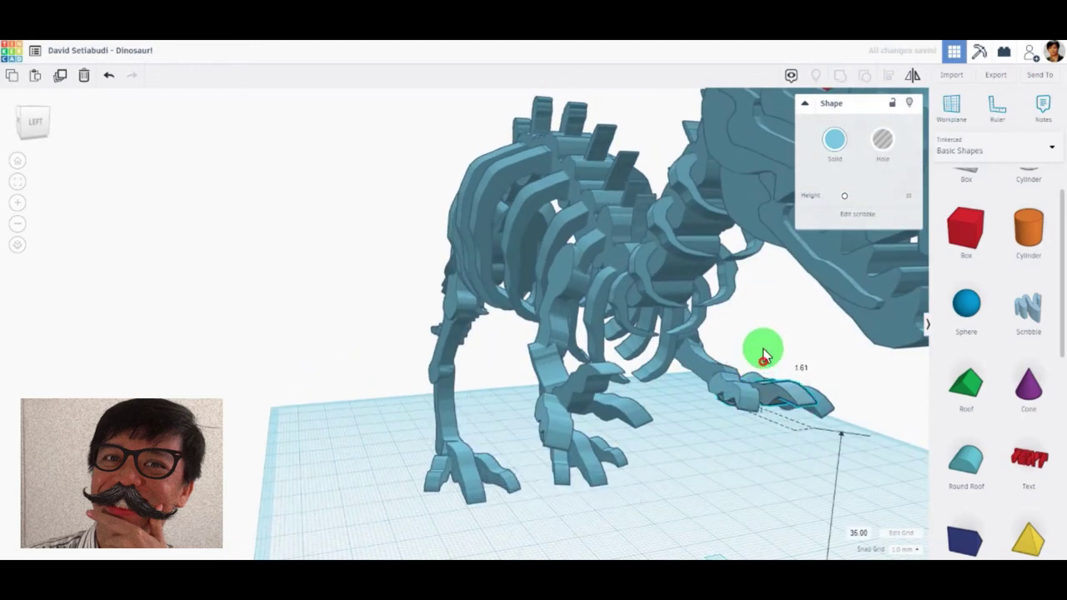
pyautogui.moveTo(798, 372)
pyautogui.mouseDown(button='right')
pyautogui.moveTo(564, 367)
pyautogui.moveTo(453, 339)
pyautogui.mouseUp(button='right')
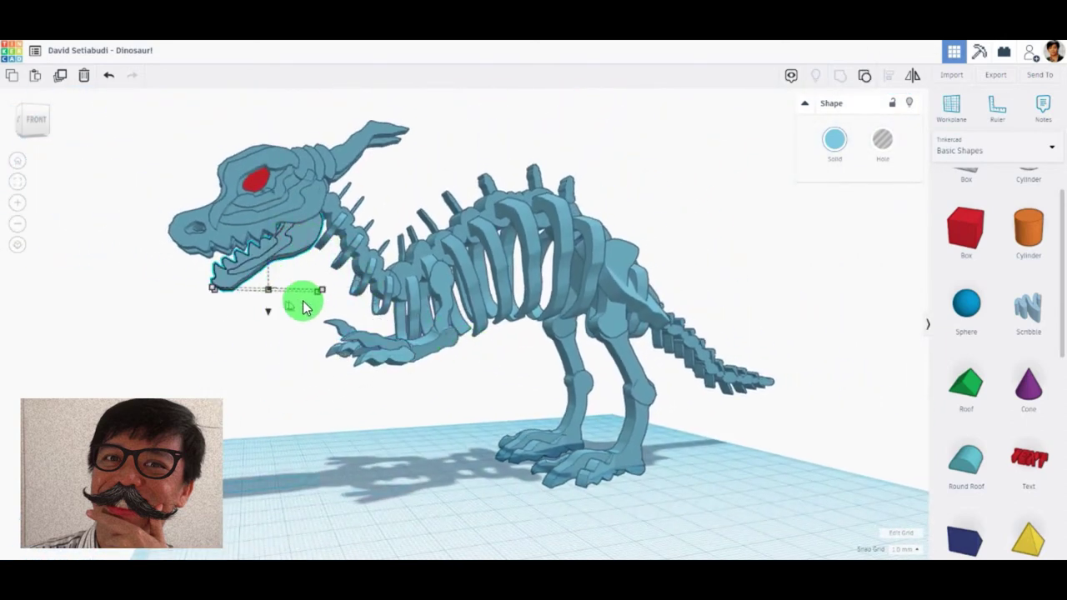
# Step: Zoom toward the head and undo an accidental jaw move
pyautogui.scroll(2, 304, 309)
pyautogui.moveTo(288, 289); pyautogui.dragTo(436, 412, button='middle')
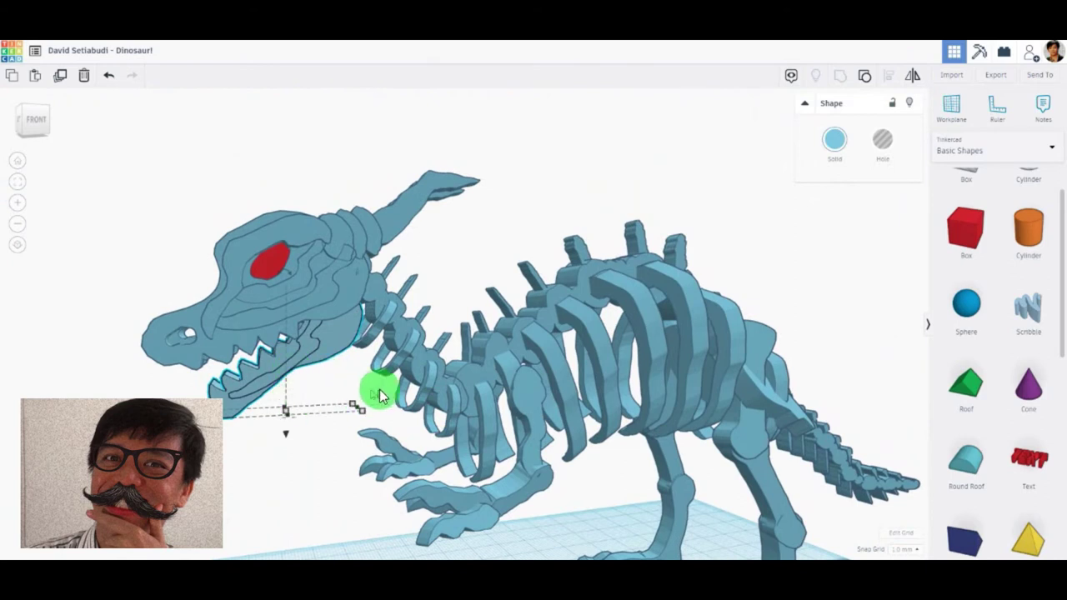
pyautogui.moveTo(379, 394); pyautogui.dragTo(324, 376, button='right')
pyautogui.moveTo(324, 376)
pyautogui.mouseDown()
pyautogui.moveTo(298, 329)
pyautogui.moveTo(309, 373)
pyautogui.mouseUp()
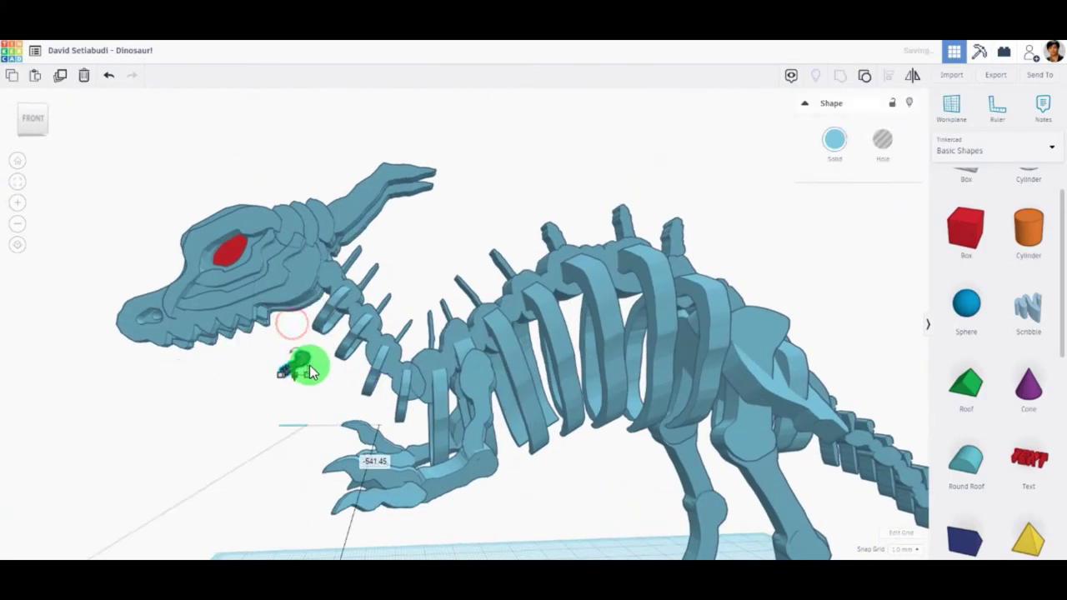
pyautogui.hotkey('ctrl', 'z')
pyautogui.moveTo(340, 381); pyautogui.dragTo(371, 442, button='right')
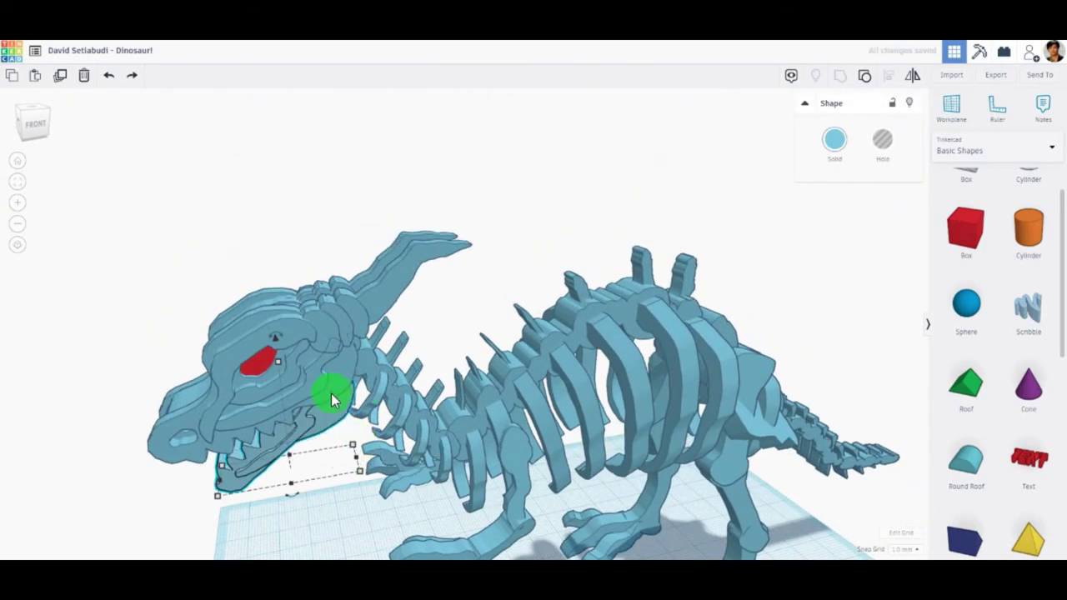
pyautogui.moveTo(331, 400)
pyautogui.mouseDown(button='right')
pyautogui.moveTo(351, 362)
pyautogui.moveTo(331, 374)
pyautogui.moveTo(440, 369)
pyautogui.moveTo(495, 388)
pyautogui.mouseUp(button='right')
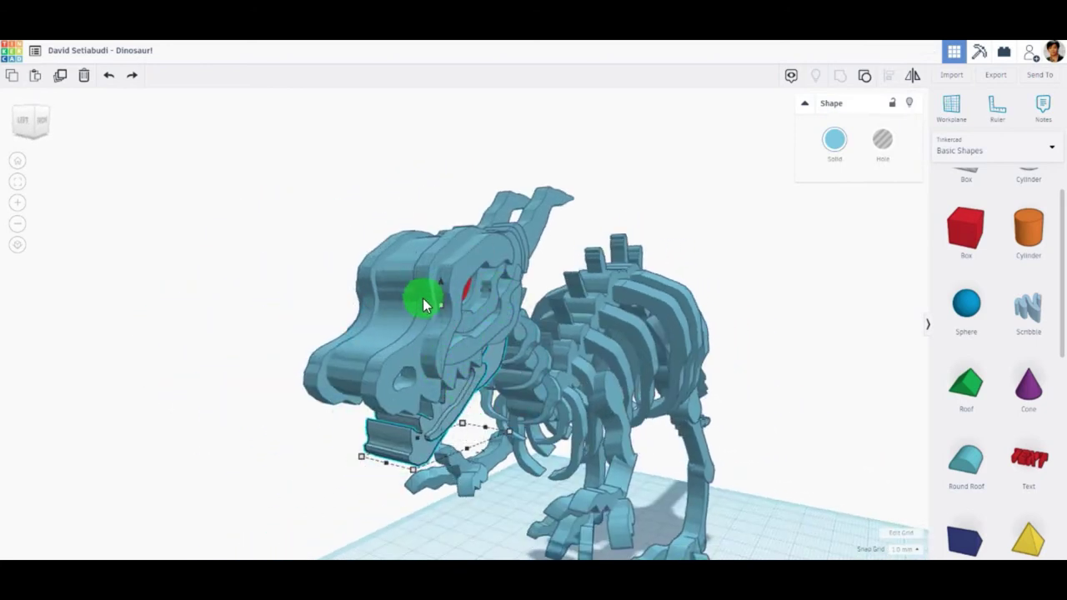
# Step: Try rotating the jaw open 22.5° and raising it, then undo the jaw rotation
pyautogui.moveTo(411, 288); pyautogui.dragTo(367, 275)
pyautogui.moveTo(367, 275); pyautogui.dragTo(476, 274, button='right')
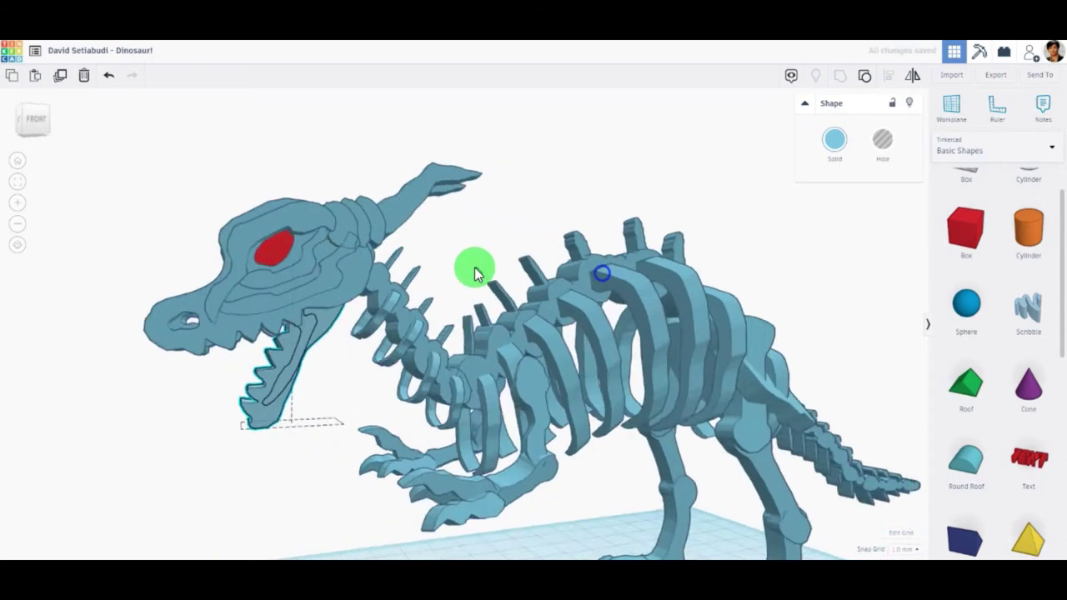
pyautogui.scroll(2, 319, 346)
pyautogui.moveTo(296, 351)
pyautogui.mouseDown()
pyautogui.moveTo(266, 263)
pyautogui.moveTo(269, 279)
pyautogui.mouseUp()
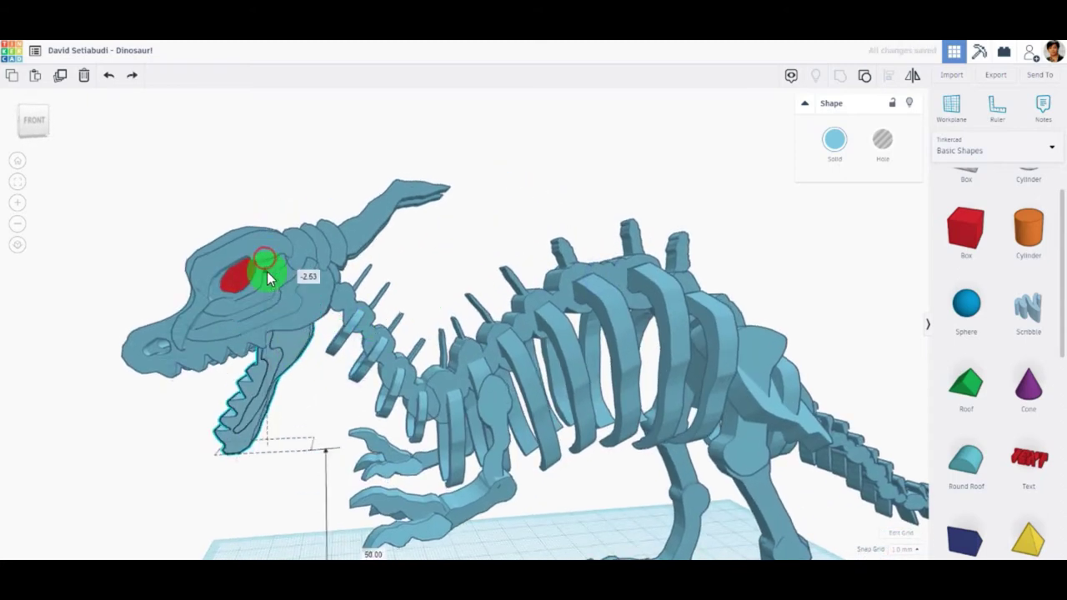
pyautogui.moveTo(269, 278)
pyautogui.mouseDown(button='right')
pyautogui.moveTo(305, 302)
pyautogui.moveTo(292, 345)
pyautogui.moveTo(326, 405)
pyautogui.moveTo(375, 409)
pyautogui.mouseUp(button='right')
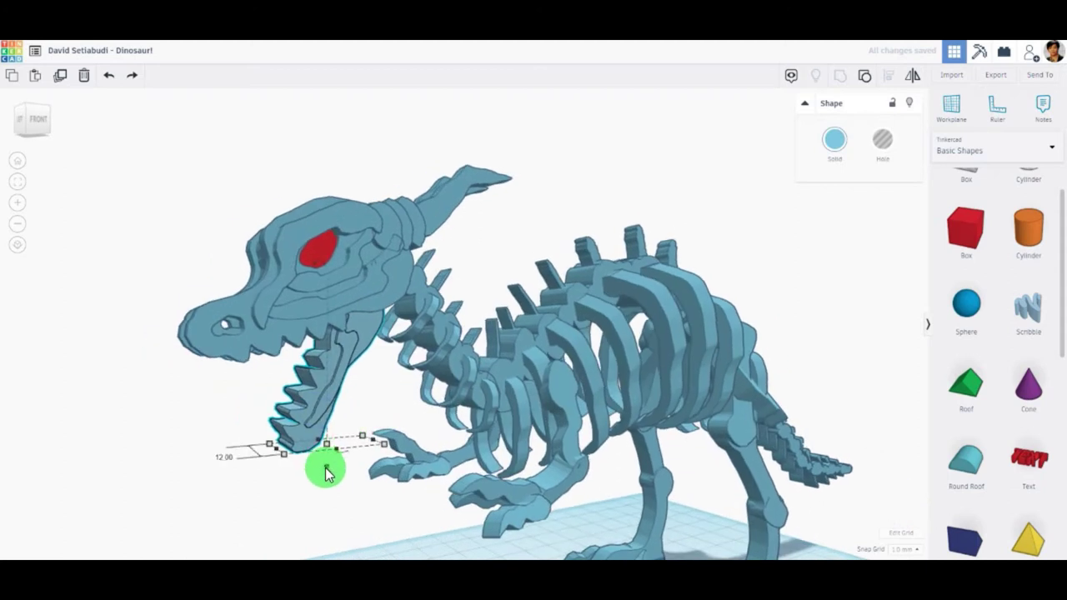
pyautogui.moveTo(325, 473); pyautogui.dragTo(323, 451)
pyautogui.moveTo(419, 406); pyautogui.dragTo(351, 400, button='right')
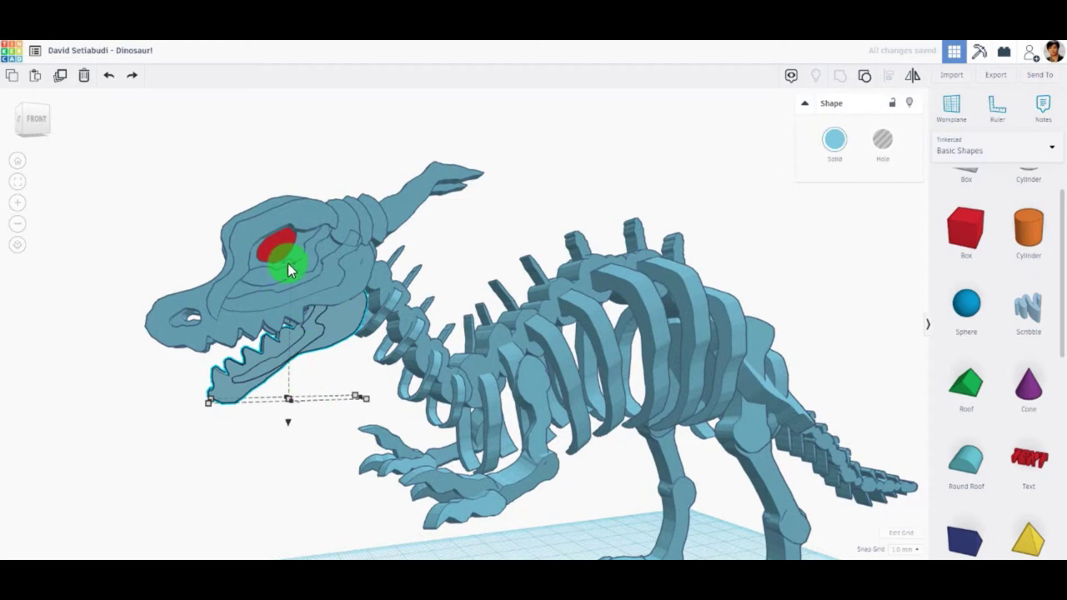
pyautogui.moveTo(288, 264)
pyautogui.mouseDown()
pyautogui.moveTo(252, 272)
pyautogui.moveTo(285, 278)
pyautogui.mouseUp()
pyautogui.hotkey('ctrl', 'z')
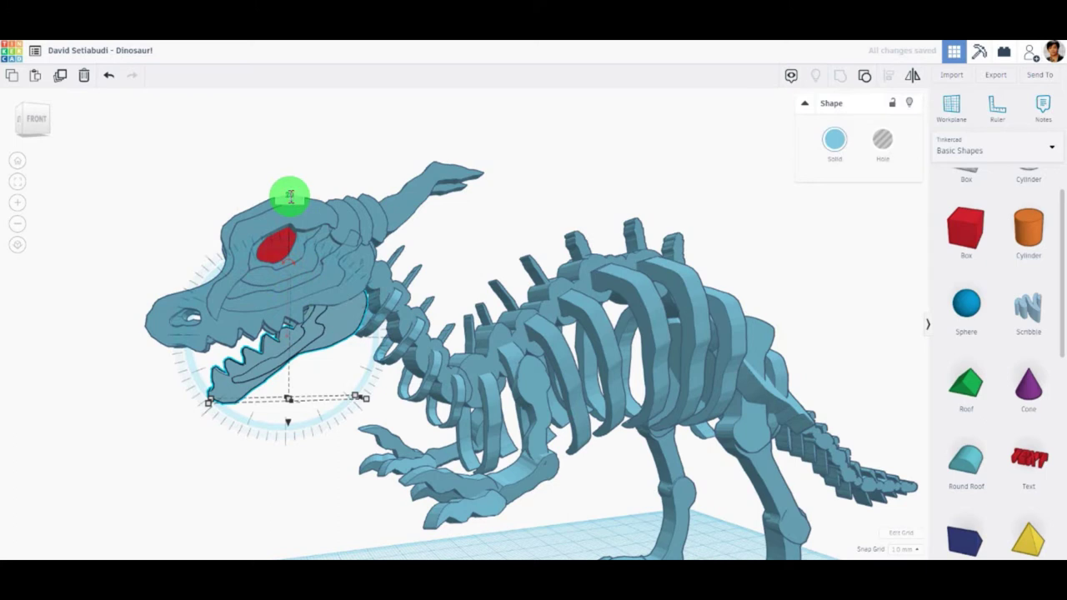
# Step: Drop a new Scribble shape onto the workplane to start a fresh drawing
pyautogui.click(479, 212)
pyautogui.moveTo(460, 229)
pyautogui.mouseDown(button='right')
pyautogui.moveTo(549, 298)
pyautogui.moveTo(586, 288)
pyautogui.moveTo(508, 224)
pyautogui.moveTo(409, 245)
pyautogui.moveTo(436, 276)
pyautogui.moveTo(660, 353)
pyautogui.moveTo(340, 245)
pyautogui.moveTo(590, 198)
pyautogui.moveTo(608, 208)
pyautogui.mouseUp(button='right')
pyautogui.moveTo(1021, 308); pyautogui.dragTo(439, 409)
pyautogui.moveTo(372, 487); pyautogui.dragTo(371, 483)
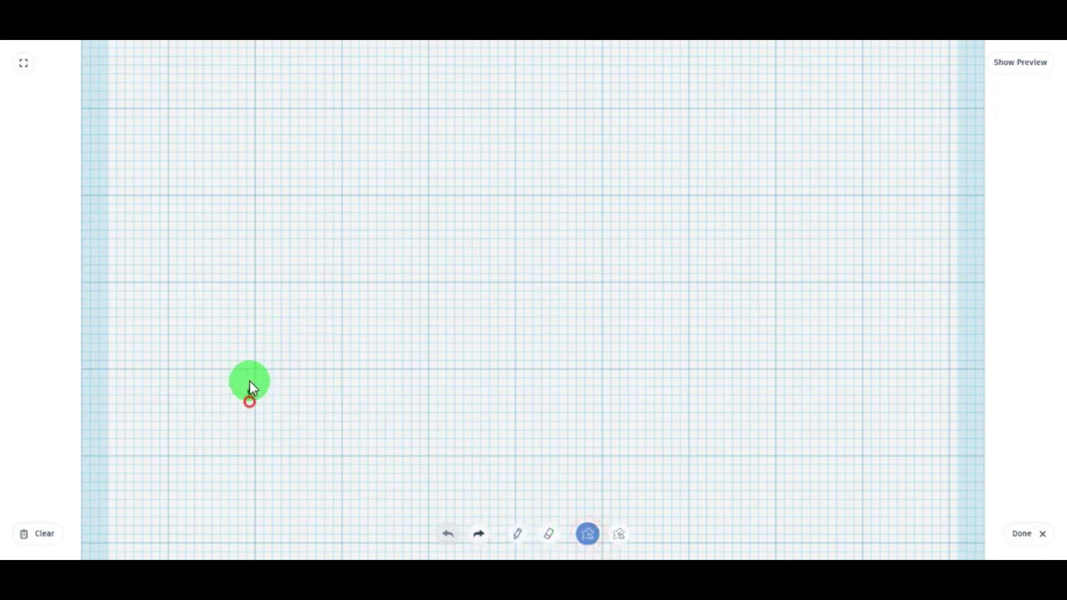
# Step: Sketch a small pointed horn, finish the drawing, and move the shape to the right
pyautogui.moveTo(274, 387); pyautogui.dragTo(255, 409)
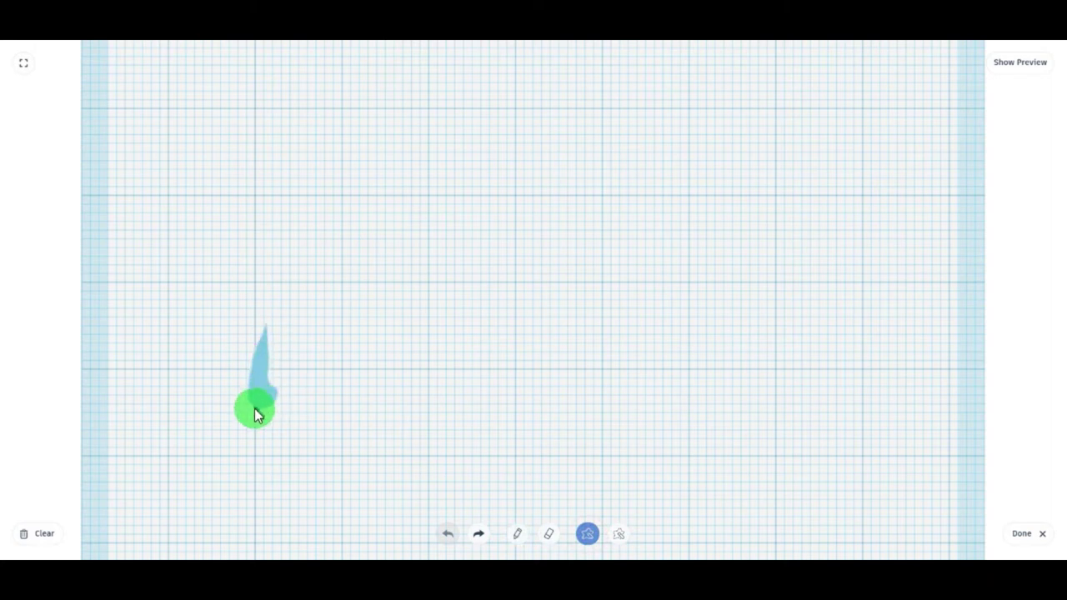
pyautogui.click(998, 524)
pyautogui.moveTo(216, 355)
pyautogui.mouseDown()
pyautogui.moveTo(548, 378)
pyautogui.moveTo(583, 340)
pyautogui.moveTo(565, 340)
pyautogui.moveTo(642, 345)
pyautogui.moveTo(593, 372)
pyautogui.mouseUp()
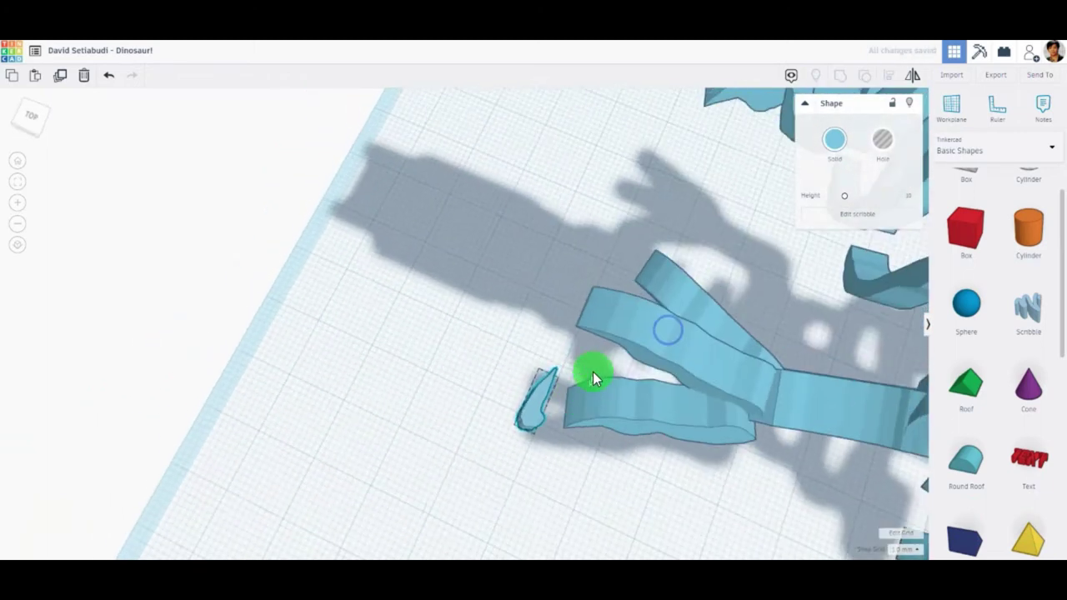
# Step: Stand the horn shape upright and lift it up to the dinosaur's head
pyautogui.moveTo(593, 372); pyautogui.dragTo(606, 352, button='right')
pyautogui.moveTo(544, 359)
pyautogui.mouseDown()
pyautogui.moveTo(514, 403)
pyautogui.moveTo(545, 389)
pyautogui.mouseUp()
pyautogui.click(500, 409)
pyautogui.moveTo(496, 411)
pyautogui.mouseDown(button='right')
pyautogui.moveTo(657, 395)
pyautogui.moveTo(560, 317)
pyautogui.moveTo(584, 291)
pyautogui.moveTo(447, 535)
pyautogui.mouseUp(button='right')
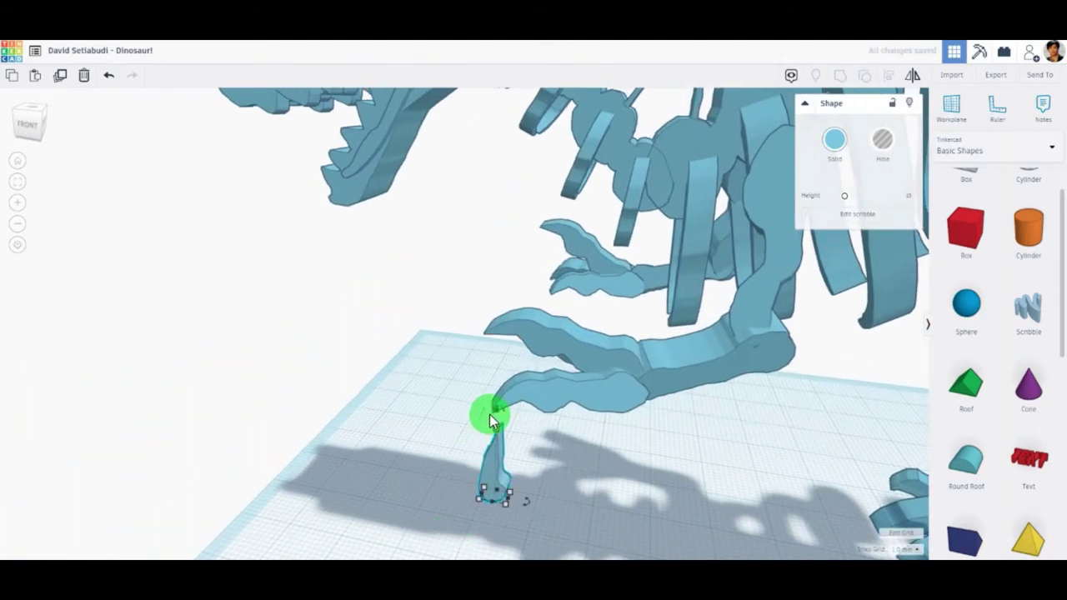
pyautogui.moveTo(490, 414); pyautogui.dragTo(438, 205)
pyautogui.scroll(-5, 446, 304)
pyautogui.moveTo(443, 297); pyautogui.dragTo(719, 407, button='middle')
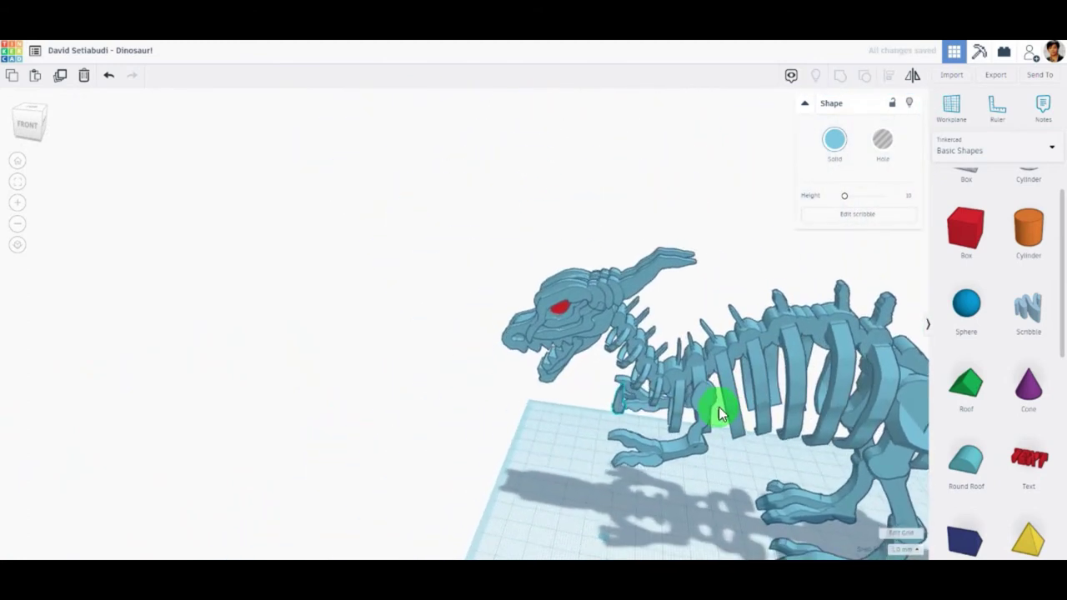
pyautogui.scroll(5, 707, 409)
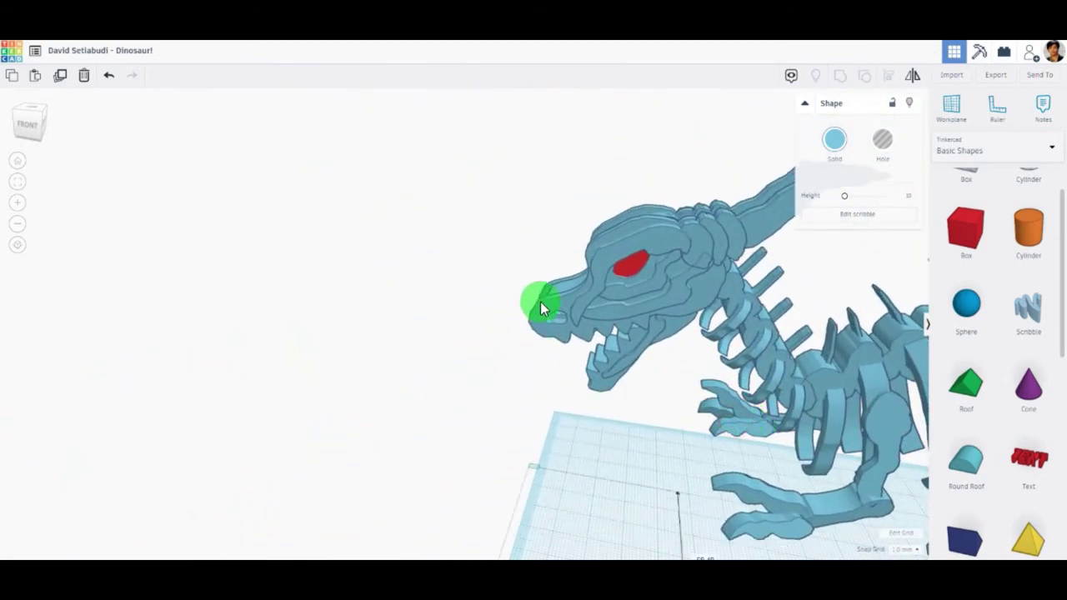
# Step: Position the horn on the snout and tilt it about 23 degrees
pyautogui.moveTo(552, 375); pyautogui.dragTo(547, 238)
pyautogui.moveTo(548, 238)
pyautogui.mouseDown(button='right')
pyautogui.moveTo(829, 340)
pyautogui.moveTo(567, 283)
pyautogui.moveTo(590, 231)
pyautogui.mouseUp(button='right')
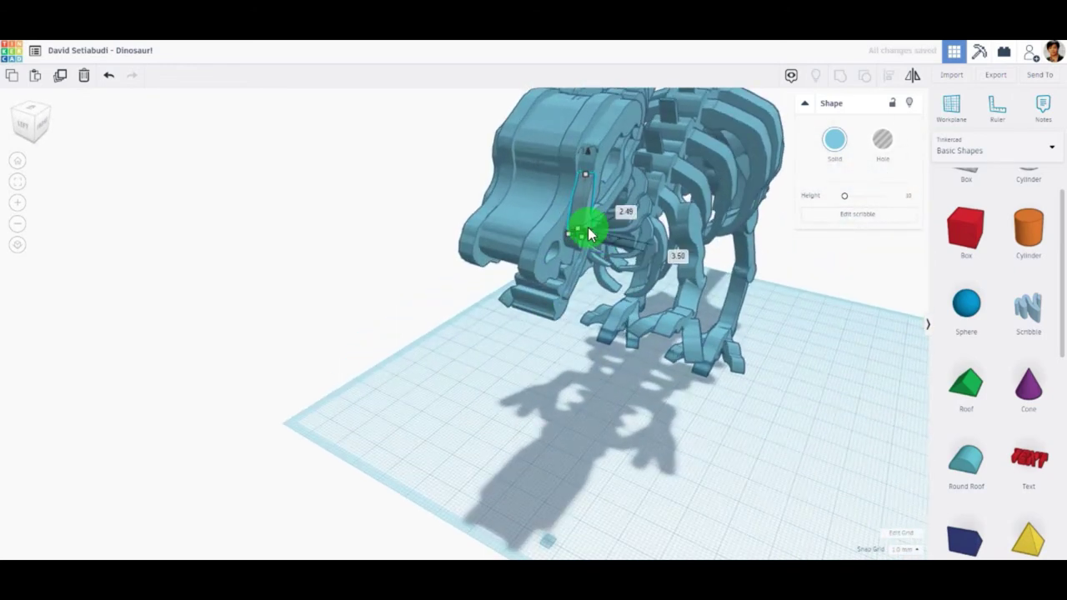
pyautogui.moveTo(590, 231)
pyautogui.mouseDown()
pyautogui.moveTo(517, 210)
pyautogui.moveTo(655, 253)
pyautogui.mouseUp()
pyautogui.scroll(5, 602, 303)
pyautogui.moveTo(655, 253)
pyautogui.mouseDown(button='right')
pyautogui.moveTo(602, 303)
pyautogui.moveTo(726, 372)
pyautogui.moveTo(644, 319)
pyautogui.moveTo(702, 328)
pyautogui.moveTo(476, 253)
pyautogui.moveTo(499, 406)
pyautogui.moveTo(584, 309)
pyautogui.moveTo(572, 340)
pyautogui.mouseUp(button='right')
pyautogui.scroll(-5, 599, 296)
pyautogui.scroll(5, 442, 260)
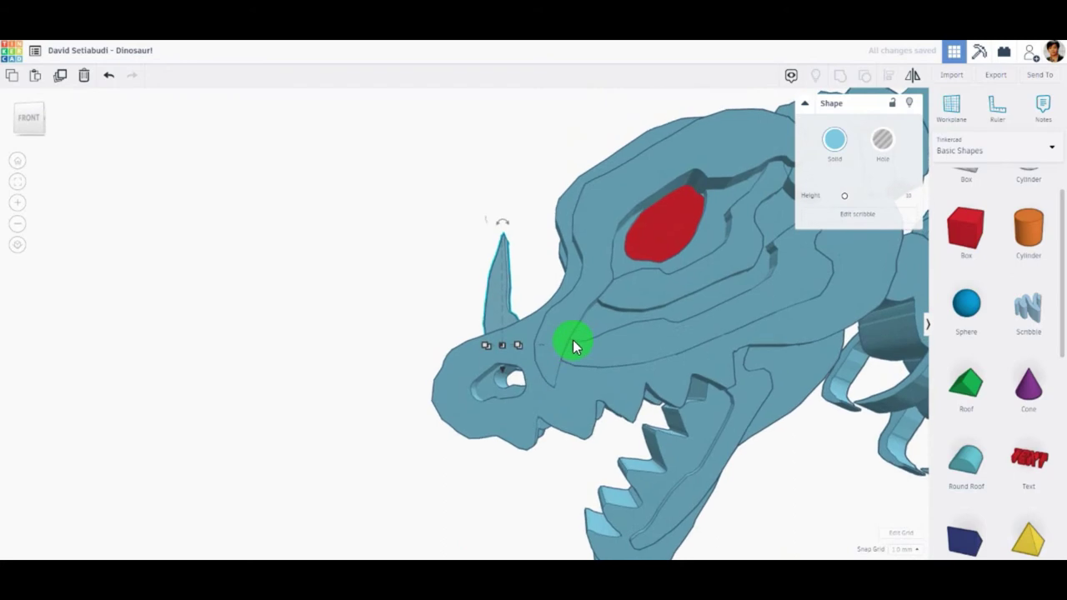
pyautogui.moveTo(502, 285)
pyautogui.mouseDown(button='right')
pyautogui.moveTo(507, 305)
pyautogui.moveTo(542, 233)
pyautogui.moveTo(512, 358)
pyautogui.mouseUp(button='right')
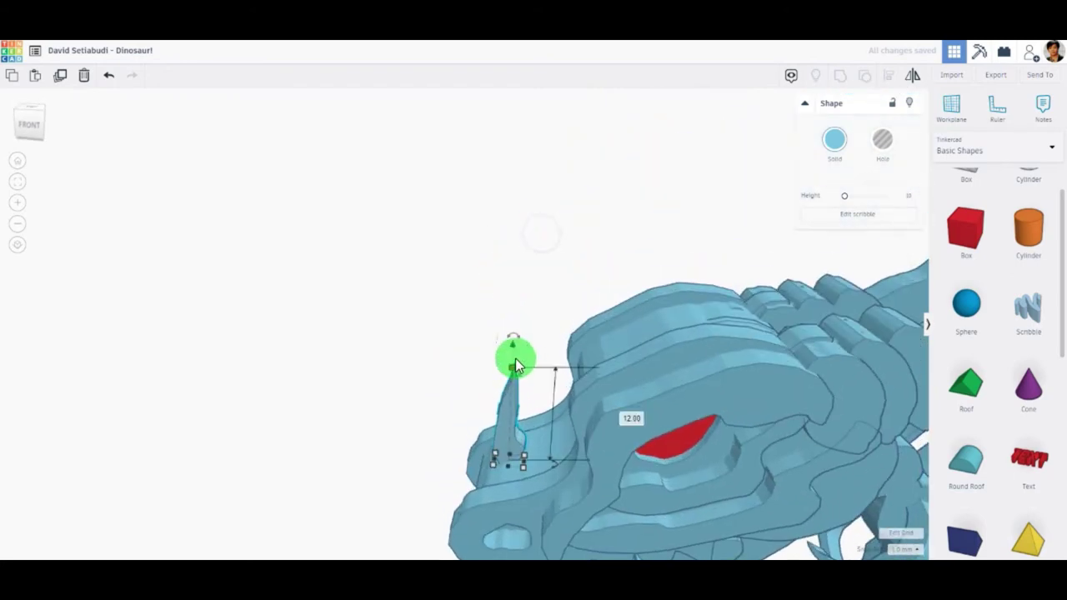
pyautogui.moveTo(514, 340); pyautogui.dragTo(524, 443)
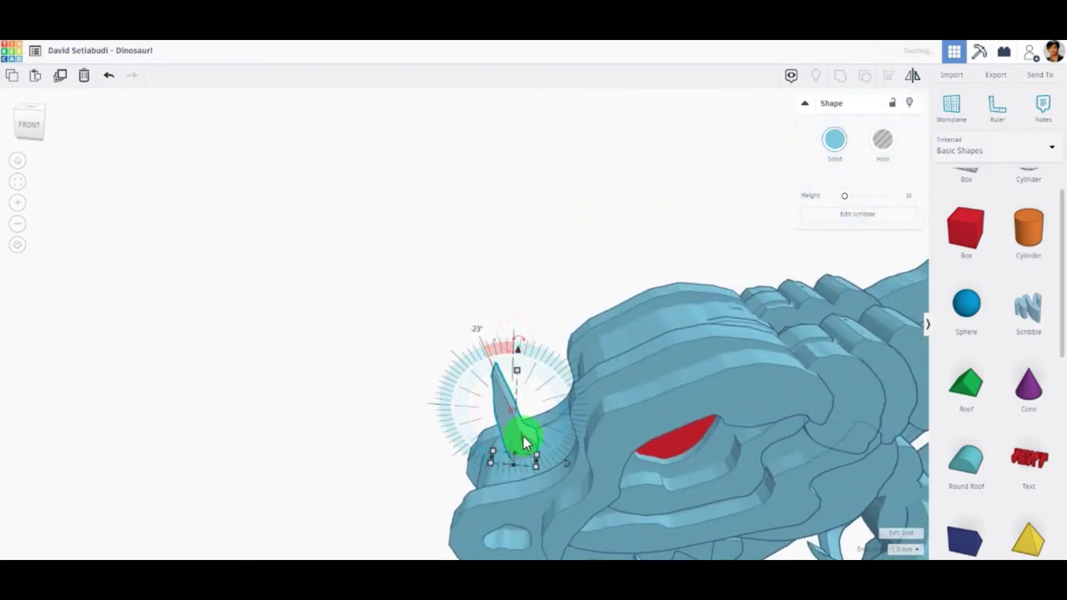
pyautogui.moveTo(476, 429)
pyautogui.mouseDown(button='right')
pyautogui.moveTo(536, 360)
pyautogui.moveTo(492, 221)
pyautogui.moveTo(412, 416)
pyautogui.moveTo(577, 221)
pyautogui.moveTo(523, 311)
pyautogui.mouseUp(button='right')
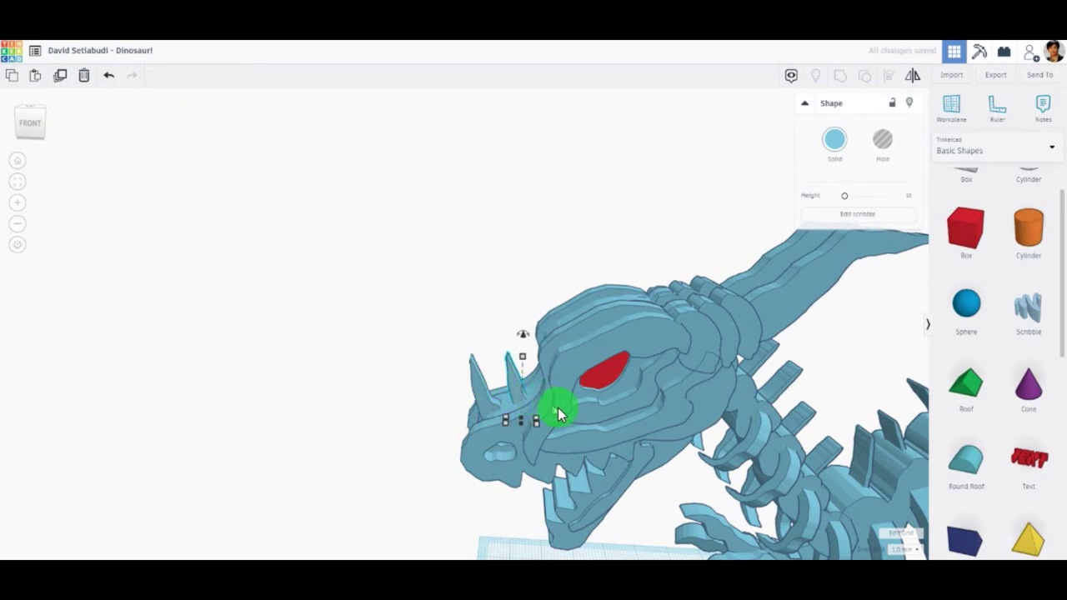
pyautogui.moveTo(559, 415)
pyautogui.mouseDown(button='right')
pyautogui.moveTo(614, 427)
pyautogui.moveTo(648, 369)
pyautogui.moveTo(600, 328)
pyautogui.moveTo(559, 340)
pyautogui.mouseUp(button='right')
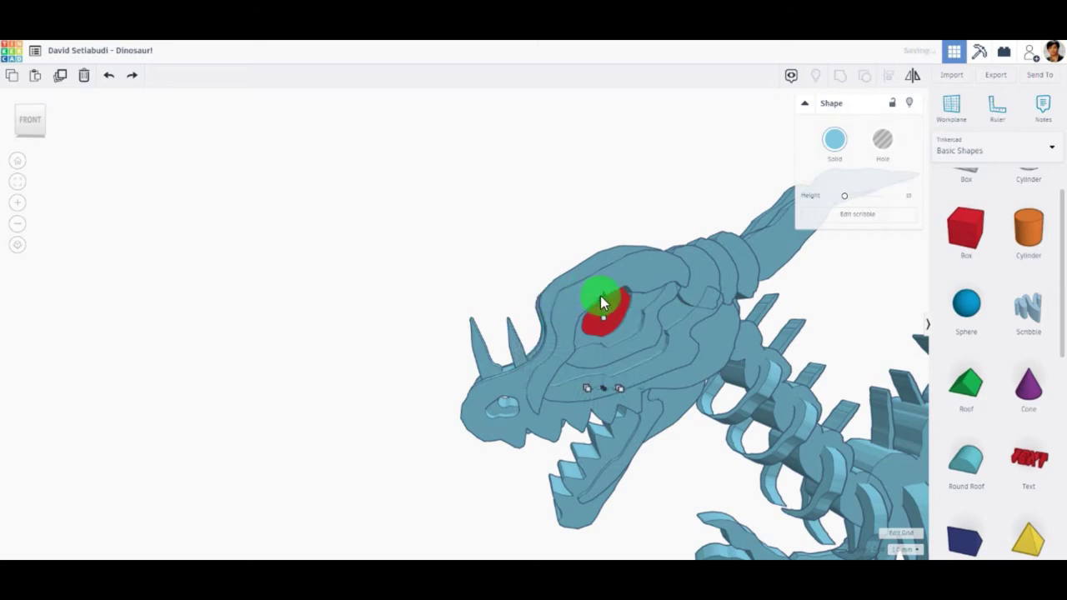
# Step: Raise a horn onto the skull, nudge it left, and place a duplicate beside it
pyautogui.moveTo(603, 300); pyautogui.dragTo(614, 185)
pyautogui.moveTo(727, 237)
pyautogui.mouseDown(button='right')
pyautogui.moveTo(739, 295)
pyautogui.moveTo(676, 348)
pyautogui.mouseUp(button='right')
pyautogui.moveTo(578, 367)
pyautogui.mouseDown(button='right')
pyautogui.moveTo(738, 309)
pyautogui.moveTo(641, 290)
pyautogui.mouseUp(button='right')
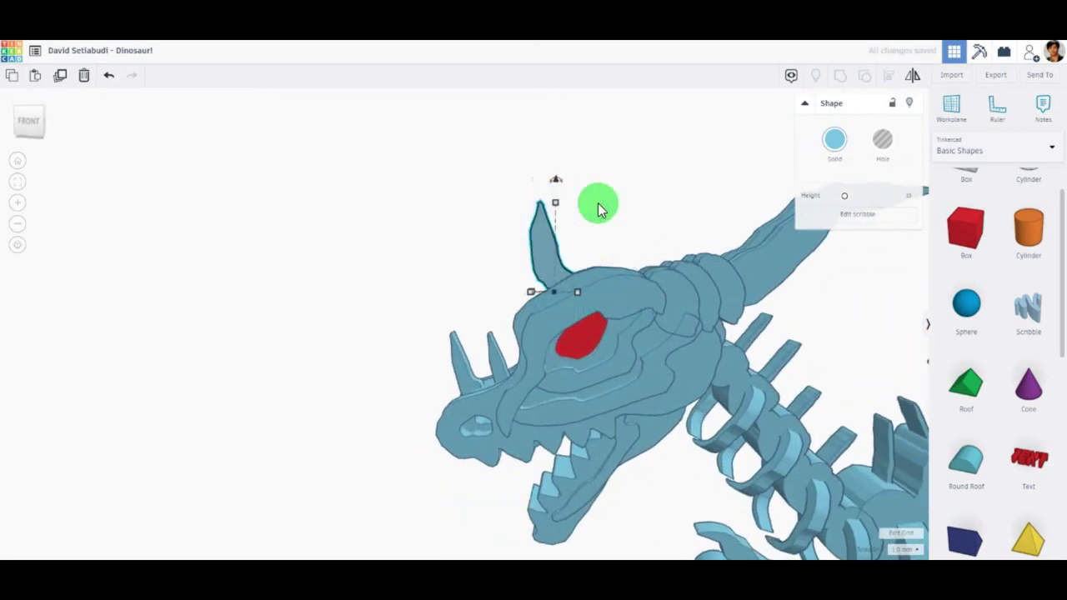
pyautogui.press('Left')
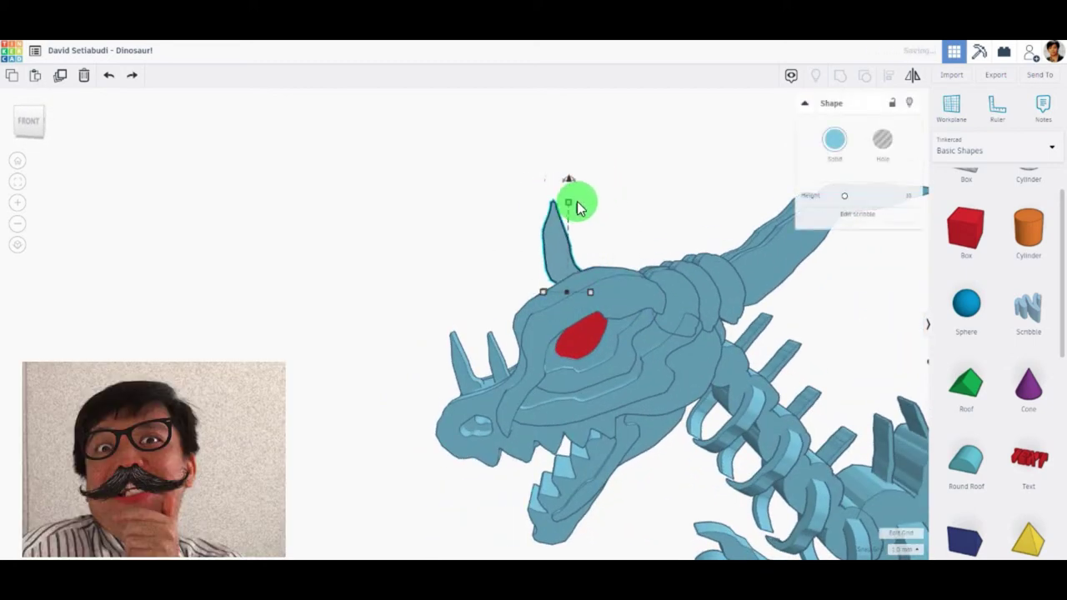
pyautogui.moveTo(577, 206)
pyautogui.mouseDown(button='right')
pyautogui.moveTo(633, 253)
pyautogui.moveTo(599, 331)
pyautogui.mouseUp(button='right')
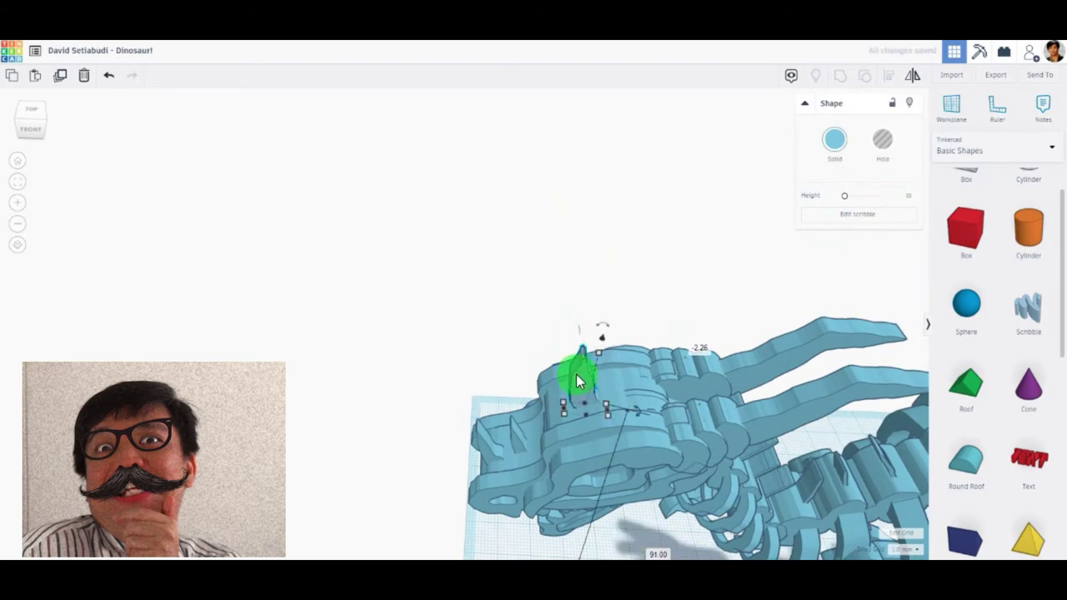
pyautogui.moveTo(553, 380)
pyautogui.mouseDown(button='right')
pyautogui.moveTo(648, 290)
pyautogui.moveTo(582, 304)
pyautogui.mouseUp(button='right')
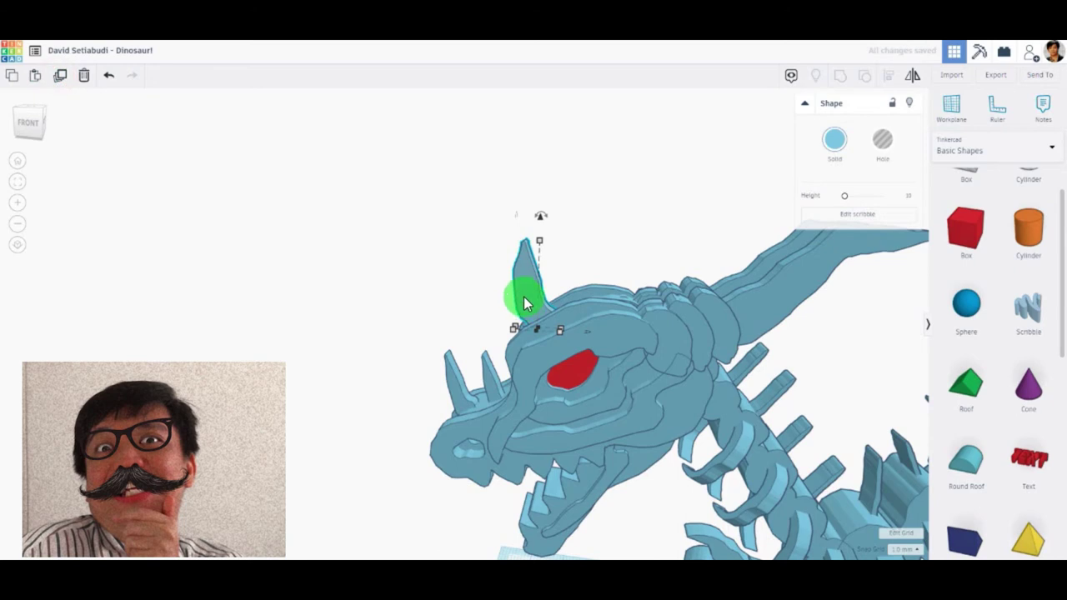
pyautogui.hotkey('ctrl', 'd')
pyautogui.press('Right')
pyautogui.press('Right')
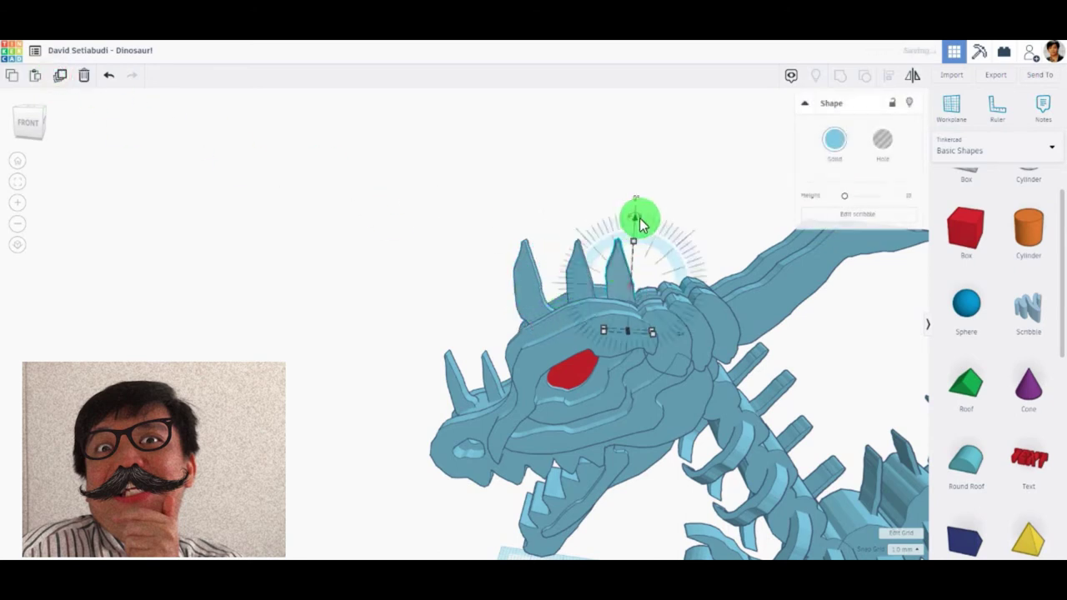
pyautogui.moveTo(664, 213)
pyautogui.mouseDown(button='right')
pyautogui.moveTo(643, 193)
pyautogui.moveTo(672, 200)
pyautogui.moveTo(786, 291)
pyautogui.moveTo(857, 239)
pyautogui.moveTo(744, 274)
pyautogui.mouseUp(button='right')
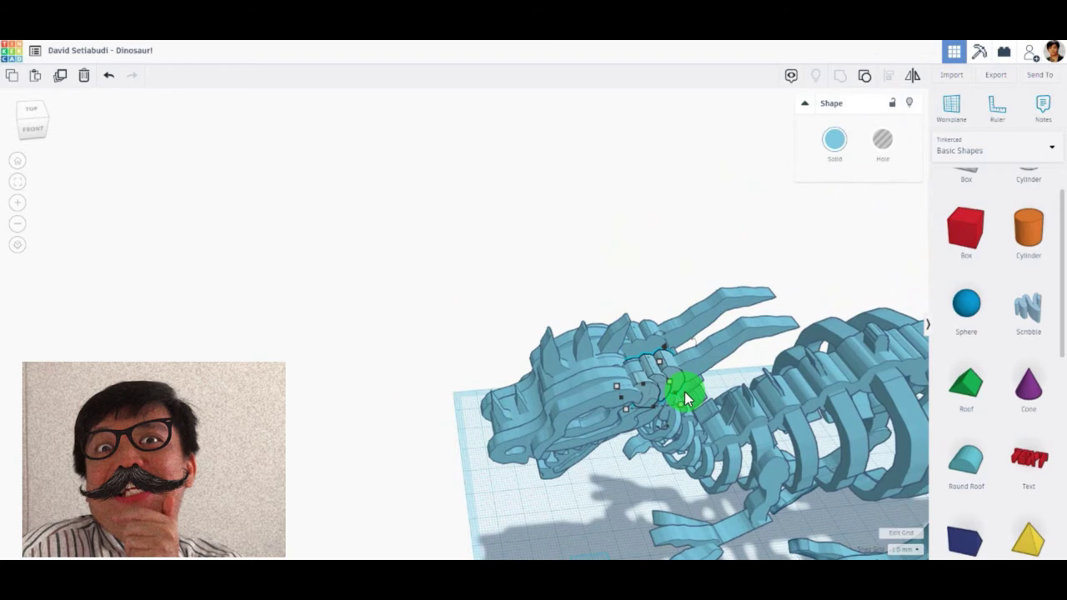
# Step: Tilt the long crest piece behind the head back to about -45°
pyautogui.scroll(3, 726, 399)
pyautogui.moveTo(817, 409); pyautogui.dragTo(773, 457, button='right')
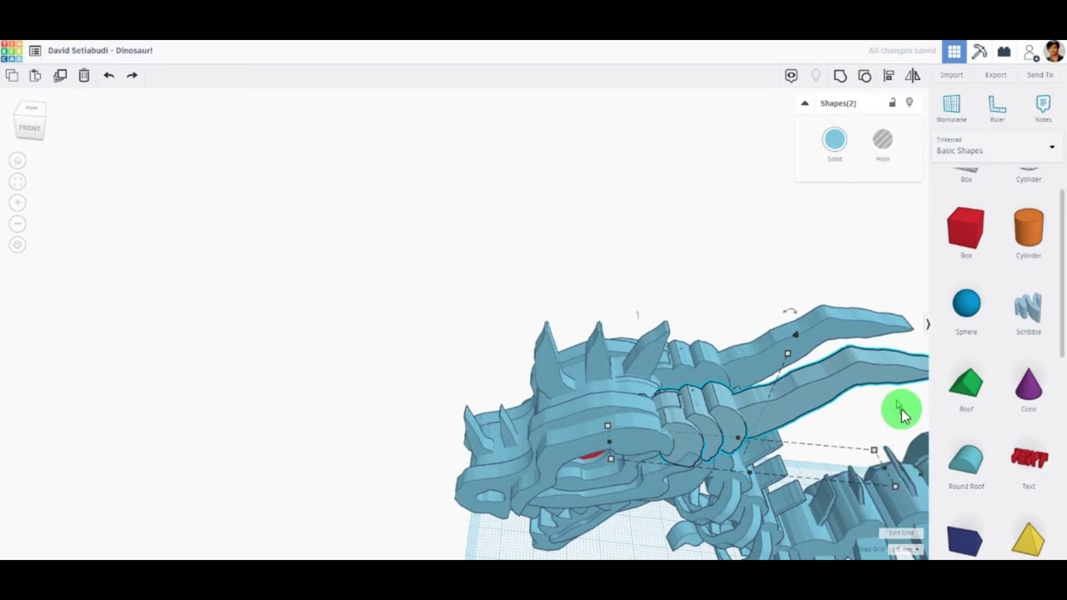
pyautogui.moveTo(901, 410); pyautogui.dragTo(638, 421, button='middle')
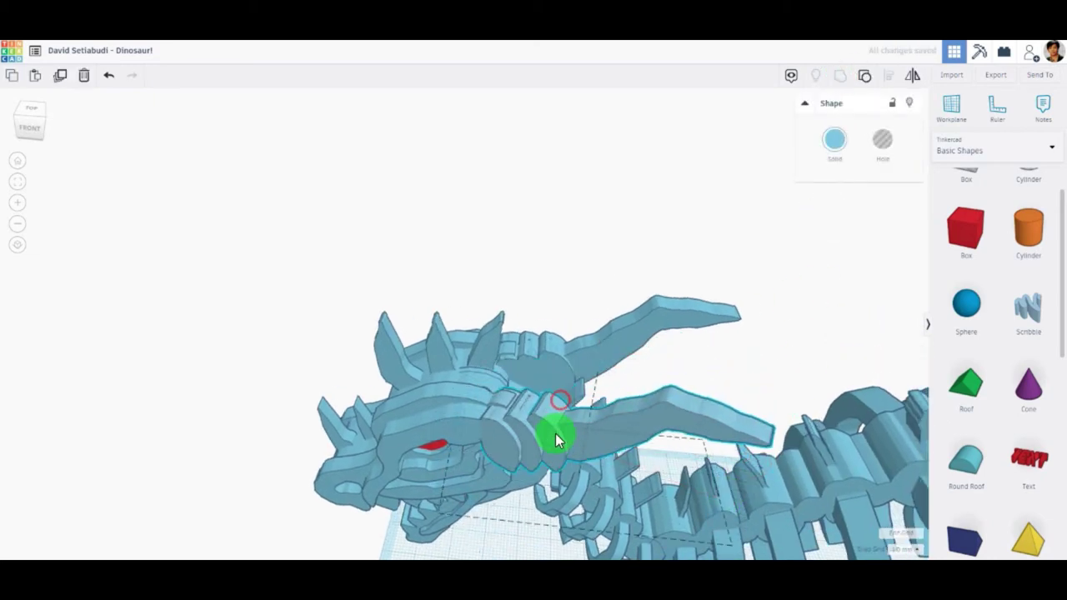
pyautogui.moveTo(632, 386)
pyautogui.mouseDown(button='right')
pyautogui.moveTo(667, 376)
pyautogui.moveTo(624, 464)
pyautogui.mouseUp(button='right')
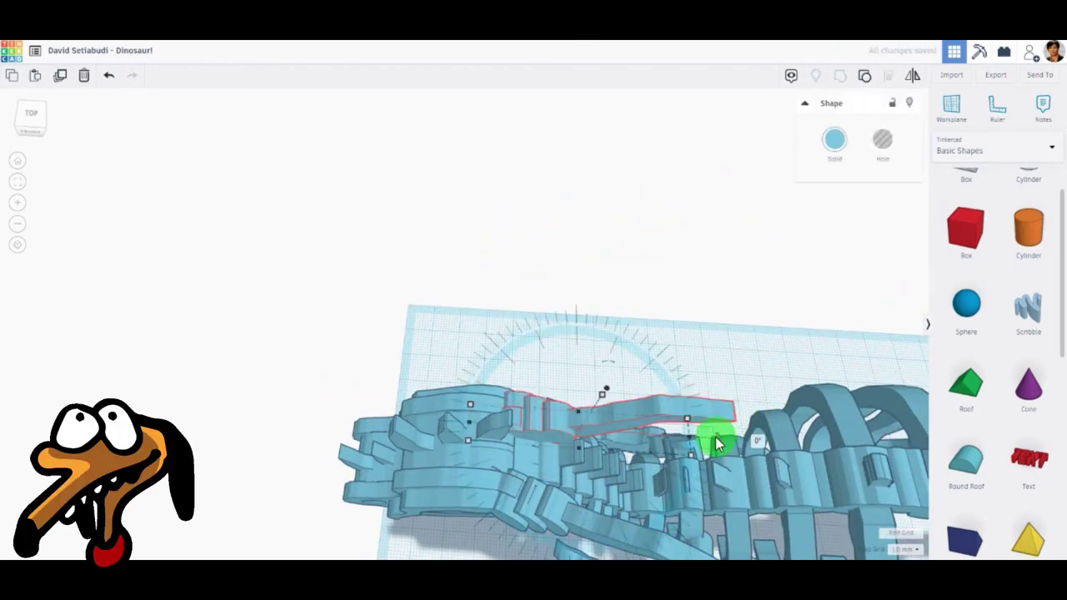
pyautogui.moveTo(605, 420); pyautogui.dragTo(606, 413)
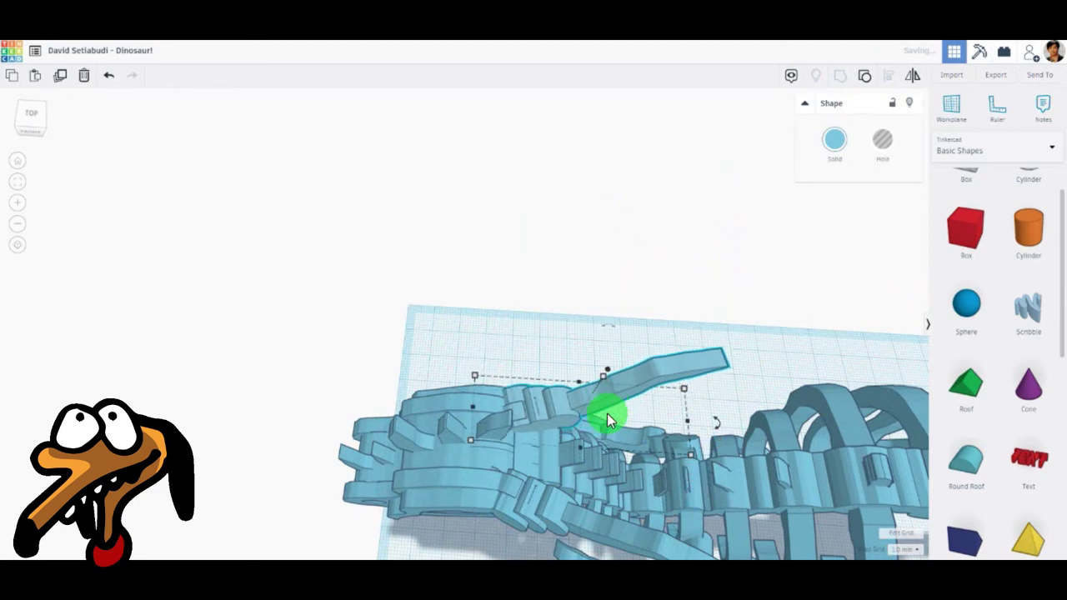
pyautogui.moveTo(614, 408)
pyautogui.mouseDown(button='right')
pyautogui.moveTo(876, 438)
pyautogui.moveTo(669, 265)
pyautogui.mouseUp(button='right')
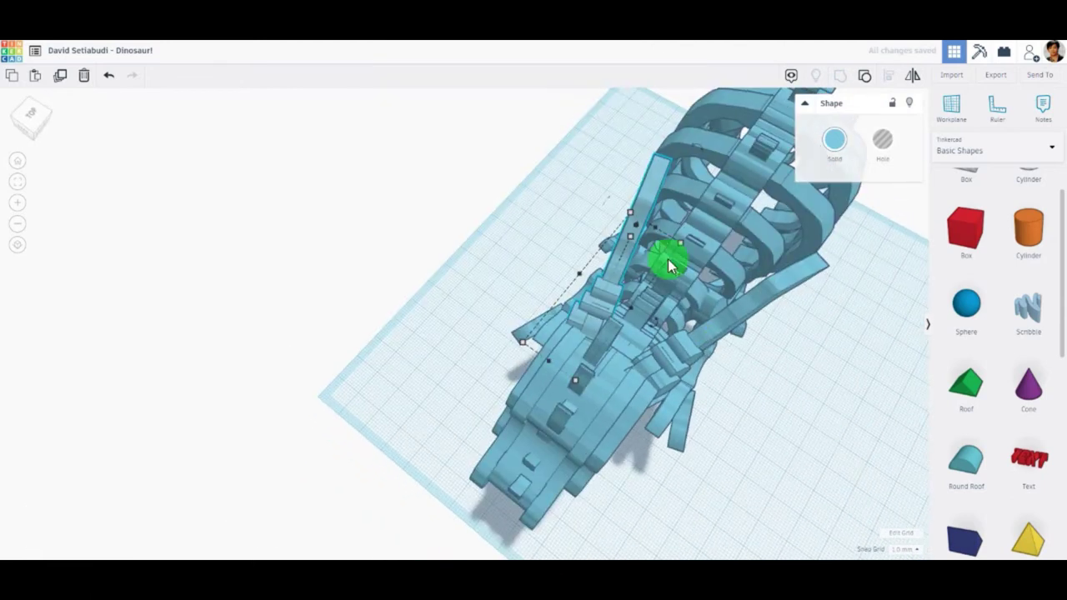
pyautogui.moveTo(656, 329); pyautogui.dragTo(664, 329, button='right')
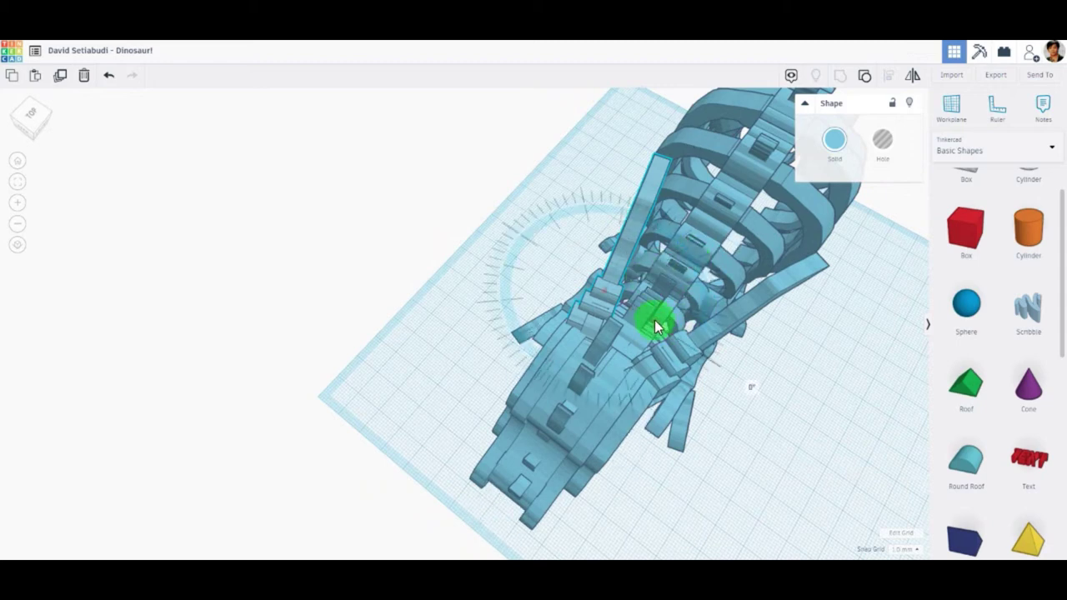
pyautogui.moveTo(673, 318)
pyautogui.mouseDown()
pyautogui.moveTo(668, 342)
pyautogui.moveTo(673, 304)
pyautogui.moveTo(658, 305)
pyautogui.mouseUp()
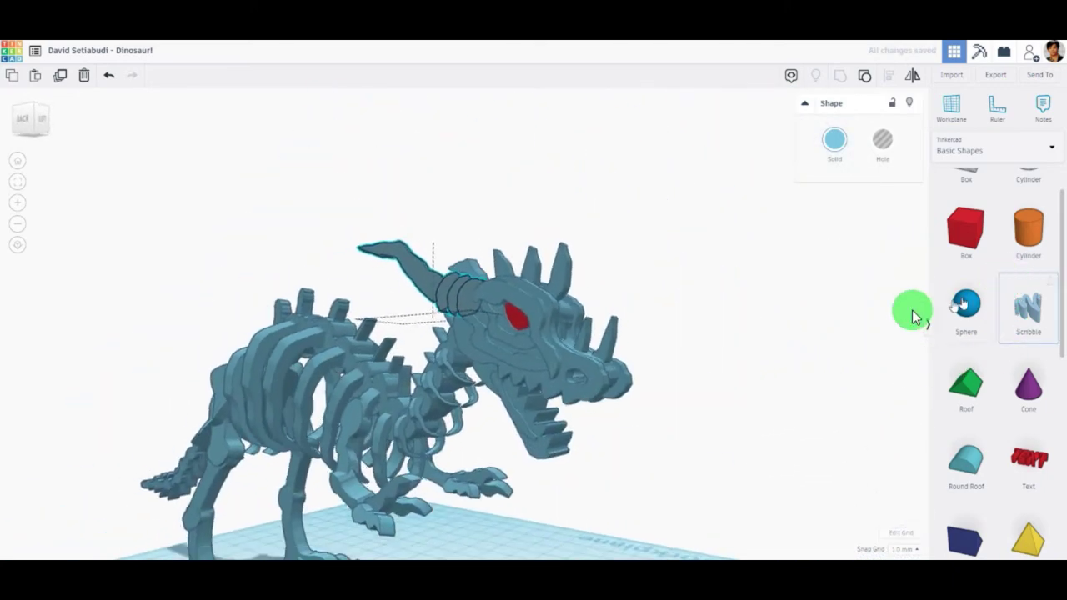
# Step: Zoom out to show the whole dinosaur and select all its parts
pyautogui.moveTo(912, 310)
pyautogui.mouseDown(button='right')
pyautogui.moveTo(680, 387)
pyautogui.moveTo(463, 315)
pyautogui.moveTo(419, 313)
pyautogui.moveTo(487, 340)
pyautogui.moveTo(476, 440)
pyautogui.moveTo(743, 386)
pyautogui.moveTo(721, 369)
pyautogui.moveTo(614, 369)
pyautogui.mouseUp(button='right')
pyautogui.scroll(3, 762, 420)
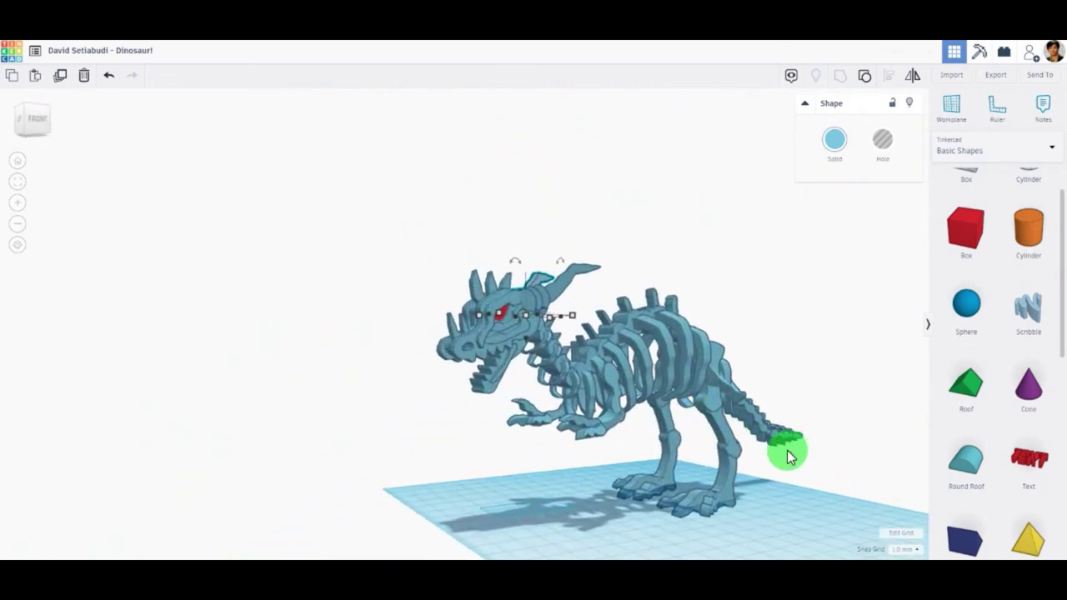
pyautogui.moveTo(819, 375); pyautogui.dragTo(704, 403, button='right')
pyautogui.scroll(-2, 719, 417)
pyautogui.scroll(2, 719, 429)
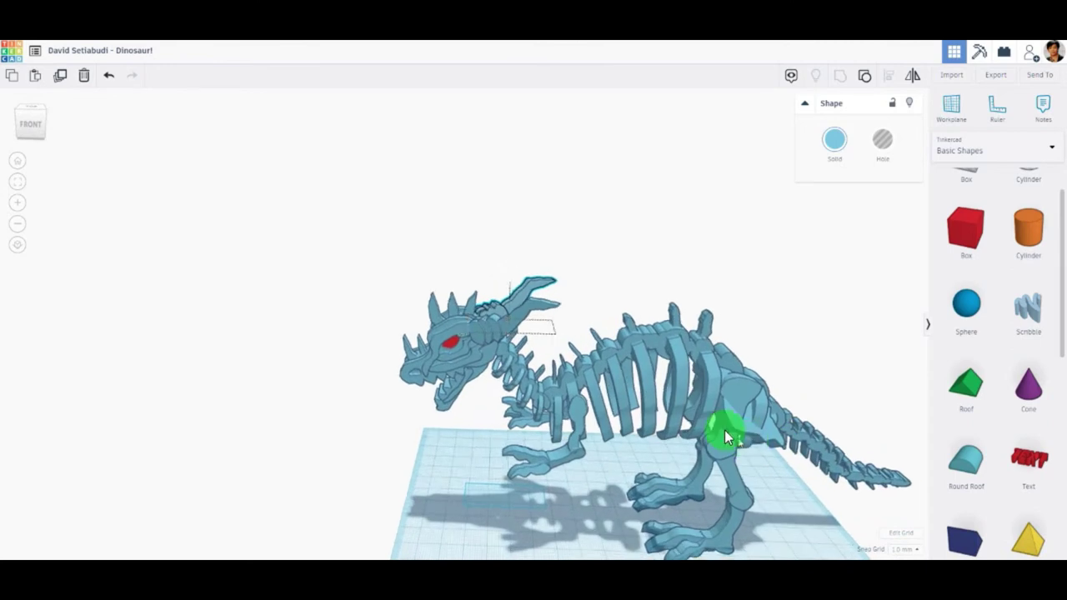
pyautogui.scroll(2, 504, 375)
pyautogui.hotkey('ctrl', 'a')
pyautogui.moveTo(504, 375)
pyautogui.mouseDown(button='right')
pyautogui.moveTo(626, 405)
pyautogui.moveTo(571, 337)
pyautogui.mouseUp(button='right')
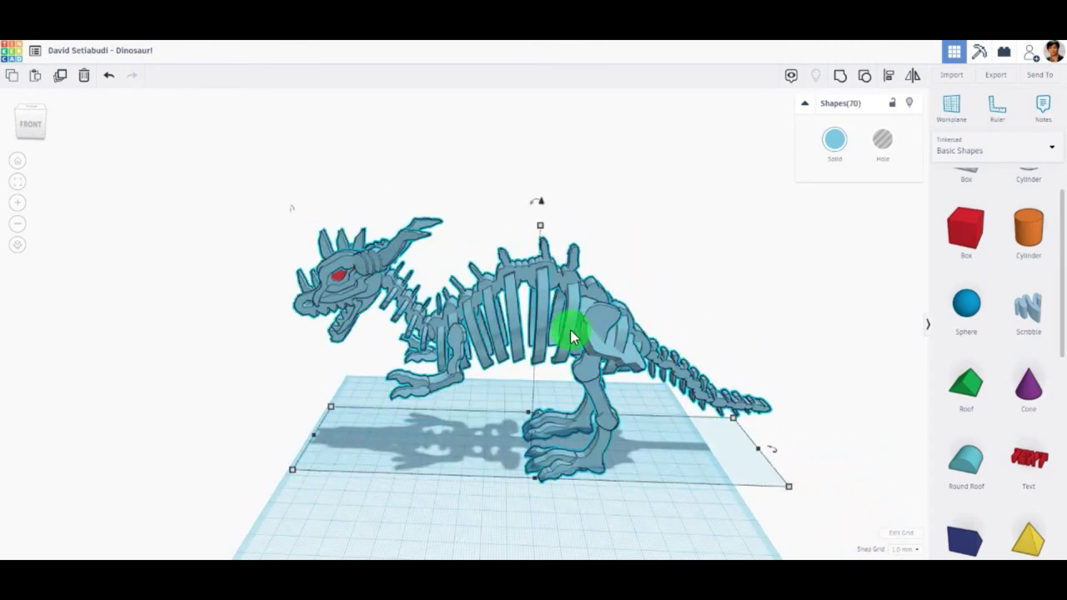
# Step: Undo the trial red colour and colour all dinosaur parts light grey
pyautogui.click(817, 239)
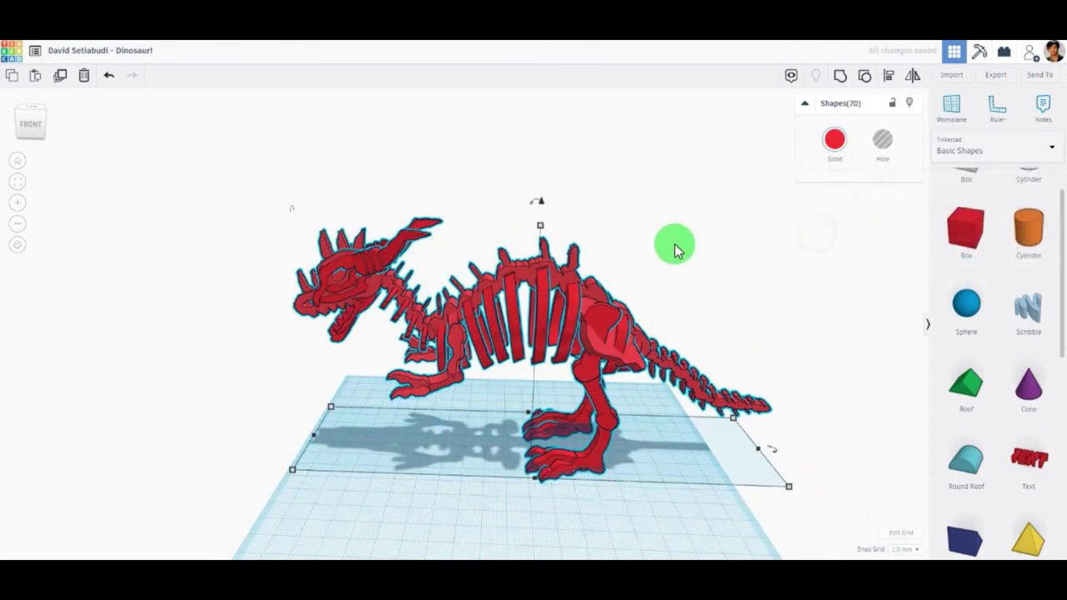
pyautogui.click(675, 247)
pyautogui.moveTo(614, 286)
pyautogui.mouseDown(button='right')
pyautogui.moveTo(689, 248)
pyautogui.moveTo(858, 256)
pyautogui.moveTo(627, 265)
pyautogui.mouseUp(button='right')
pyautogui.hotkey('ctrl', 'z')
pyautogui.hotkey('ctrl', 'a')
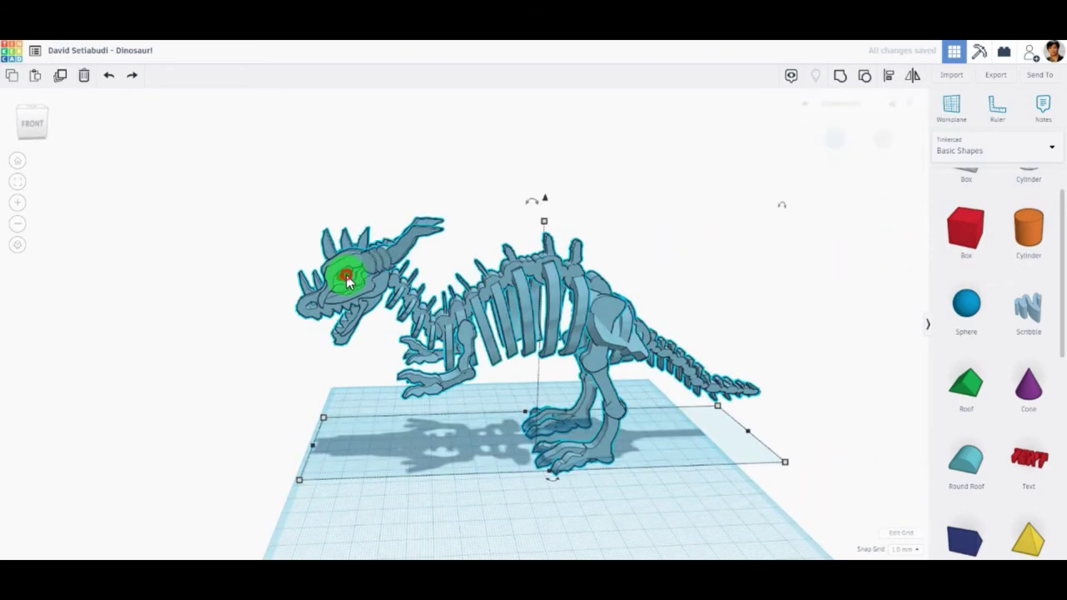
pyautogui.click(998, 225)
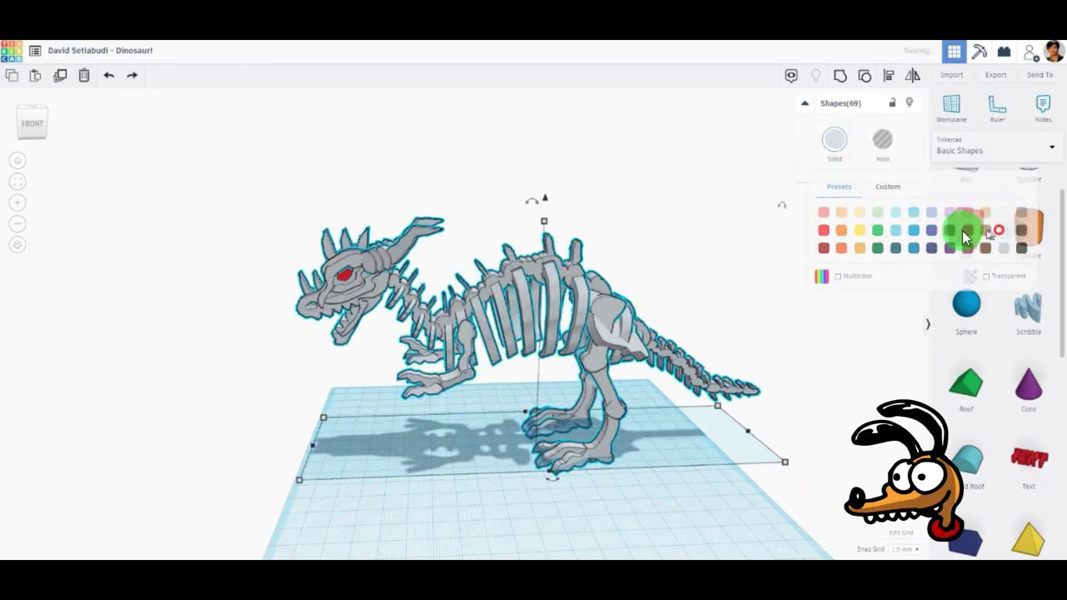
pyautogui.click(647, 226)
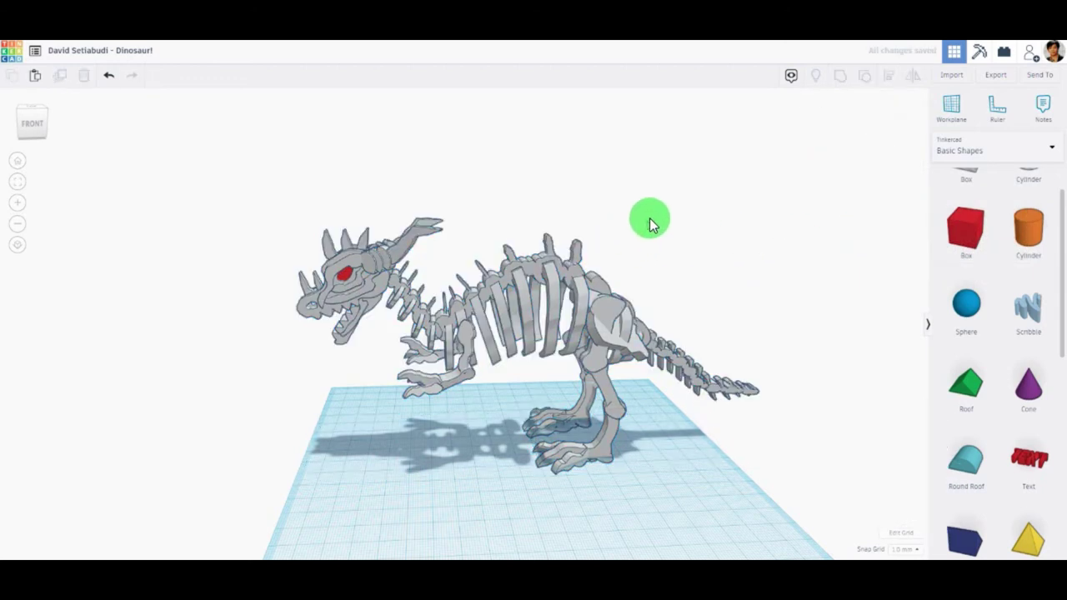
# Step: Orbit and zoom to inspect the grey skeleton from behind and the side
pyautogui.moveTo(650, 223)
pyautogui.mouseDown(button='right')
pyautogui.moveTo(703, 229)
pyautogui.moveTo(467, 381)
pyautogui.moveTo(705, 389)
pyautogui.moveTo(771, 358)
pyautogui.moveTo(581, 357)
pyautogui.mouseUp(button='right')
pyautogui.moveTo(497, 356)
pyautogui.mouseDown(button='right')
pyautogui.moveTo(410, 324)
pyautogui.moveTo(309, 400)
pyautogui.moveTo(309, 422)
pyautogui.moveTo(672, 362)
pyautogui.moveTo(492, 345)
pyautogui.moveTo(197, 353)
pyautogui.moveTo(641, 370)
pyautogui.moveTo(361, 369)
pyautogui.moveTo(720, 401)
pyautogui.moveTo(619, 386)
pyautogui.moveTo(626, 362)
pyautogui.moveTo(678, 353)
pyautogui.moveTo(624, 362)
pyautogui.mouseUp(button='right')
pyautogui.scroll(2, 557, 380)
pyautogui.scroll(2, 630, 369)
pyautogui.scroll(2, 472, 345)
pyautogui.scroll(2, 705, 357)
pyautogui.scroll(3, 678, 353)
pyautogui.scroll(3, 625, 362)
pyautogui.scroll(2, 534, 338)
pyautogui.moveTo(533, 338)
pyautogui.mouseDown(button='right')
pyautogui.moveTo(460, 409)
pyautogui.moveTo(595, 369)
pyautogui.moveTo(738, 381)
pyautogui.moveTo(696, 350)
pyautogui.moveTo(609, 369)
pyautogui.moveTo(678, 357)
pyautogui.moveTo(784, 376)
pyautogui.moveTo(591, 400)
pyautogui.moveTo(369, 353)
pyautogui.moveTo(285, 357)
pyautogui.moveTo(561, 353)
pyautogui.moveTo(403, 391)
pyautogui.moveTo(405, 400)
pyautogui.moveTo(603, 389)
pyautogui.moveTo(447, 231)
pyautogui.mouseUp(button='right')
# Step: Select all parts and orbit to look along the tail from behind
pyautogui.hotkey('ctrl', 'a')
pyautogui.scroll(3, 461, 288)
pyautogui.scroll(-3, 461, 287)
pyautogui.moveTo(466, 158)
pyautogui.mouseDown(button='right')
pyautogui.moveTo(534, 274)
pyautogui.moveTo(526, 364)
pyautogui.mouseUp(button='right')
pyautogui.moveTo(382, 465)
pyautogui.mouseDown(button='right')
pyautogui.moveTo(595, 440)
pyautogui.moveTo(429, 460)
pyautogui.moveTo(517, 198)
pyautogui.mouseUp(button='right')
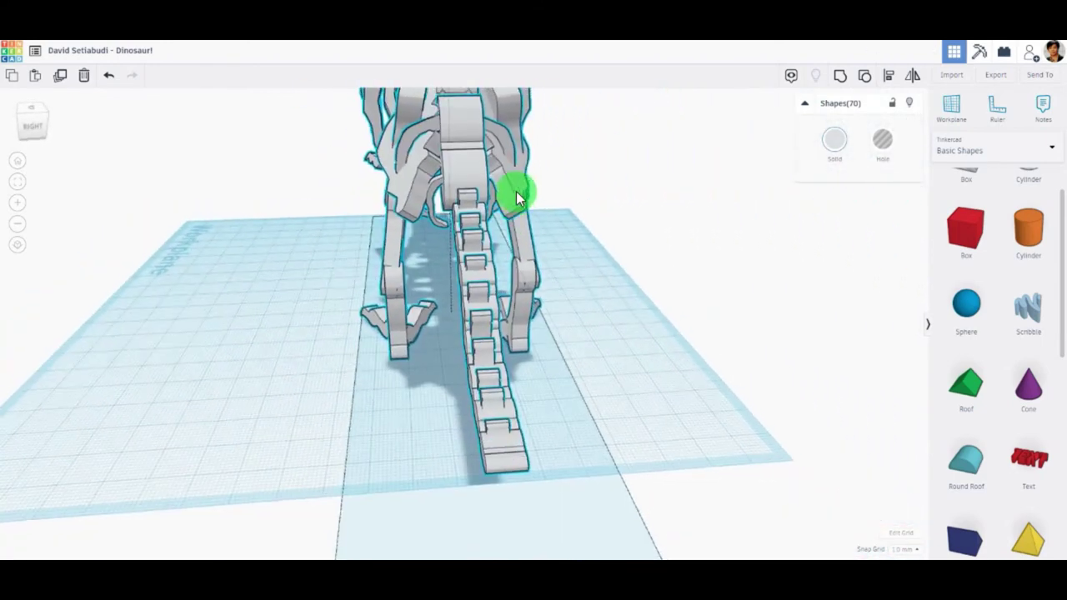
# Step: Deselect everything and select four of the lower tail segments together
pyautogui.click(672, 335)
pyautogui.moveTo(562, 325)
pyautogui.mouseDown(button='right')
pyautogui.moveTo(556, 366)
pyautogui.moveTo(541, 339)
pyautogui.mouseUp(button='right')
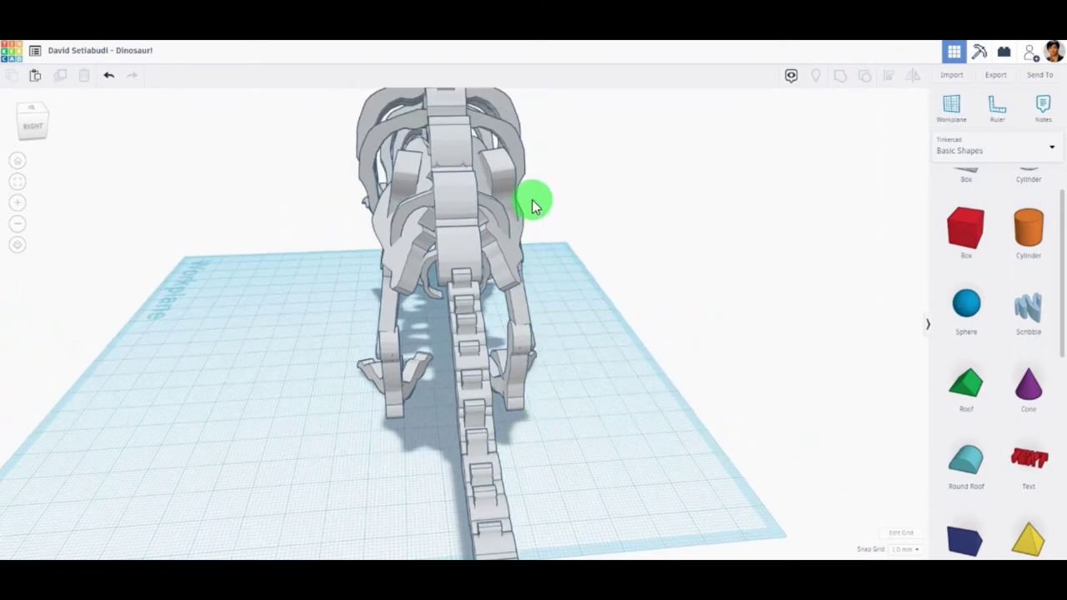
pyautogui.moveTo(533, 204); pyautogui.dragTo(497, 325, button='right')
pyautogui.click(466, 345)
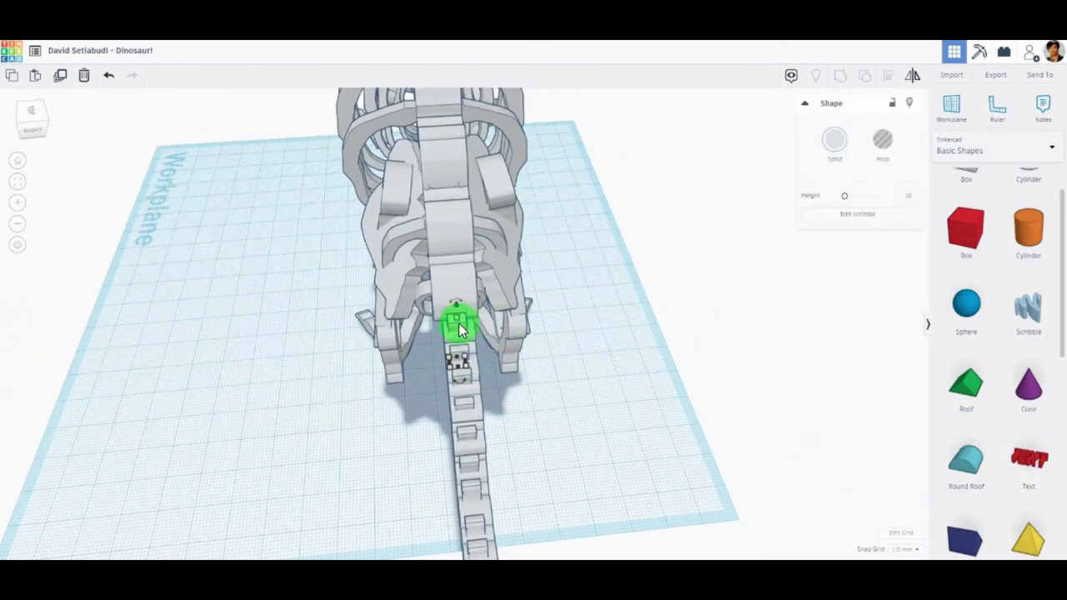
pyautogui.keyDown('shift'); pyautogui.click(461, 351); pyautogui.keyUp('shift')
pyautogui.keyDown('shift'); pyautogui.click(464, 373); pyautogui.keyUp('shift')
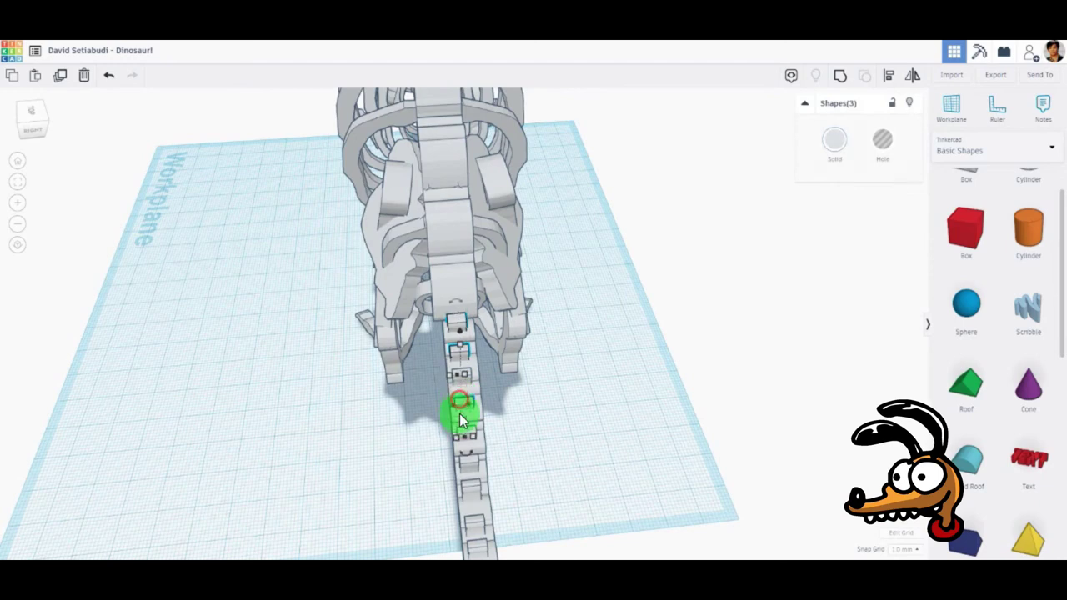
pyautogui.keyDown('shift'); pyautogui.click(466, 440); pyautogui.keyUp('shift')
# Step: Select an upper tail segment and view the whole skeleton side-on
pyautogui.scroll(-3, 476, 428)
pyautogui.scroll(5, 478, 434)
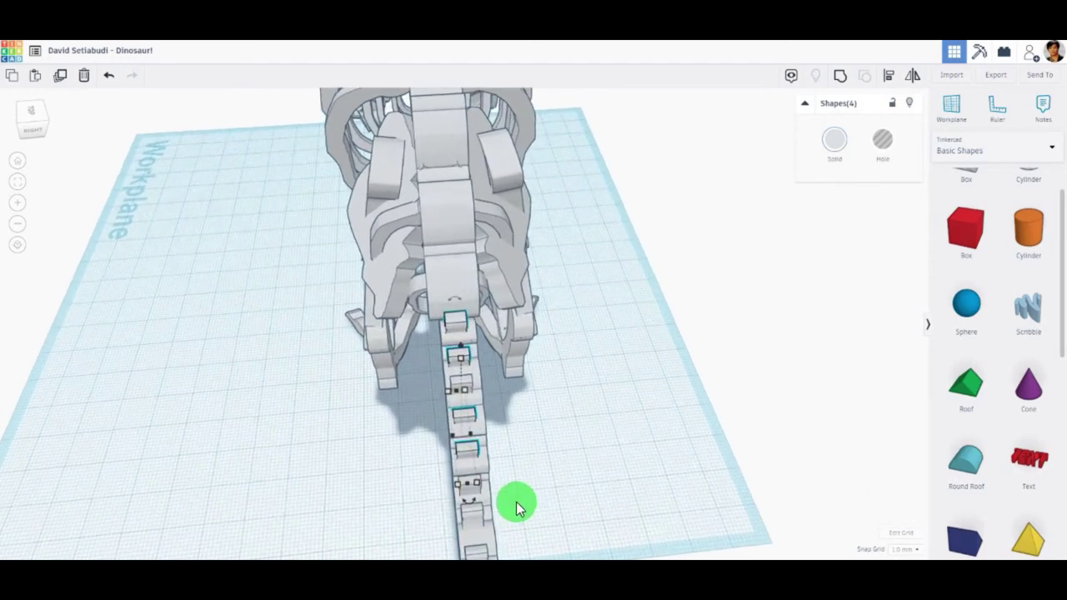
pyautogui.moveTo(515, 505)
pyautogui.mouseDown(button='right')
pyautogui.moveTo(495, 346)
pyautogui.moveTo(457, 271)
pyautogui.mouseUp(button='right')
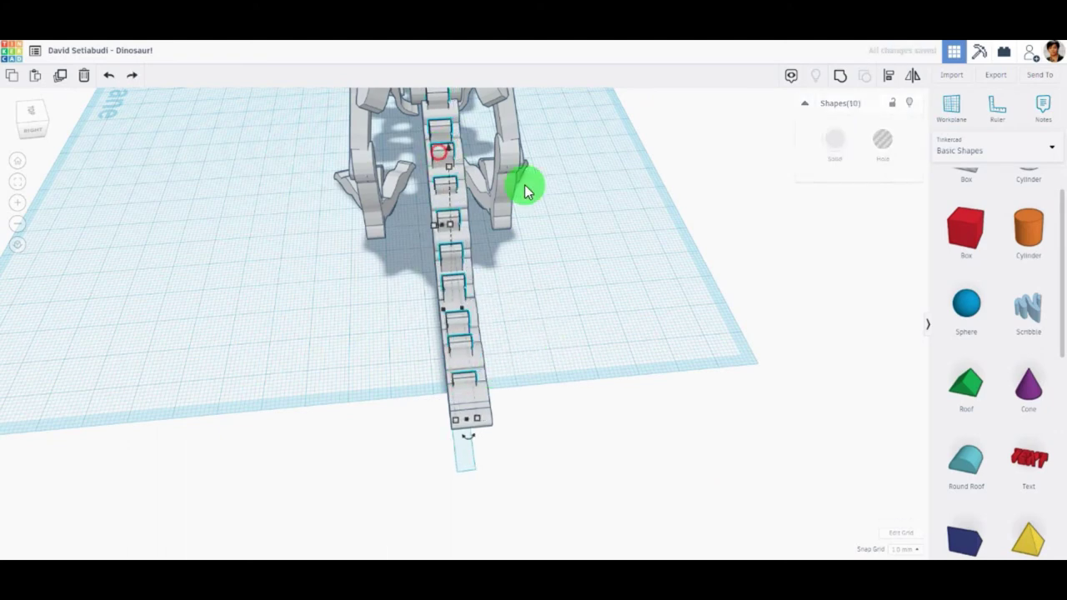
pyautogui.click(439, 163)
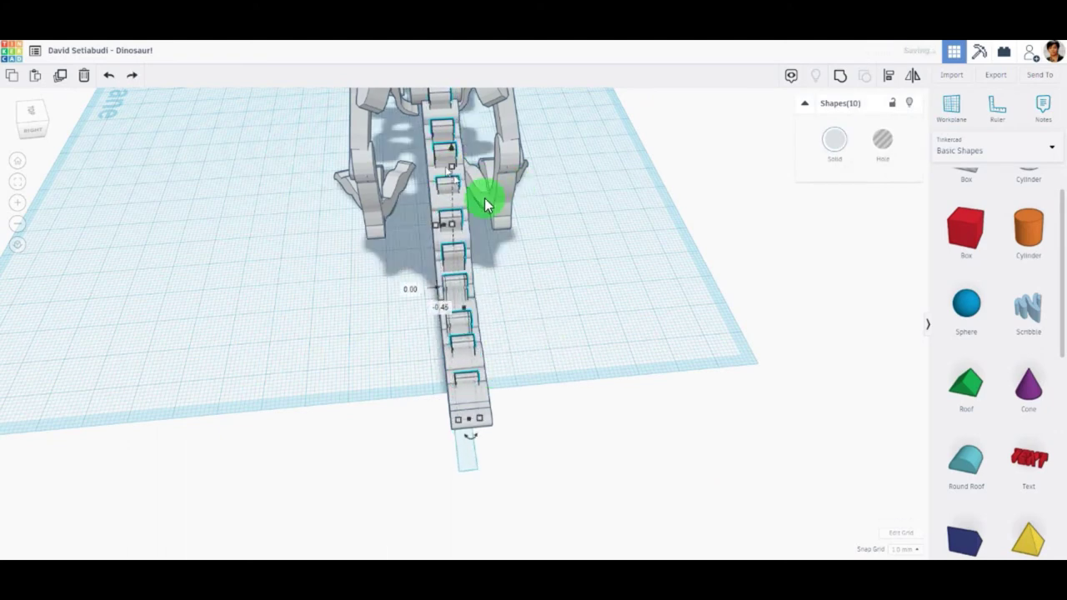
pyautogui.moveTo(540, 240)
pyautogui.mouseDown(button='right')
pyautogui.moveTo(408, 377)
pyautogui.moveTo(589, 373)
pyautogui.mouseUp(button='right')
pyautogui.scroll(3, 439, 382)
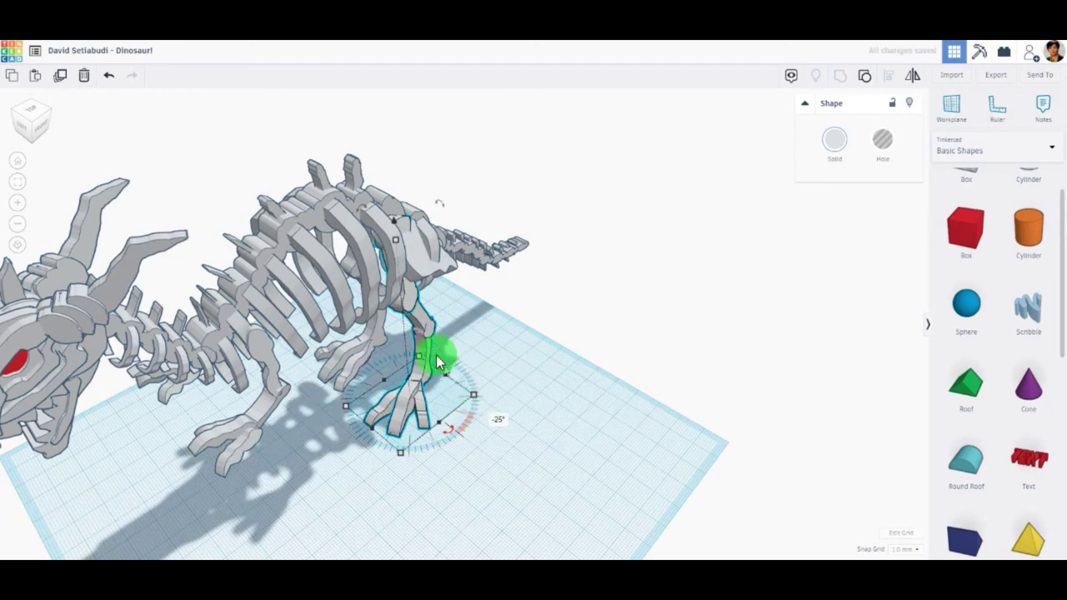
# Step: Turn one hind leg about -25° and rotate the other leg into a pose
pyautogui.moveTo(437, 357); pyautogui.dragTo(441, 342)
pyautogui.moveTo(528, 364)
pyautogui.mouseDown(button='right')
pyautogui.moveTo(762, 370)
pyautogui.moveTo(542, 375)
pyautogui.mouseUp(button='right')
pyautogui.click(528, 307)
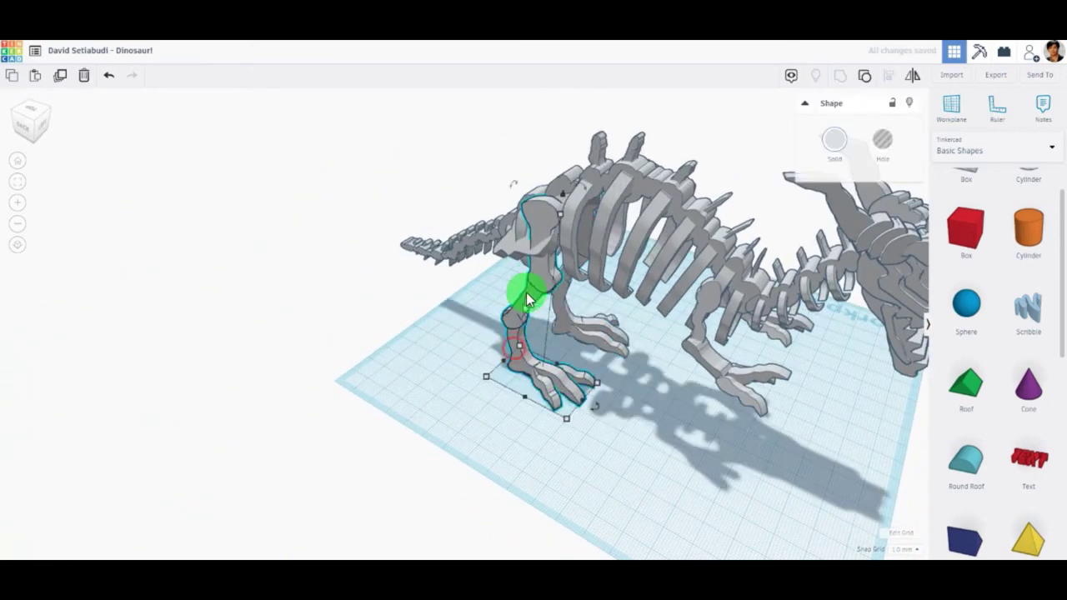
pyautogui.moveTo(582, 406); pyautogui.dragTo(563, 427)
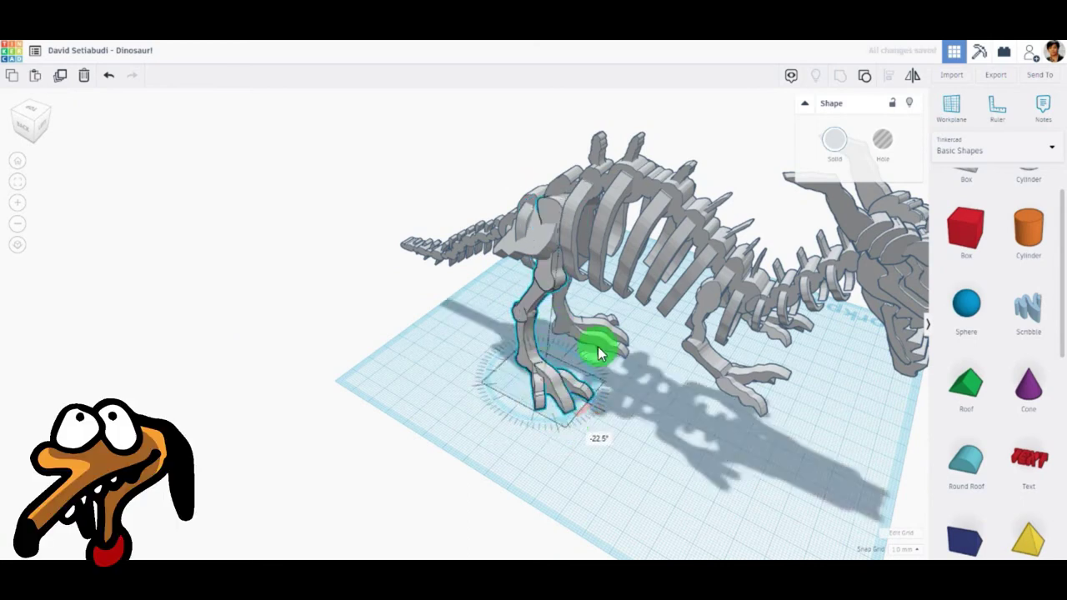
pyautogui.moveTo(598, 346)
pyautogui.mouseDown(button='right')
pyautogui.moveTo(649, 365)
pyautogui.moveTo(561, 355)
pyautogui.moveTo(546, 331)
pyautogui.moveTo(702, 339)
pyautogui.moveTo(426, 283)
pyautogui.moveTo(252, 316)
pyautogui.moveTo(424, 357)
pyautogui.moveTo(436, 377)
pyautogui.moveTo(524, 392)
pyautogui.moveTo(381, 347)
pyautogui.moveTo(433, 369)
pyautogui.moveTo(417, 348)
pyautogui.moveTo(397, 388)
pyautogui.mouseUp(button='right')
pyautogui.click(421, 362)
# Step: Scale the whole dinosaur up and preview it as Minecraft blocks
pyautogui.scroll(2, 436, 329)
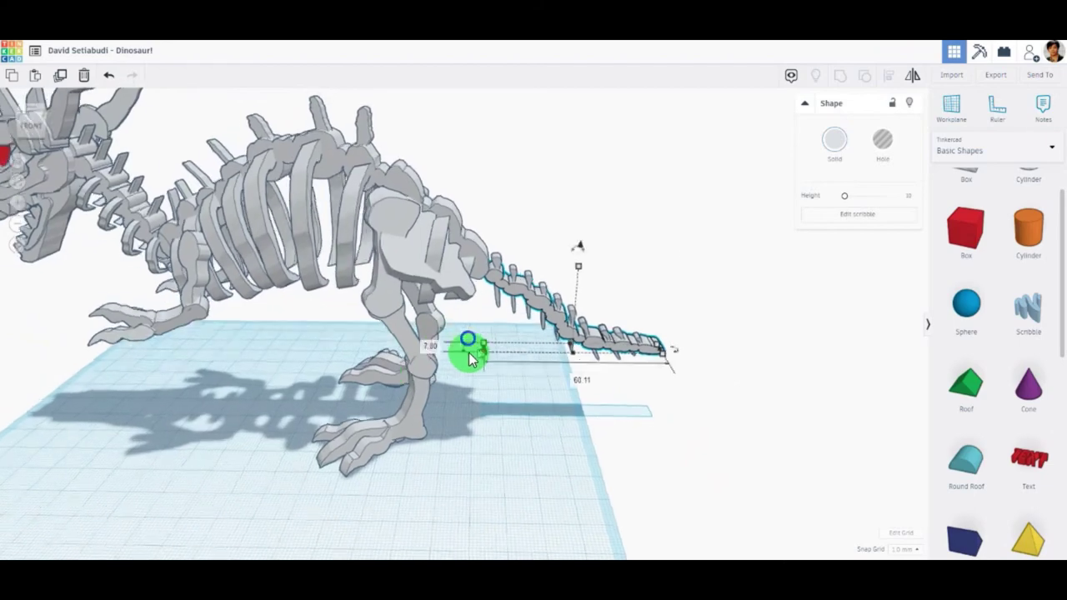
pyautogui.scroll(2, 683, 419)
pyautogui.moveTo(683, 420)
pyautogui.mouseDown(button='right')
pyautogui.moveTo(460, 459)
pyautogui.moveTo(710, 439)
pyautogui.moveTo(940, 450)
pyautogui.moveTo(953, 369)
pyautogui.moveTo(786, 333)
pyautogui.moveTo(717, 331)
pyautogui.moveTo(678, 234)
pyautogui.moveTo(507, 155)
pyautogui.moveTo(405, 236)
pyautogui.moveTo(411, 305)
pyautogui.moveTo(390, 325)
pyautogui.moveTo(655, 428)
pyautogui.moveTo(631, 393)
pyautogui.moveTo(392, 374)
pyautogui.moveTo(385, 355)
pyautogui.moveTo(633, 336)
pyautogui.moveTo(1017, 365)
pyautogui.moveTo(1056, 358)
pyautogui.moveTo(495, 353)
pyautogui.moveTo(726, 362)
pyautogui.moveTo(326, 409)
pyautogui.moveTo(741, 383)
pyautogui.moveTo(931, 389)
pyautogui.moveTo(931, 325)
pyautogui.moveTo(743, 286)
pyautogui.moveTo(483, 264)
pyautogui.moveTo(362, 346)
pyautogui.moveTo(386, 413)
pyautogui.moveTo(908, 425)
pyautogui.moveTo(619, 362)
pyautogui.mouseUp(button='right')
pyautogui.scroll(-3, 620, 361)
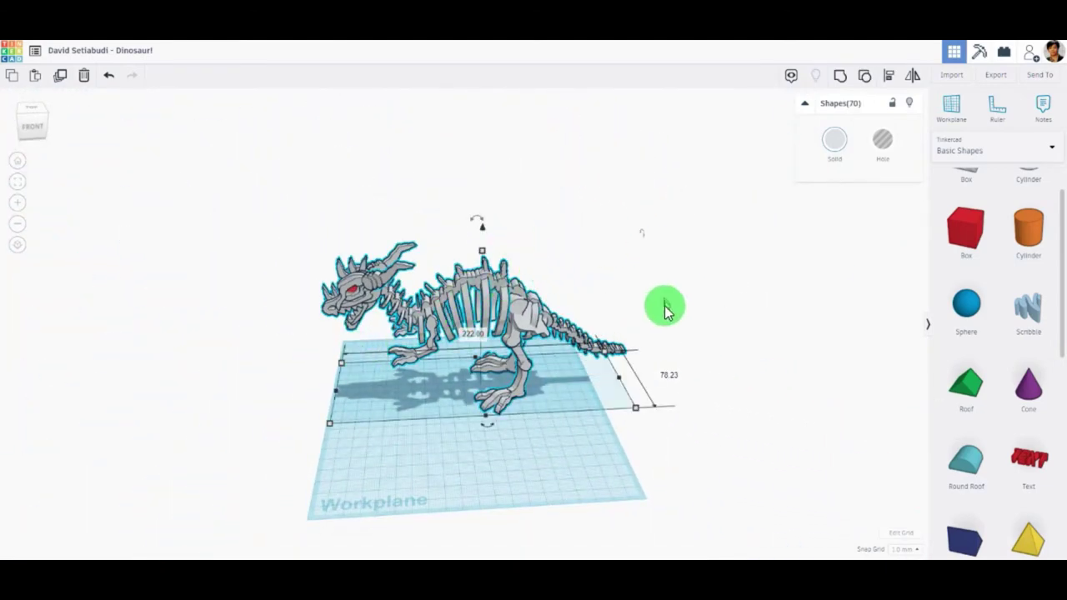
pyautogui.moveTo(637, 414)
pyautogui.mouseDown()
pyautogui.moveTo(834, 424)
pyautogui.moveTo(809, 429)
pyautogui.moveTo(821, 434)
pyautogui.mouseUp()
pyautogui.moveTo(565, 302)
pyautogui.mouseDown(button='right')
pyautogui.moveTo(642, 322)
pyautogui.moveTo(665, 245)
pyautogui.mouseUp(button='right')
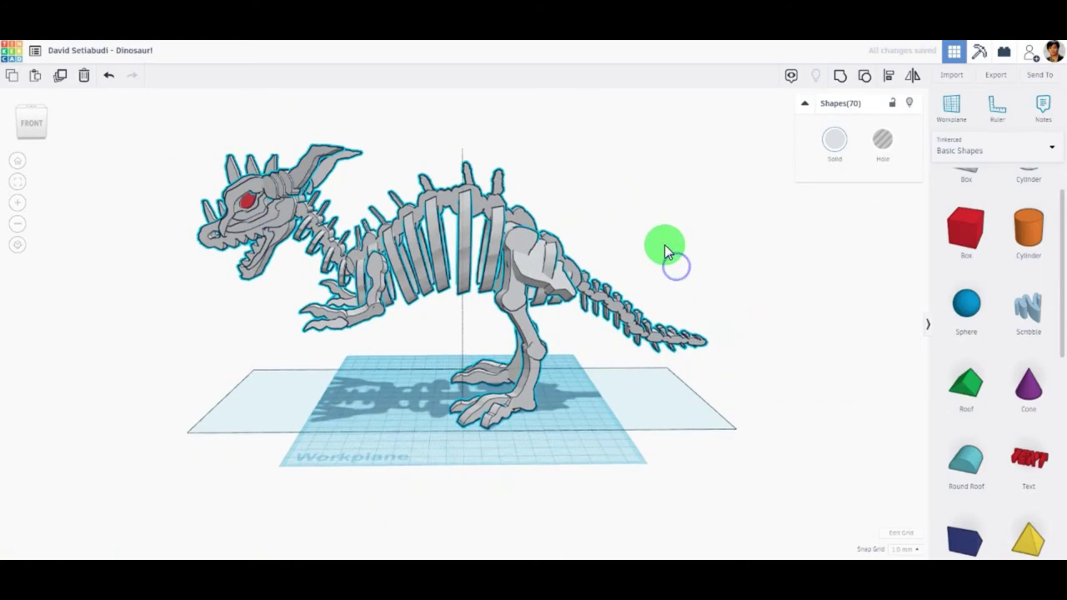
pyautogui.click(973, 58)
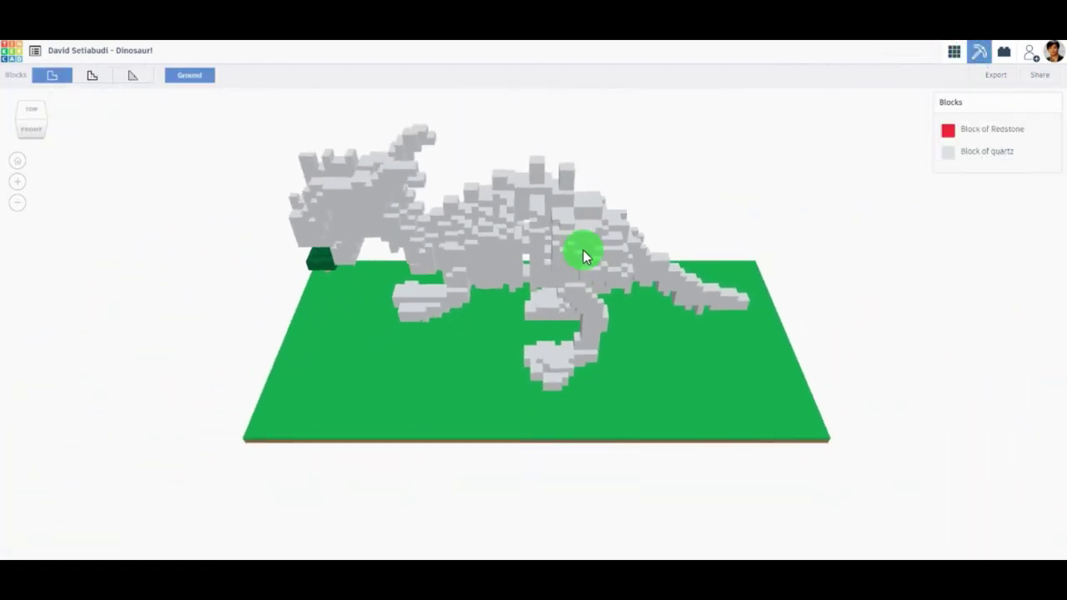
# Step: Orbit around the block-built dinosaur, then switch to the Lego Bricks preview
pyautogui.moveTo(583, 249)
pyautogui.mouseDown(button='right')
pyautogui.moveTo(599, 194)
pyautogui.moveTo(639, 189)
pyautogui.moveTo(604, 212)
pyautogui.moveTo(798, 209)
pyautogui.moveTo(417, 278)
pyautogui.moveTo(775, 255)
pyautogui.moveTo(517, 210)
pyautogui.moveTo(257, 269)
pyautogui.moveTo(241, 252)
pyautogui.mouseUp(button='right')
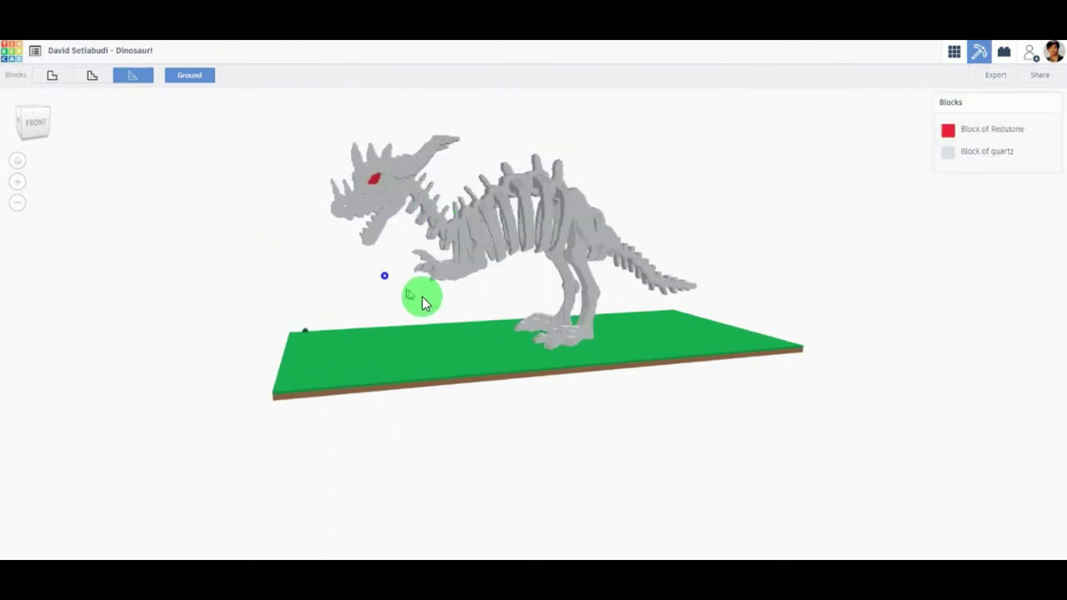
pyautogui.moveTo(422, 297)
pyautogui.mouseDown(button='right')
pyautogui.moveTo(511, 313)
pyautogui.moveTo(475, 262)
pyautogui.moveTo(607, 216)
pyautogui.moveTo(512, 232)
pyautogui.moveTo(257, 231)
pyautogui.moveTo(394, 264)
pyautogui.moveTo(572, 258)
pyautogui.moveTo(624, 231)
pyautogui.moveTo(576, 174)
pyautogui.moveTo(650, 199)
pyautogui.moveTo(662, 174)
pyautogui.moveTo(498, 181)
pyautogui.moveTo(703, 234)
pyautogui.moveTo(423, 313)
pyautogui.moveTo(650, 321)
pyautogui.moveTo(600, 374)
pyautogui.moveTo(797, 307)
pyautogui.moveTo(436, 209)
pyautogui.moveTo(450, 231)
pyautogui.moveTo(407, 243)
pyautogui.moveTo(501, 214)
pyautogui.moveTo(591, 226)
pyautogui.moveTo(539, 281)
pyautogui.mouseUp(button='right')
pyautogui.scroll(5, 485, 265)
pyautogui.scroll(-5, 485, 265)
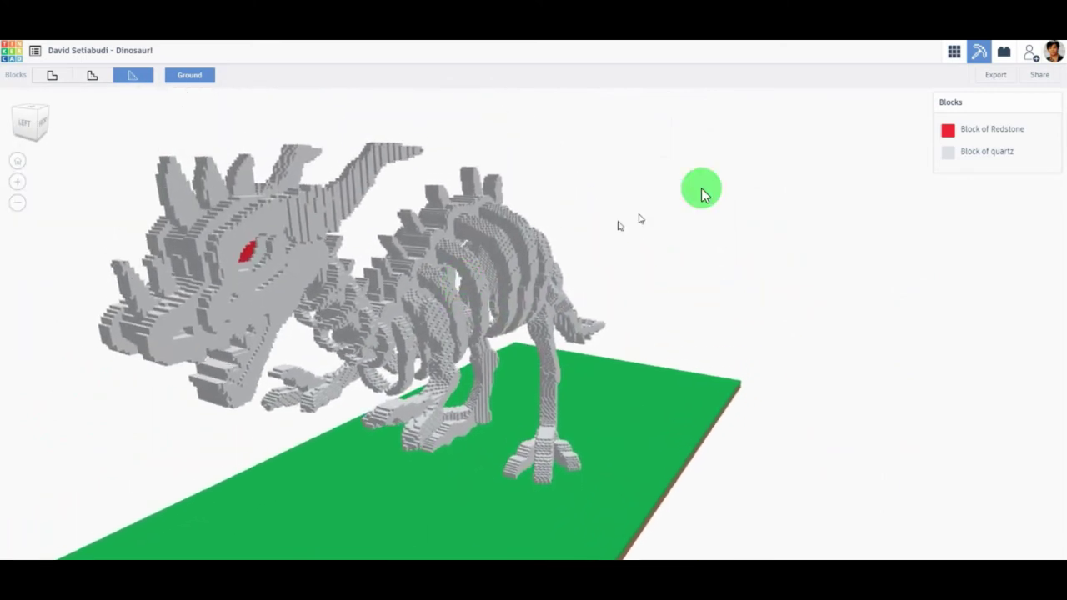
pyautogui.click(1006, 58)
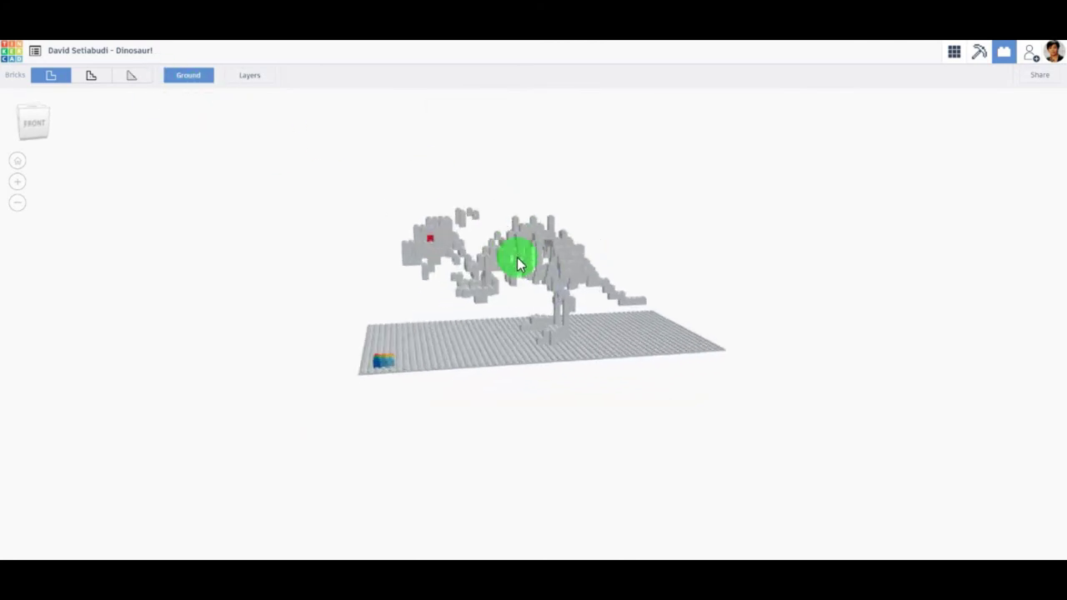
# Step: Rebuild the bricks at the finest (third) size and inspect the brick dinosaur from several sides
pyautogui.click(129, 75)
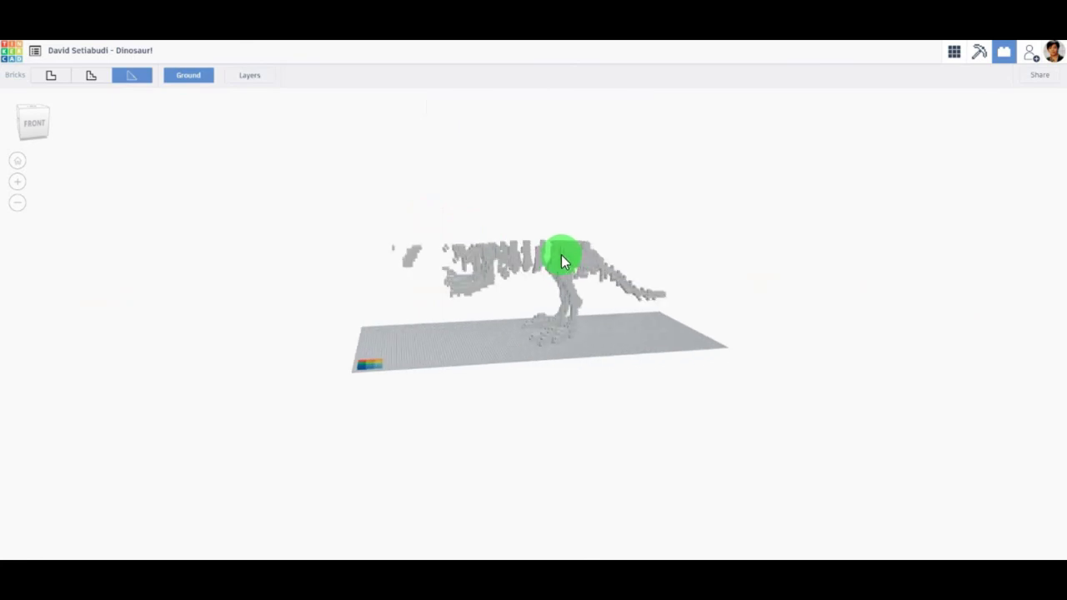
pyautogui.scroll(5, 453, 222)
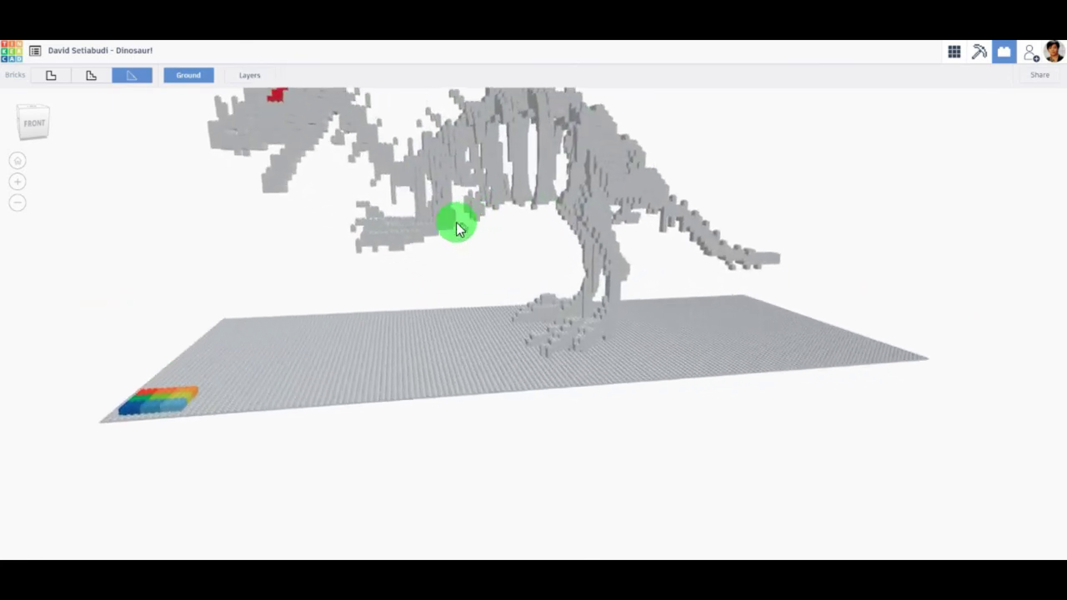
pyautogui.moveTo(386, 210); pyautogui.dragTo(482, 262, button='right')
pyautogui.scroll(5, 412, 245)
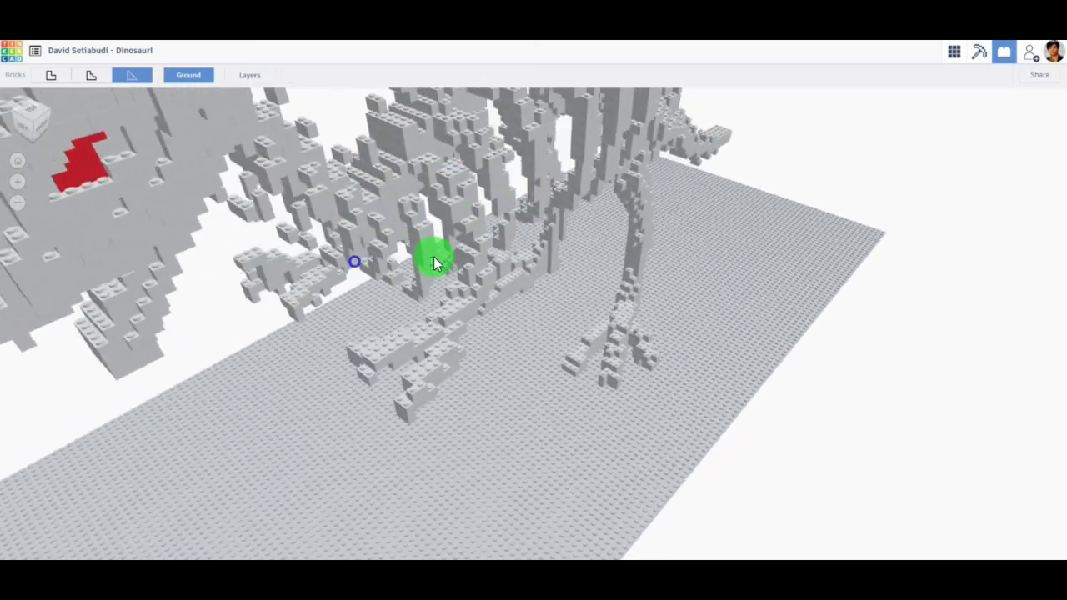
pyautogui.scroll(-5, 427, 251)
pyautogui.moveTo(405, 245)
pyautogui.mouseDown(button='right')
pyautogui.moveTo(631, 259)
pyautogui.moveTo(733, 322)
pyautogui.moveTo(762, 269)
pyautogui.moveTo(859, 305)
pyautogui.moveTo(638, 316)
pyautogui.mouseUp(button='right')
pyautogui.moveTo(751, 297)
pyautogui.mouseDown(button='right')
pyautogui.moveTo(559, 328)
pyautogui.moveTo(550, 309)
pyautogui.moveTo(839, 269)
pyautogui.moveTo(792, 255)
pyautogui.moveTo(929, 286)
pyautogui.moveTo(901, 301)
pyautogui.moveTo(947, 81)
pyautogui.mouseUp(button='right')
# Step: Switch back to 3D Design view and orbit around the grey dinosaur skeleton
pyautogui.click(954, 52)
pyautogui.moveTo(417, 250)
pyautogui.mouseDown(button='right')
pyautogui.moveTo(476, 352)
pyautogui.moveTo(617, 303)
pyautogui.moveTo(583, 365)
pyautogui.moveTo(655, 377)
pyautogui.moveTo(696, 428)
pyautogui.moveTo(604, 408)
pyautogui.moveTo(357, 450)
pyautogui.moveTo(2, 424)
pyautogui.mouseUp(button='right')
pyautogui.moveTo(569, 411)
pyautogui.mouseDown(button='right')
pyautogui.moveTo(581, 409)
pyautogui.moveTo(509, 376)
pyautogui.moveTo(578, 369)
pyautogui.moveTo(585, 352)
pyautogui.mouseUp(button='right')
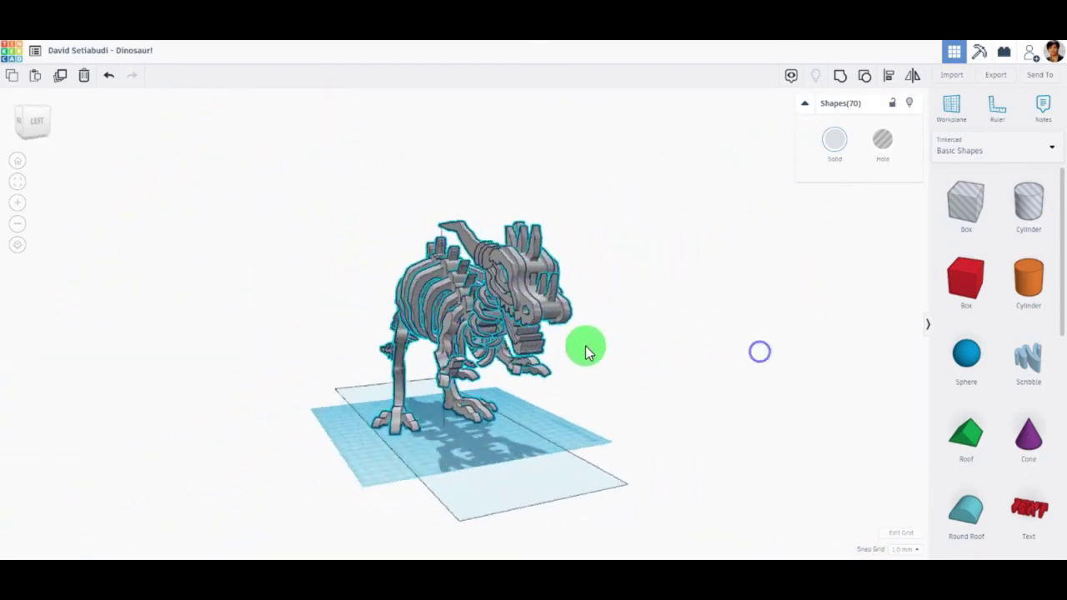
pyautogui.scroll(3, 662, 345)
pyautogui.scroll(2, 614, 421)
pyautogui.moveTo(614, 422)
pyautogui.mouseDown(button='right')
pyautogui.moveTo(698, 431)
pyautogui.moveTo(760, 400)
pyautogui.mouseUp(button='right')
pyautogui.moveTo(641, 414)
pyautogui.mouseDown(button='right')
pyautogui.moveTo(481, 415)
pyautogui.moveTo(510, 429)
pyautogui.mouseUp(button='right')
pyautogui.scroll(-3, 542, 413)
pyautogui.moveTo(595, 381); pyautogui.dragTo(482, 337, button='right')
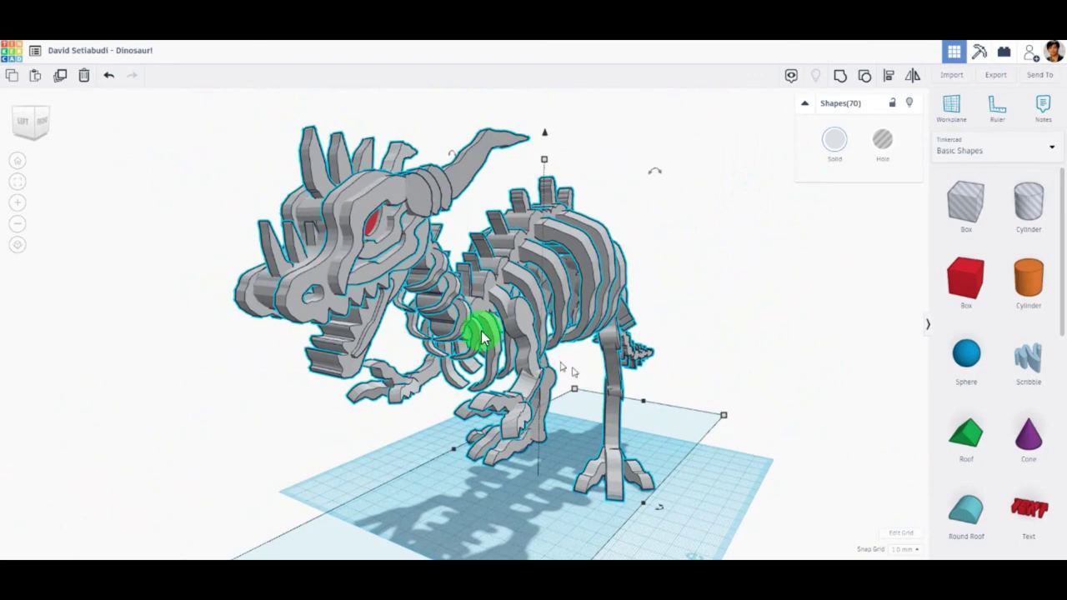
pyautogui.moveTo(689, 321); pyautogui.dragTo(659, 323, button='right')
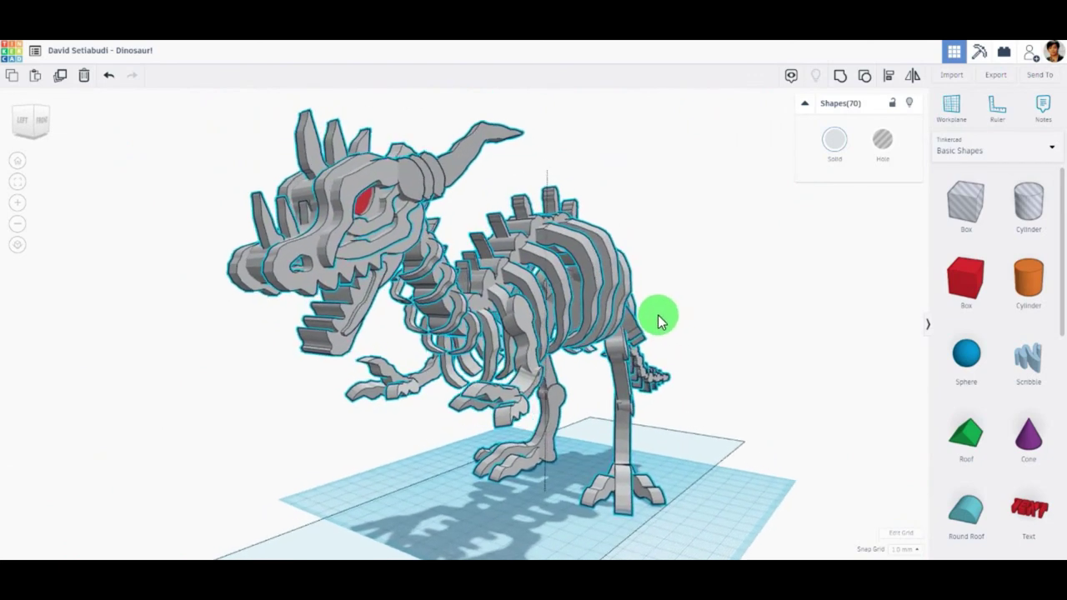